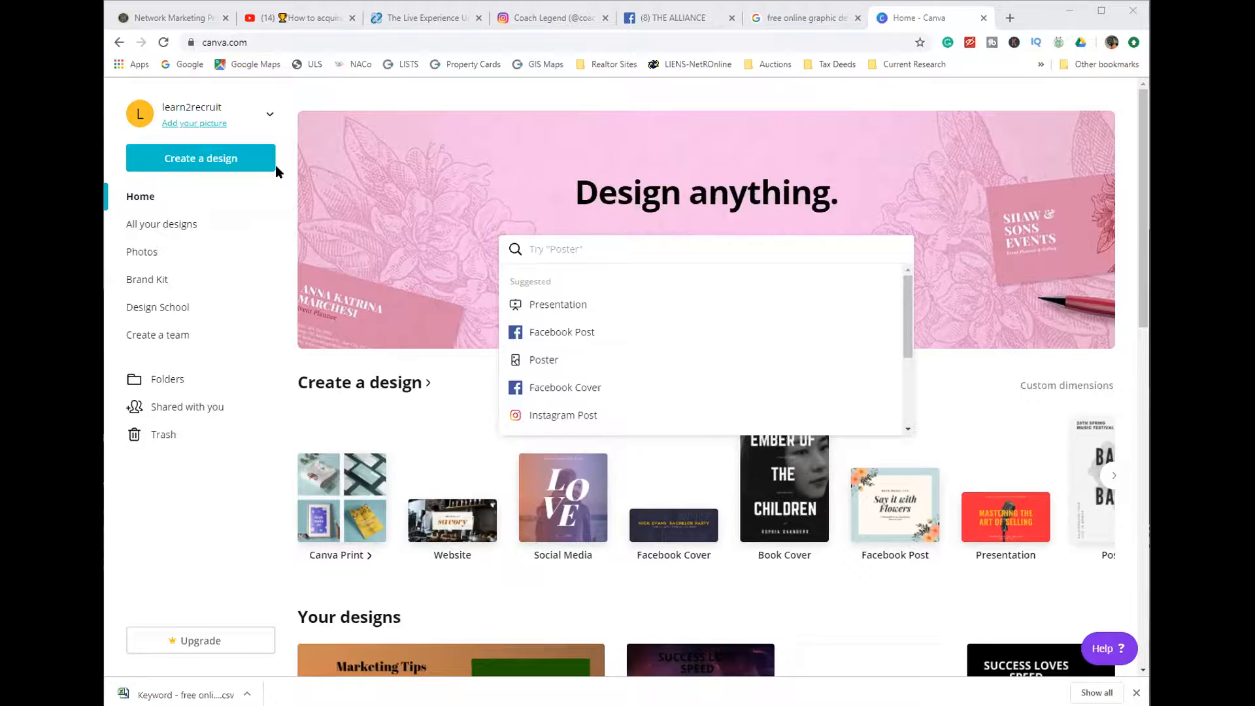
- Open the design creation page and examine the available design types, from print and social media to marketing and events
{"action": "left_click", "coordinate": [194, 161]}
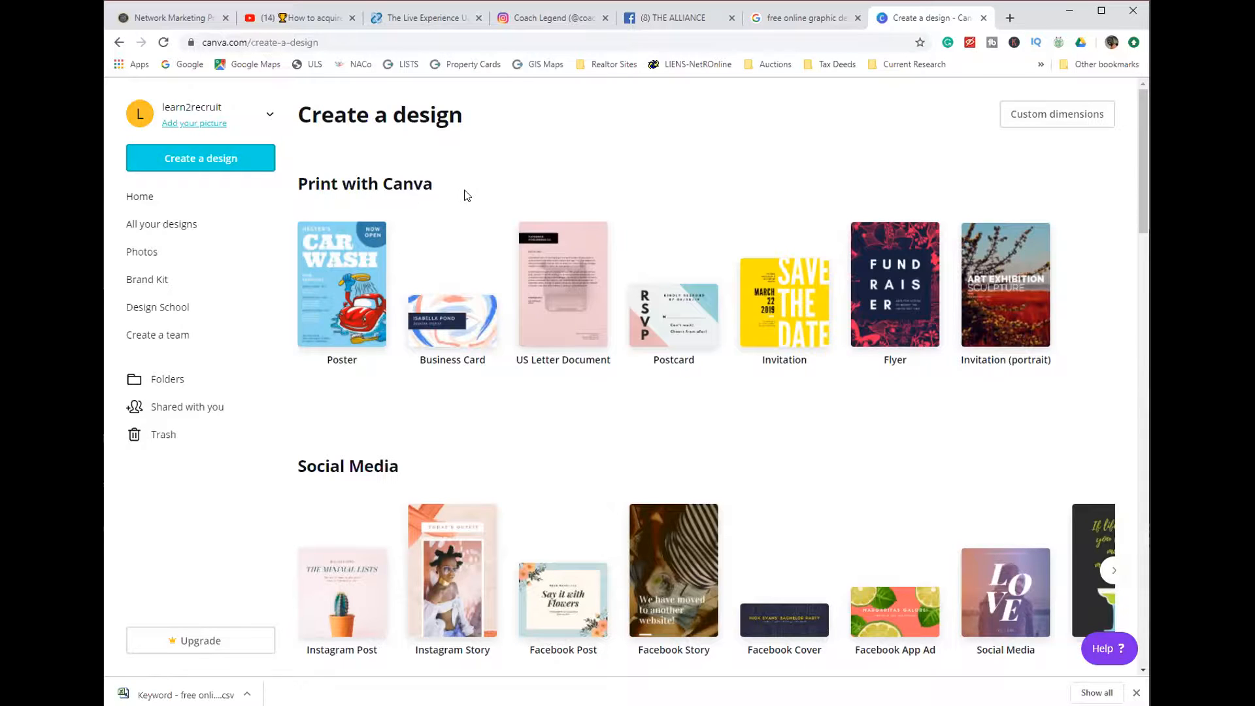
{"action": "scroll", "coordinate": [406, 424], "scroll_direction": "down", "scroll_amount": 4}
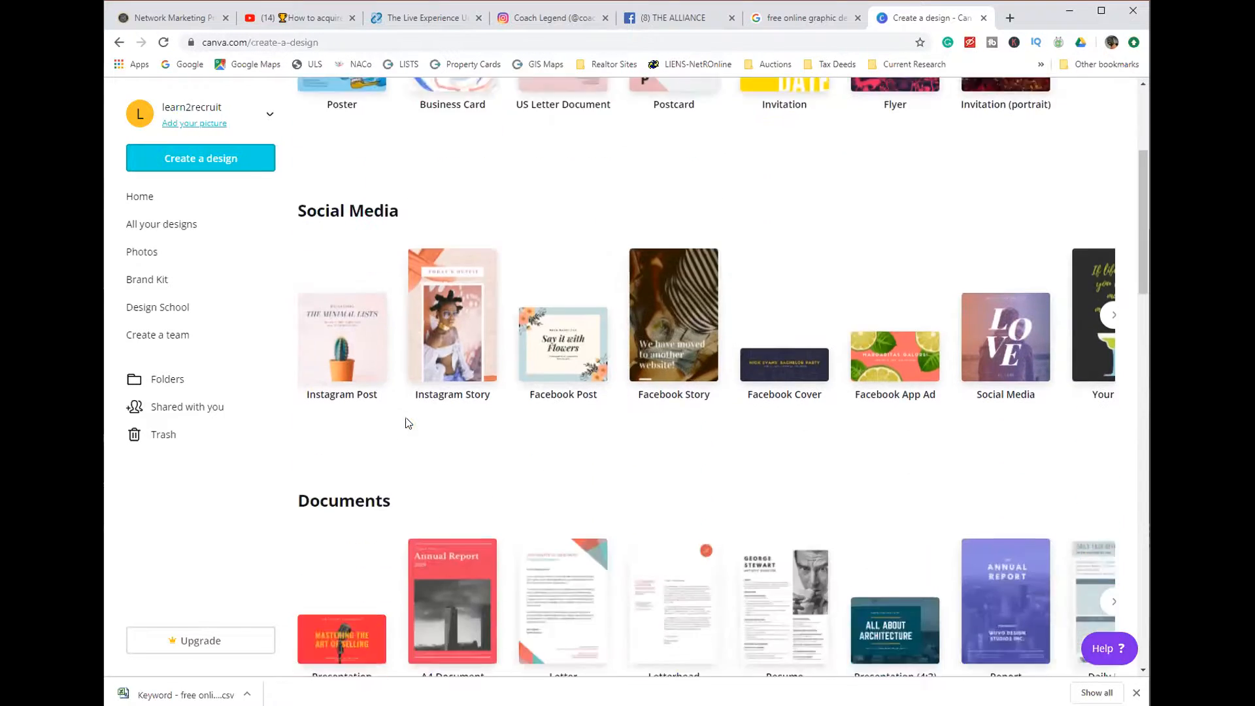
{"action": "scroll", "coordinate": [407, 423], "scroll_direction": "down", "scroll_amount": 4}
{"action": "scroll", "coordinate": [294, 555], "scroll_direction": "down", "scroll_amount": 3}
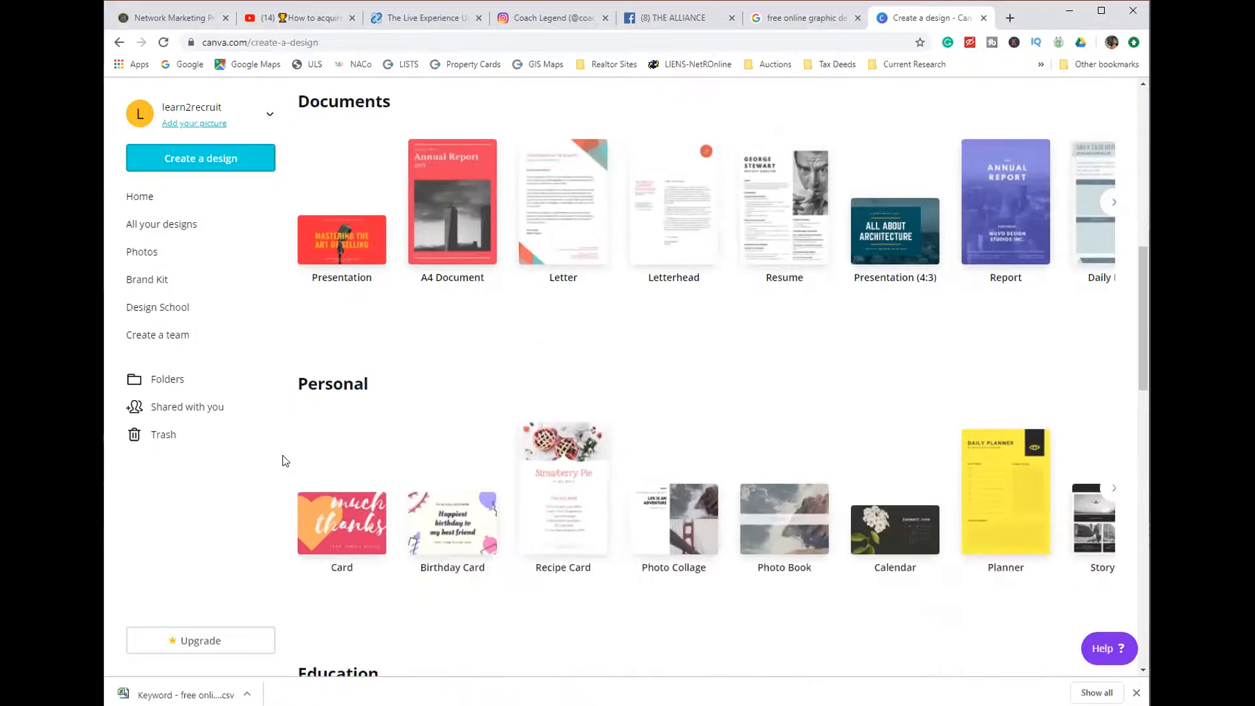
{"action": "scroll", "coordinate": [286, 451], "scroll_direction": "down", "scroll_amount": 4}
{"action": "scroll", "coordinate": [303, 442], "scroll_direction": "down", "scroll_amount": 4}
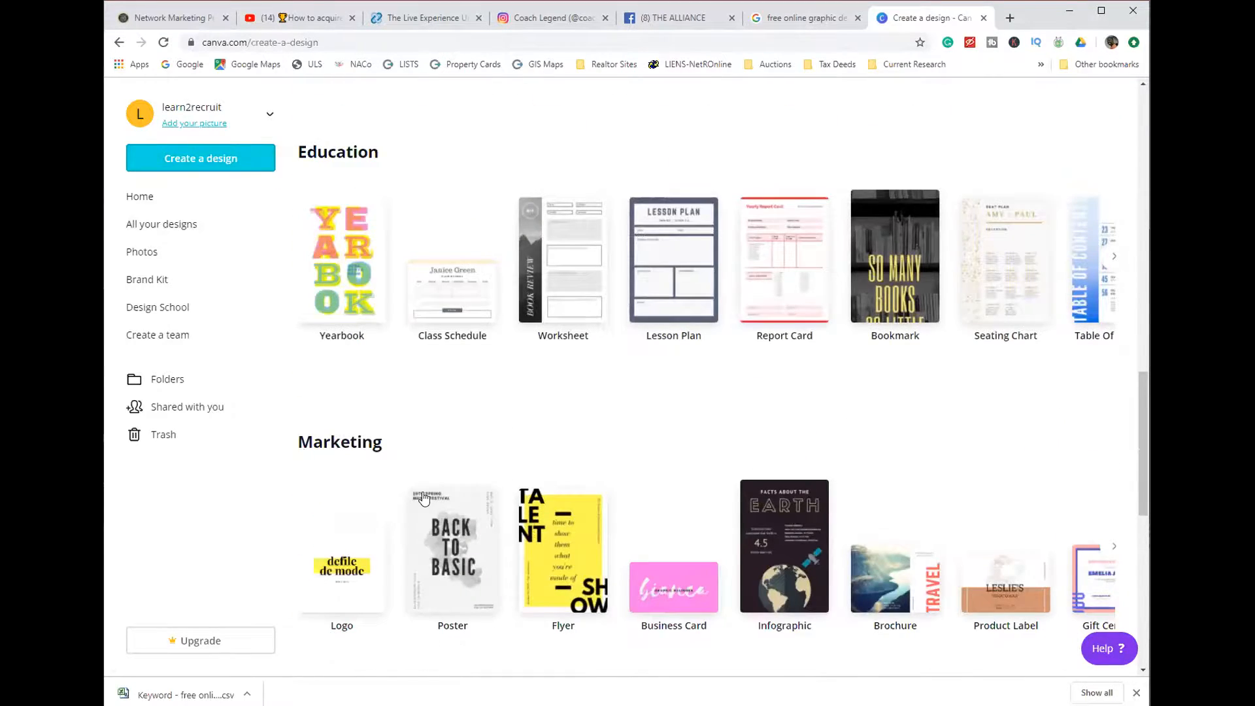
{"action": "scroll", "coordinate": [364, 496], "scroll_direction": "down", "scroll_amount": 5}
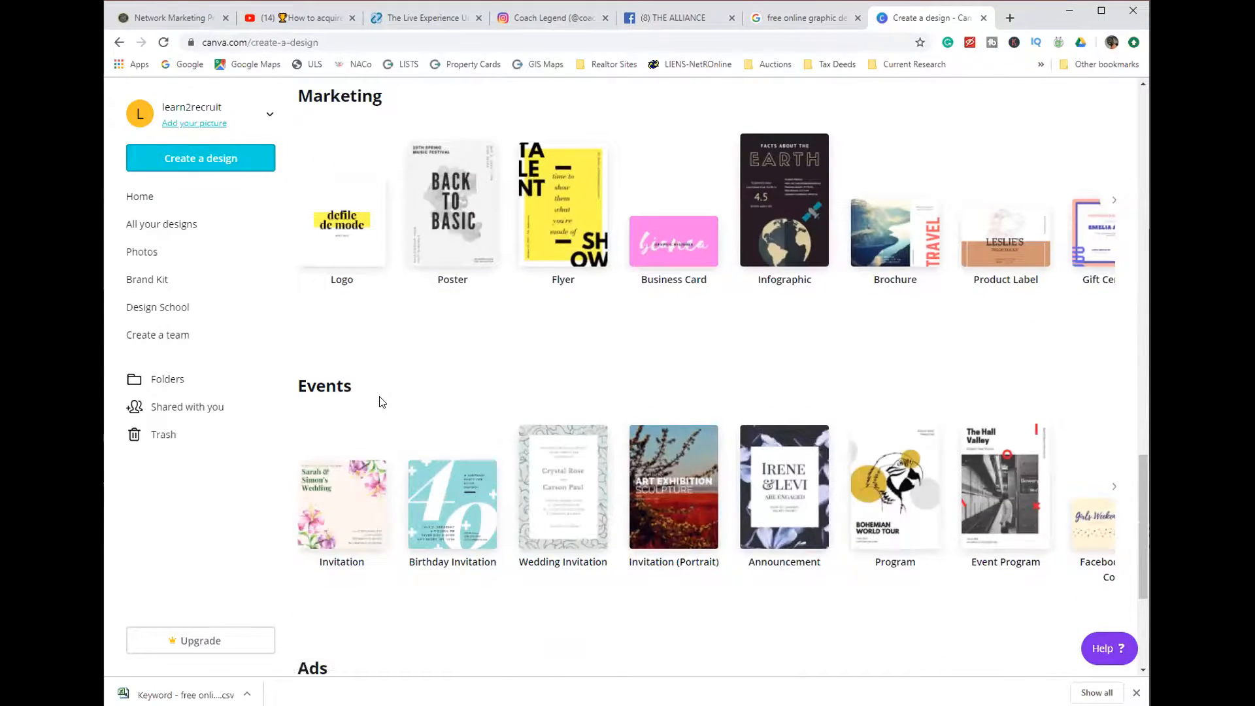
{"action": "scroll", "coordinate": [366, 415], "scroll_direction": "down", "scroll_amount": 4}
{"action": "scroll", "coordinate": [356, 421], "scroll_direction": "up", "scroll_amount": 4}
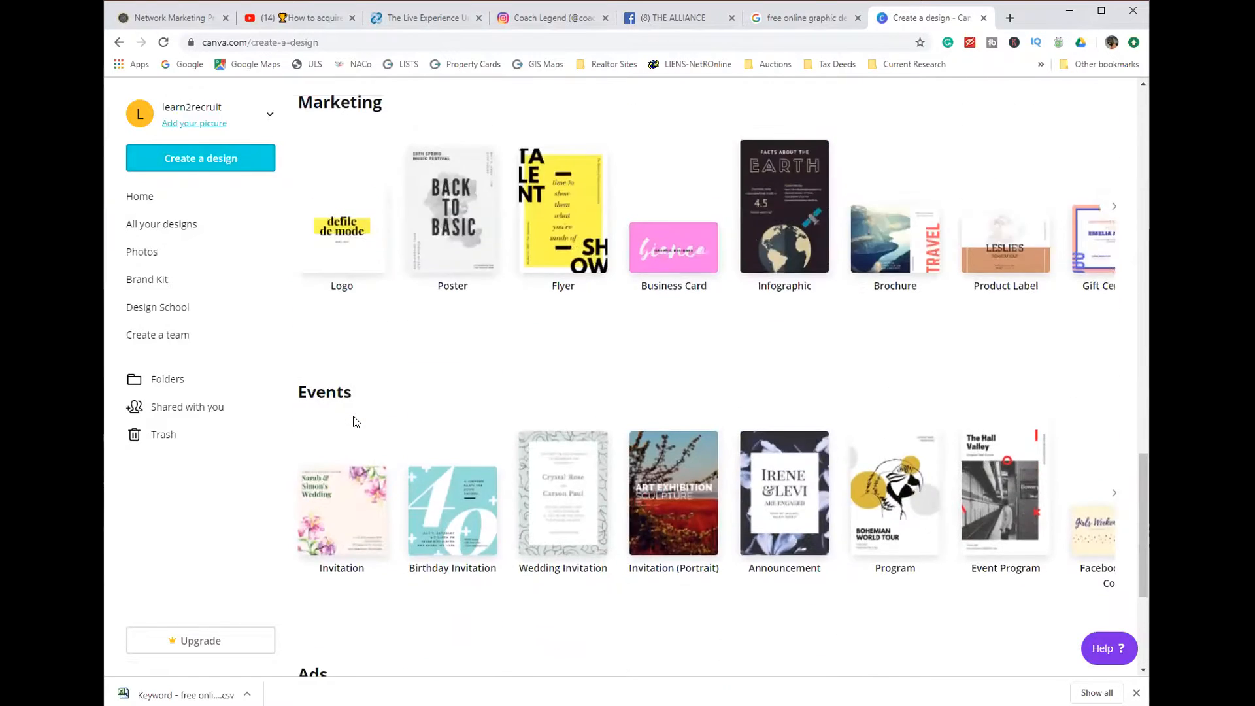
{"action": "scroll", "coordinate": [356, 420], "scroll_direction": "up", "scroll_amount": 12}
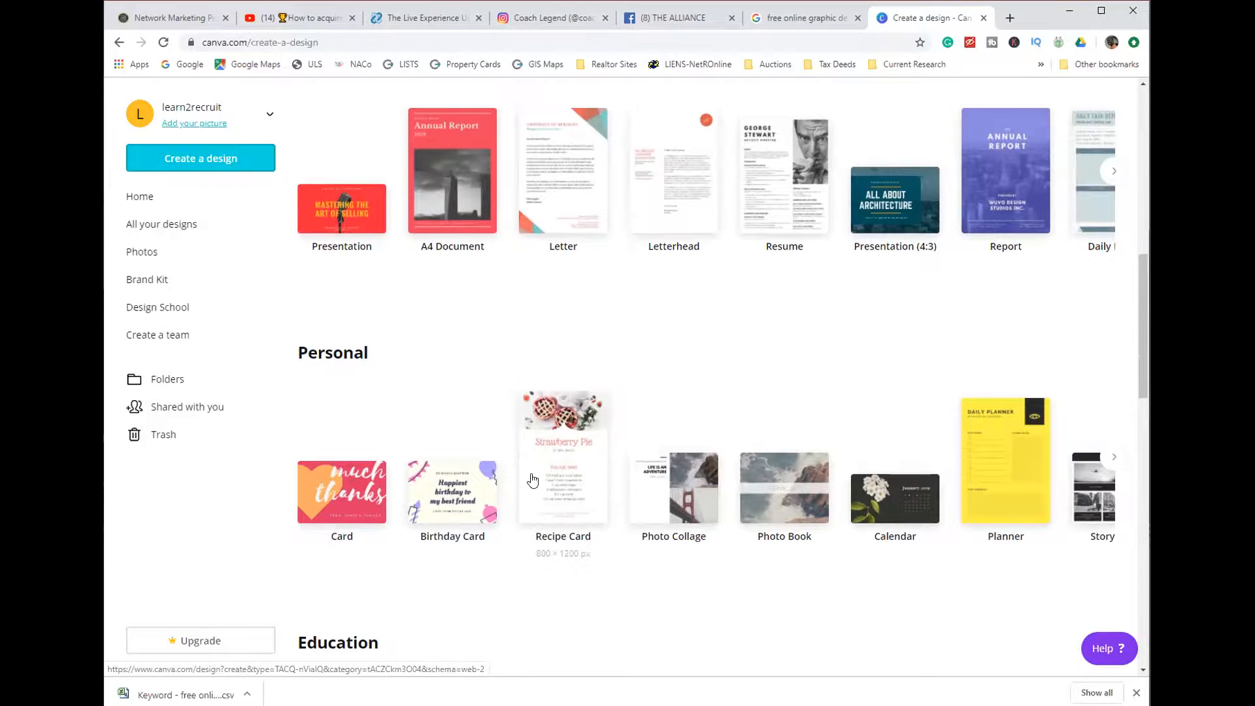
{"action": "scroll", "coordinate": [532, 481], "scroll_direction": "up", "scroll_amount": 10}
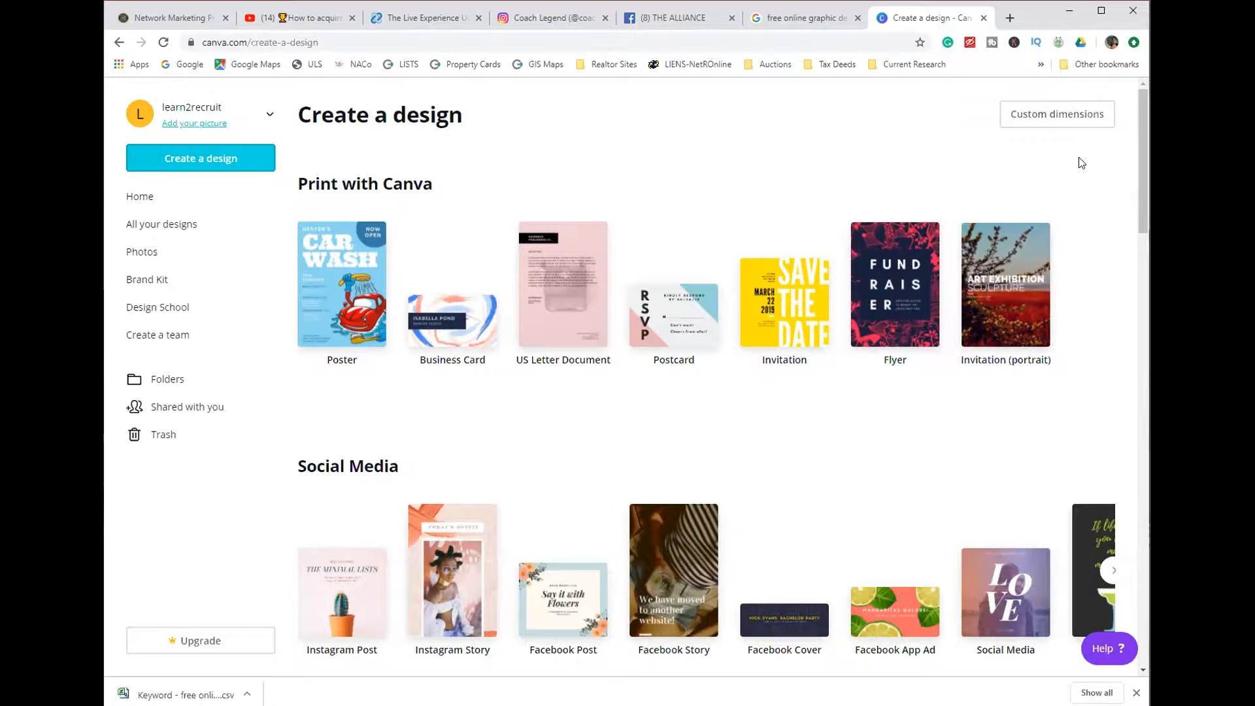
- Examine the custom dimensions fields and the measurement units offered for a new design
{"action": "left_click", "coordinate": [1026, 120]}
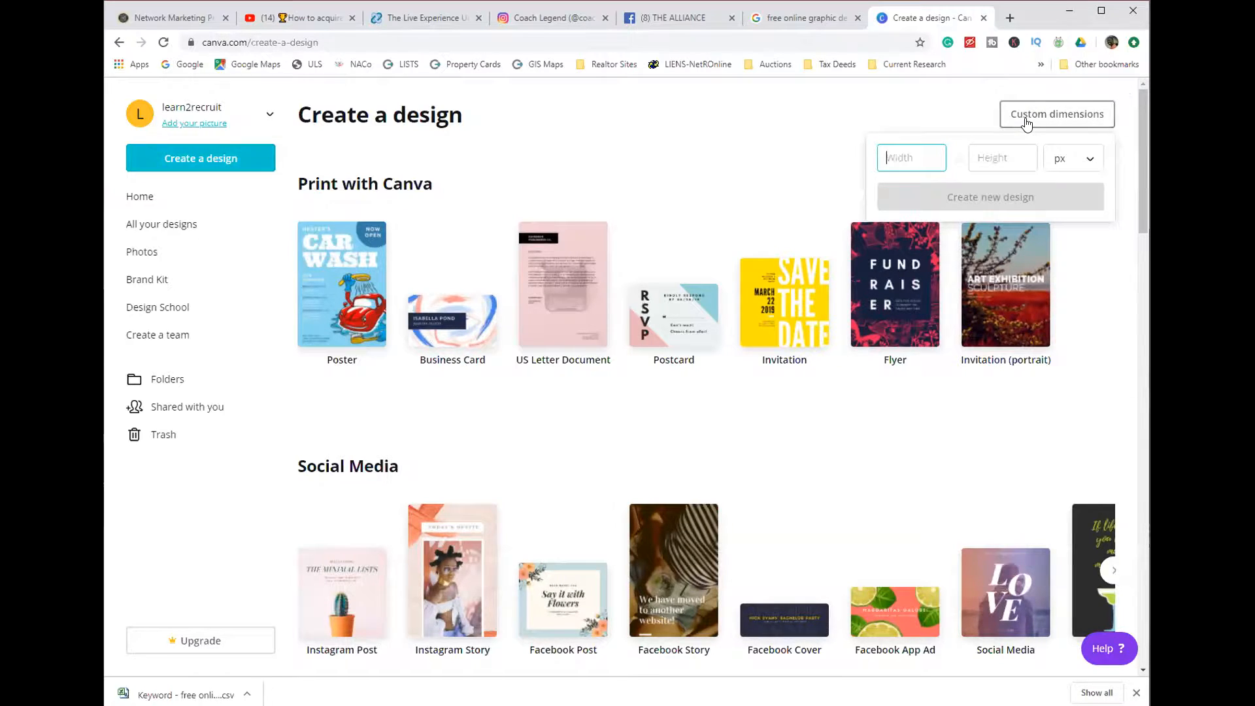
{"action": "left_click", "coordinate": [1088, 162]}
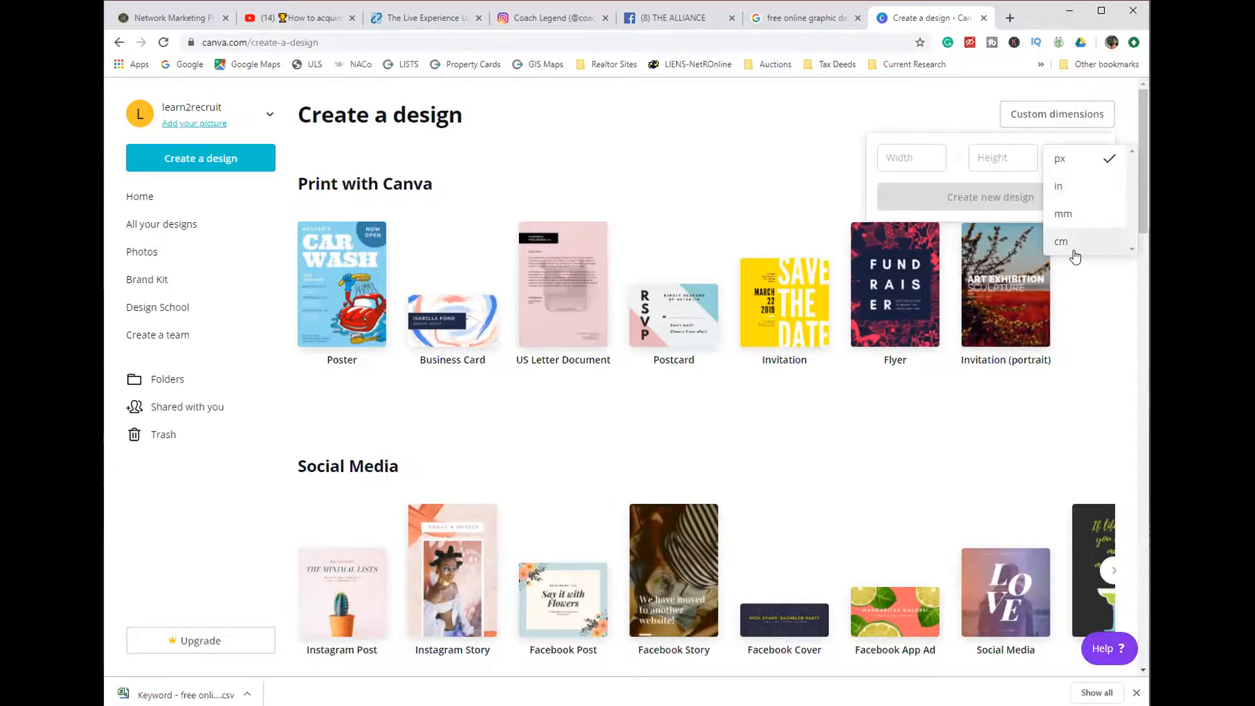
{"action": "left_click", "coordinate": [958, 114]}
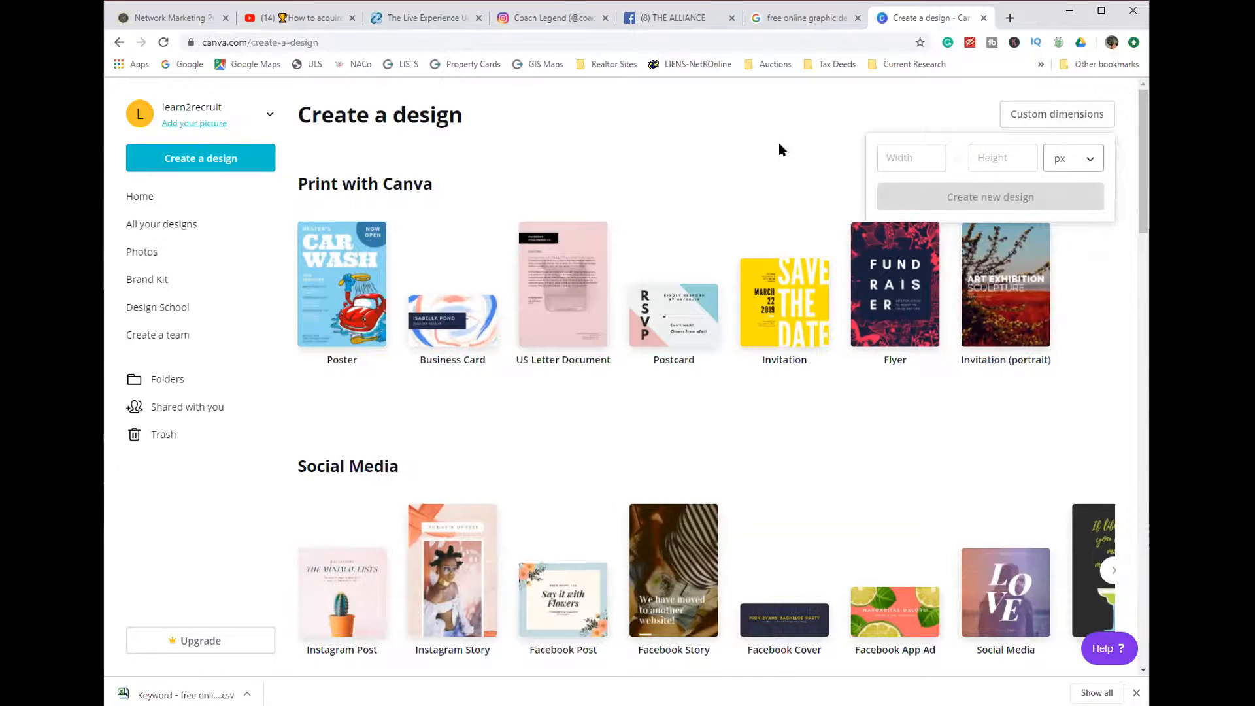
- Create a new blank Instagram Post design from the Social Media category
{"action": "scroll", "coordinate": [585, 189], "scroll_direction": "down", "scroll_amount": 1}
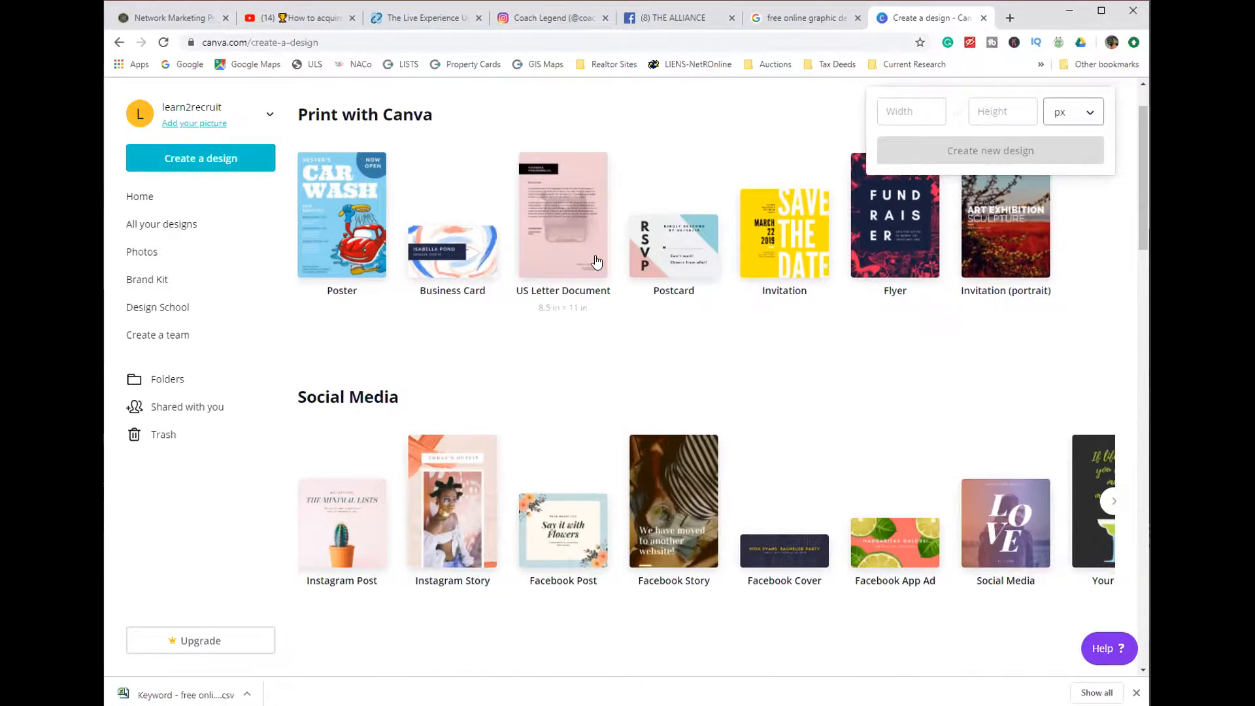
{"action": "scroll", "coordinate": [595, 262], "scroll_direction": "down", "scroll_amount": 1}
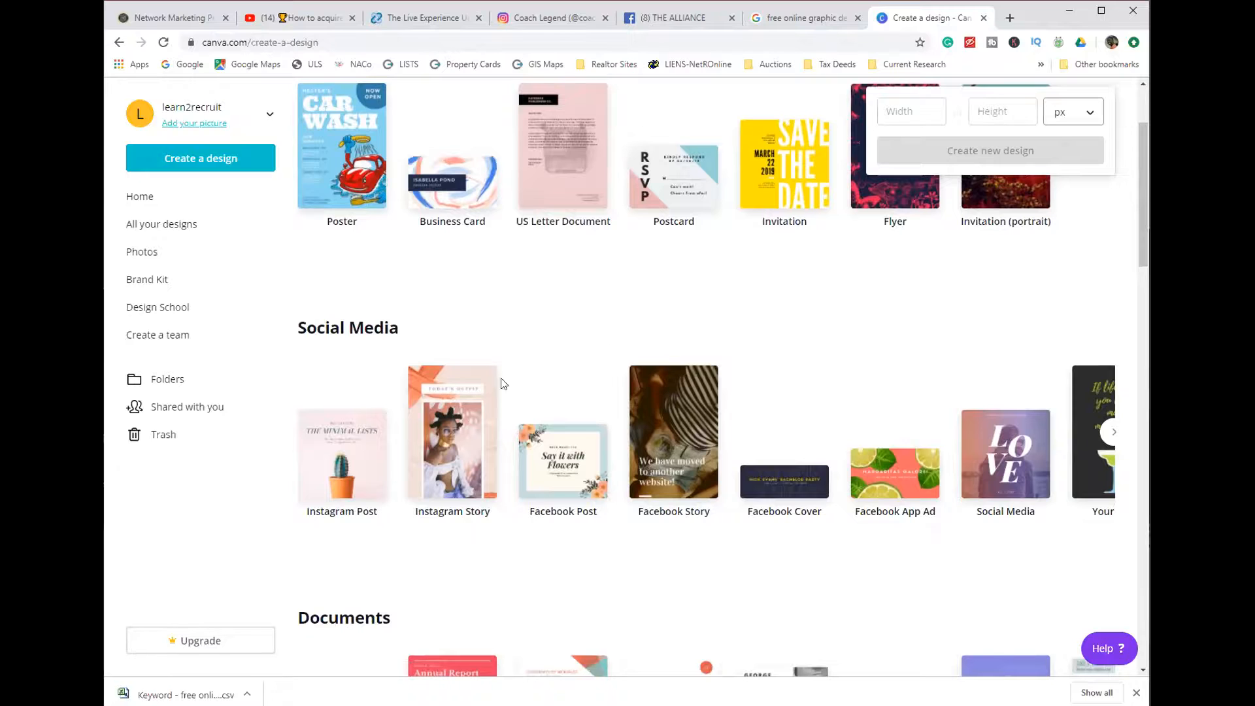
{"action": "left_click", "coordinate": [341, 456]}
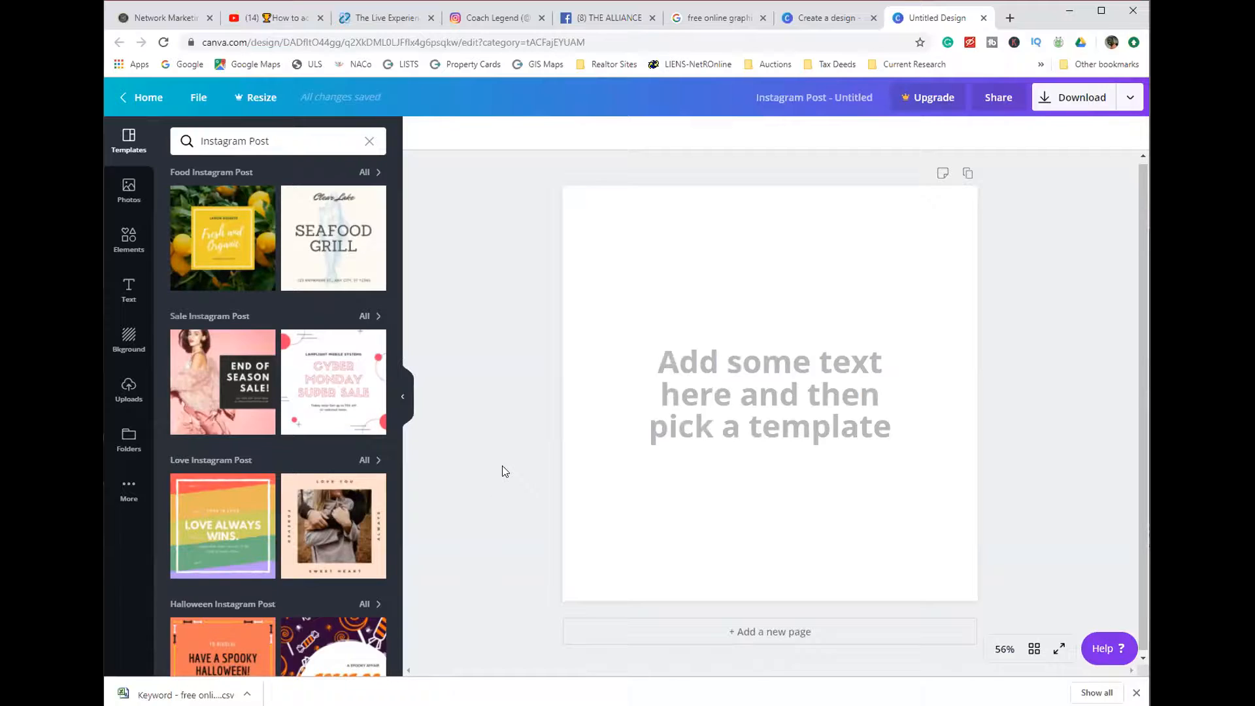
- Apply the Seafood Grill food template and change its main heading to SEAHAWK GRILL
{"action": "left_click", "coordinate": [323, 242]}
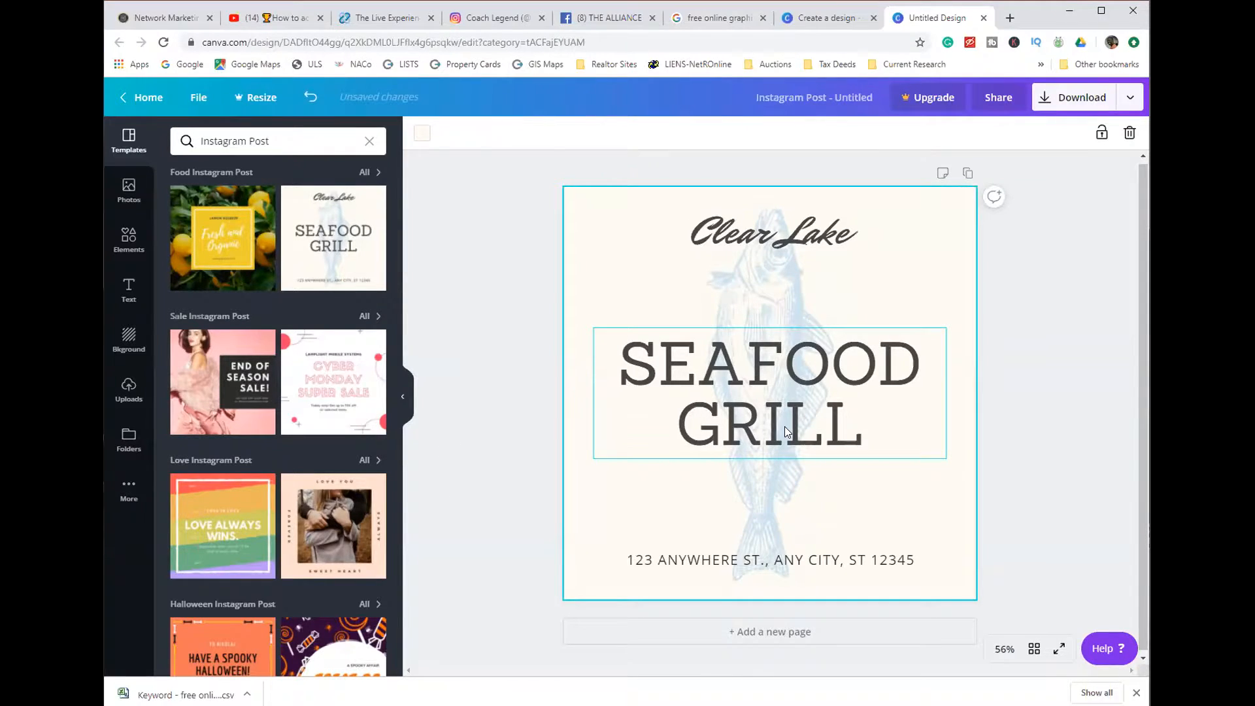
{"action": "left_click", "coordinate": [604, 408]}
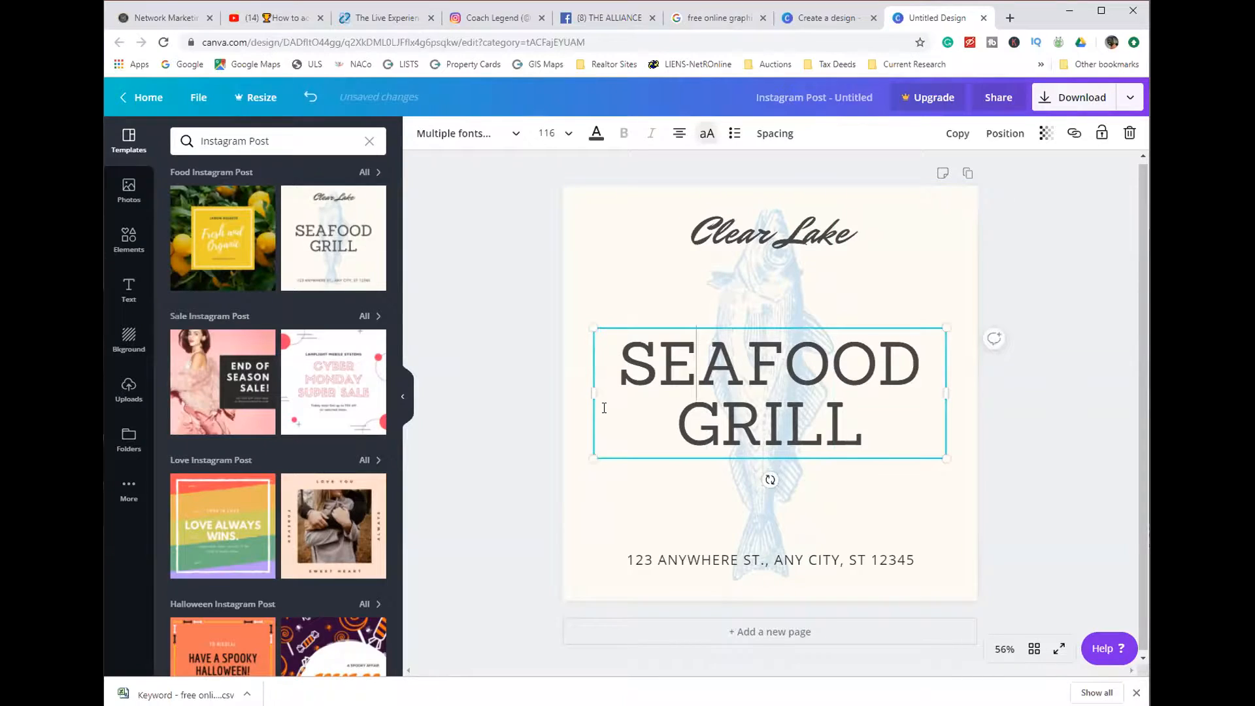
{"action": "key", "text": "Up"}
{"action": "key", "text": "Right"}
{"action": "key", "text": "Right"}
{"action": "key", "text": "Right"}
{"action": "key", "text": "Right"}
{"action": "key", "text": "Left"}
{"action": "key", "text": "Right"}
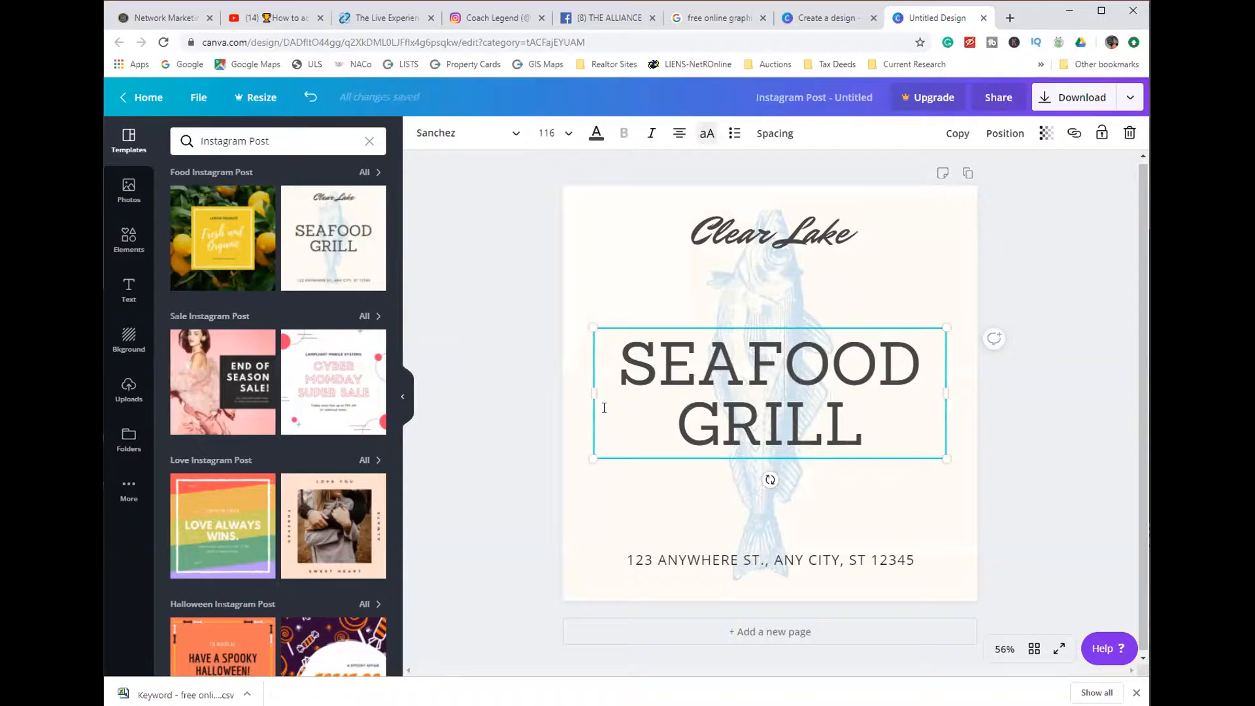
{"action": "key", "text": "Left"}
{"action": "key", "text": "Delete"}
{"action": "key", "text": "Delete"}
{"action": "key", "text": "Delete"}
{"action": "key", "text": "Delete"}
{"action": "key", "text": "Delete"}
{"action": "key", "text": "Delete"}
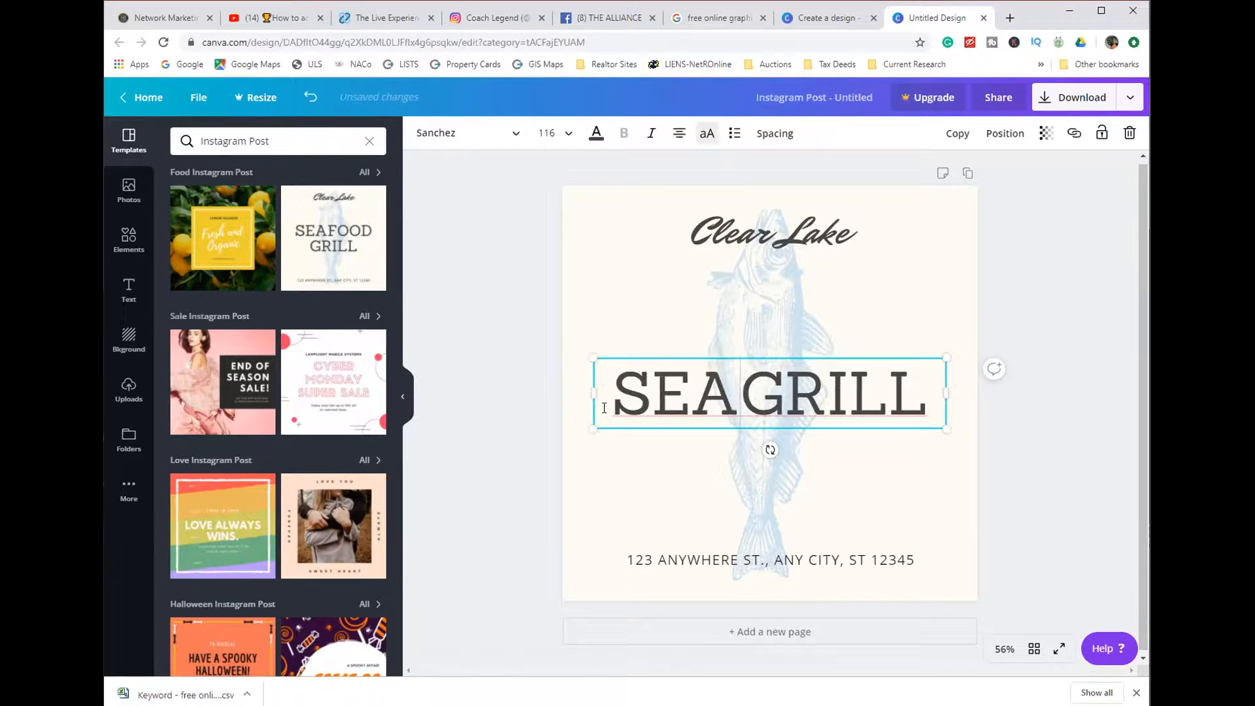
{"action": "type", "text": "HAWK"}
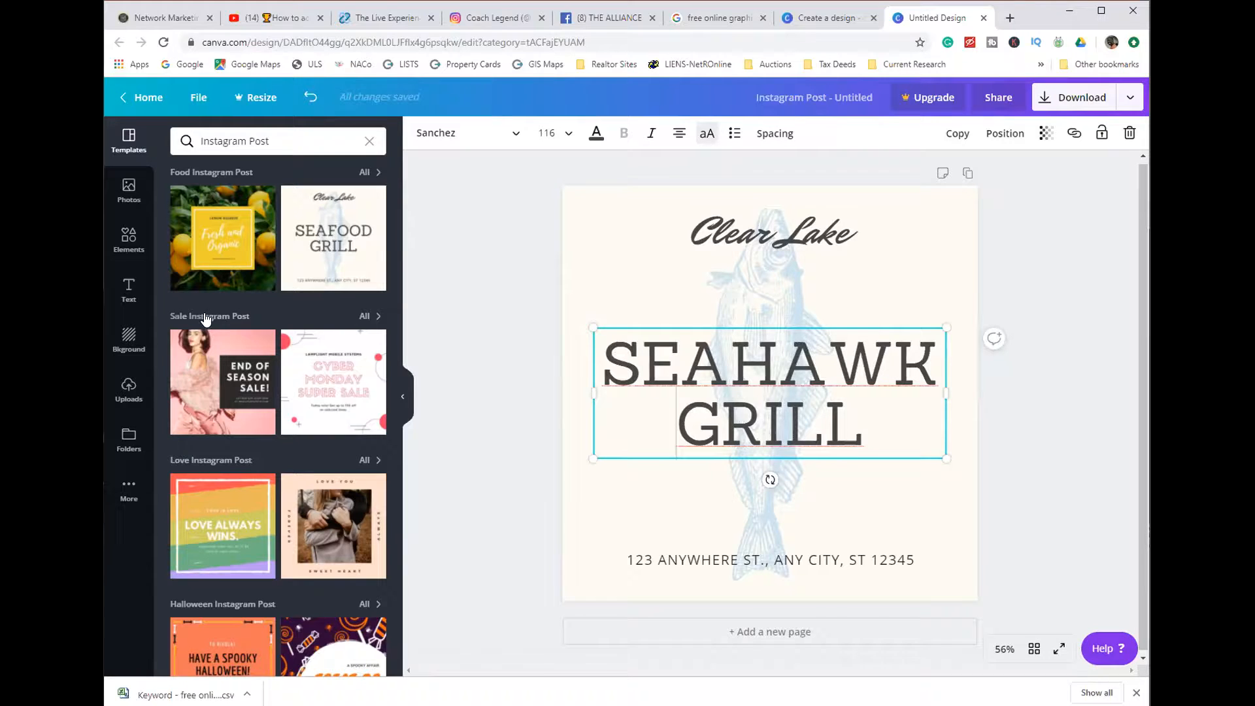
{"action": "key", "text": "Escape"}
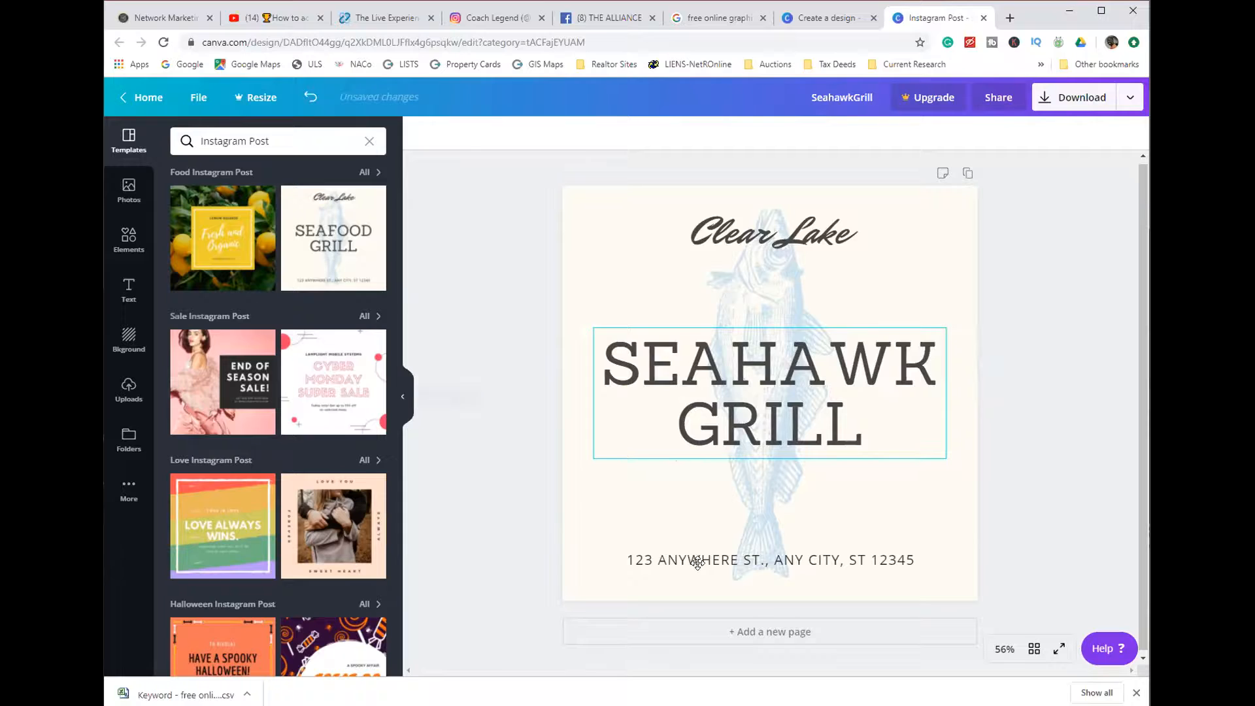
- Delete the page's cream background and apply the Fresh and Organic lemon template in place of the seafood layout
{"action": "left_click", "coordinate": [697, 561]}
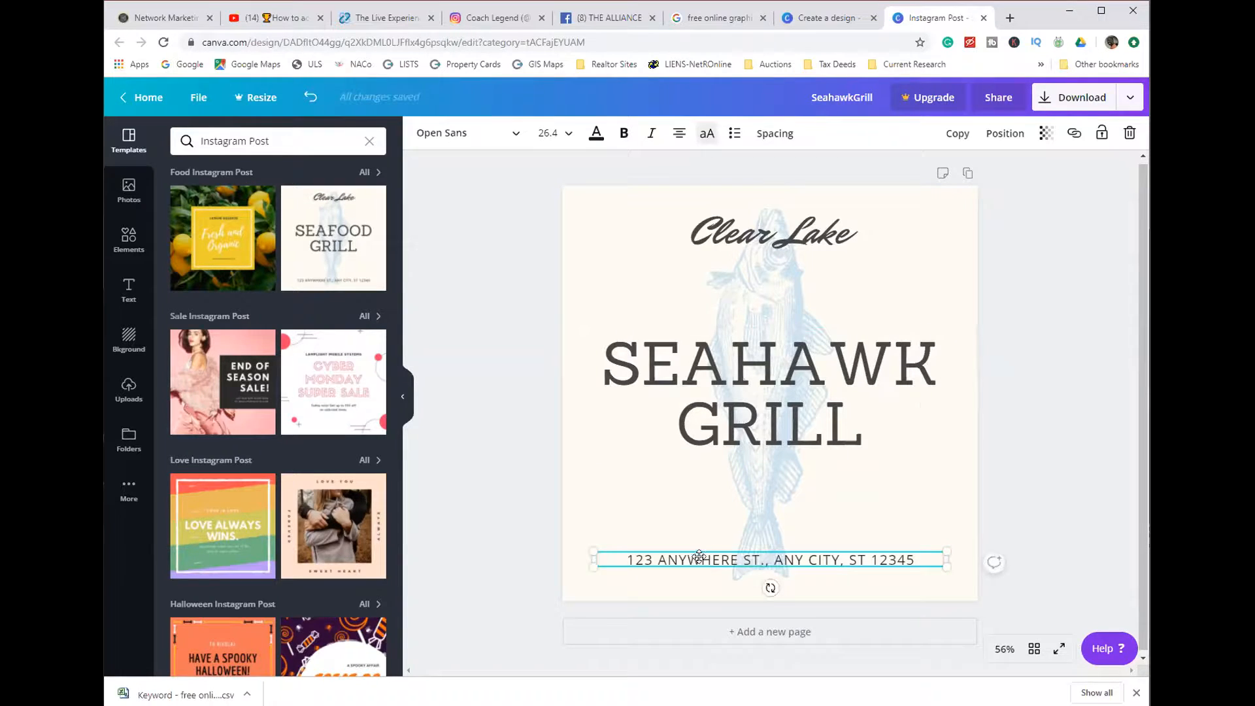
{"action": "left_click", "coordinate": [754, 231]}
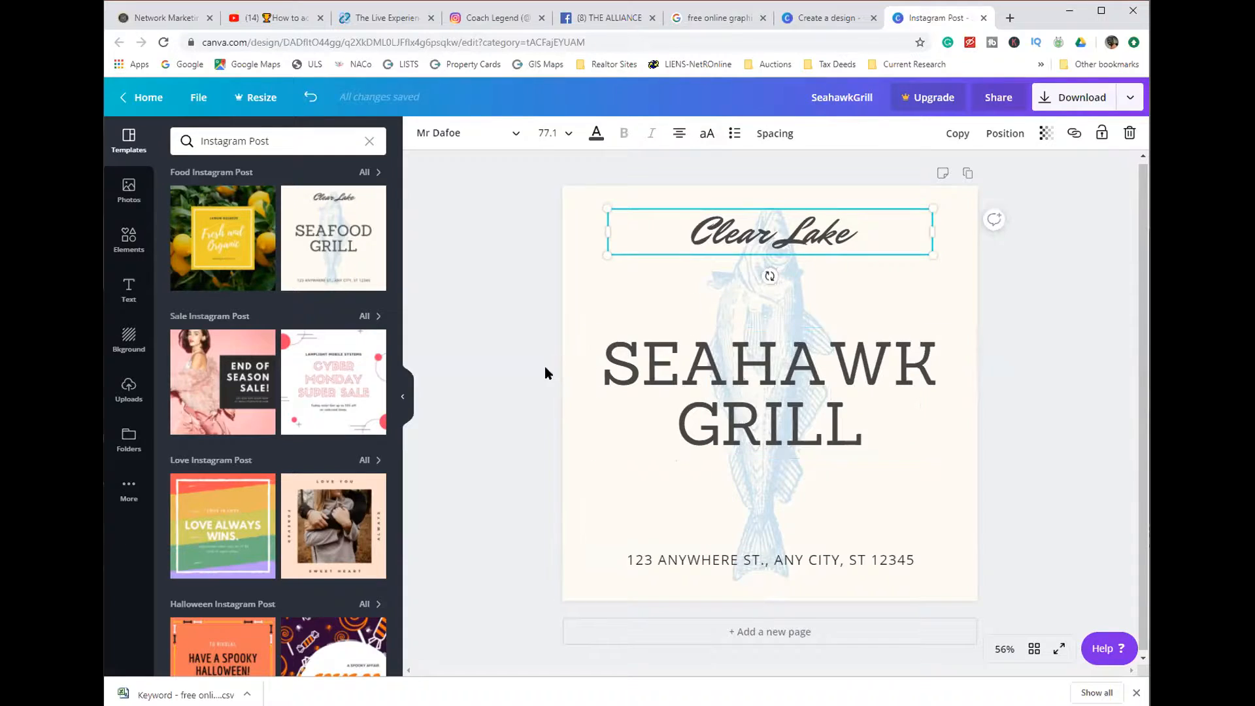
{"action": "left_click", "coordinate": [597, 296]}
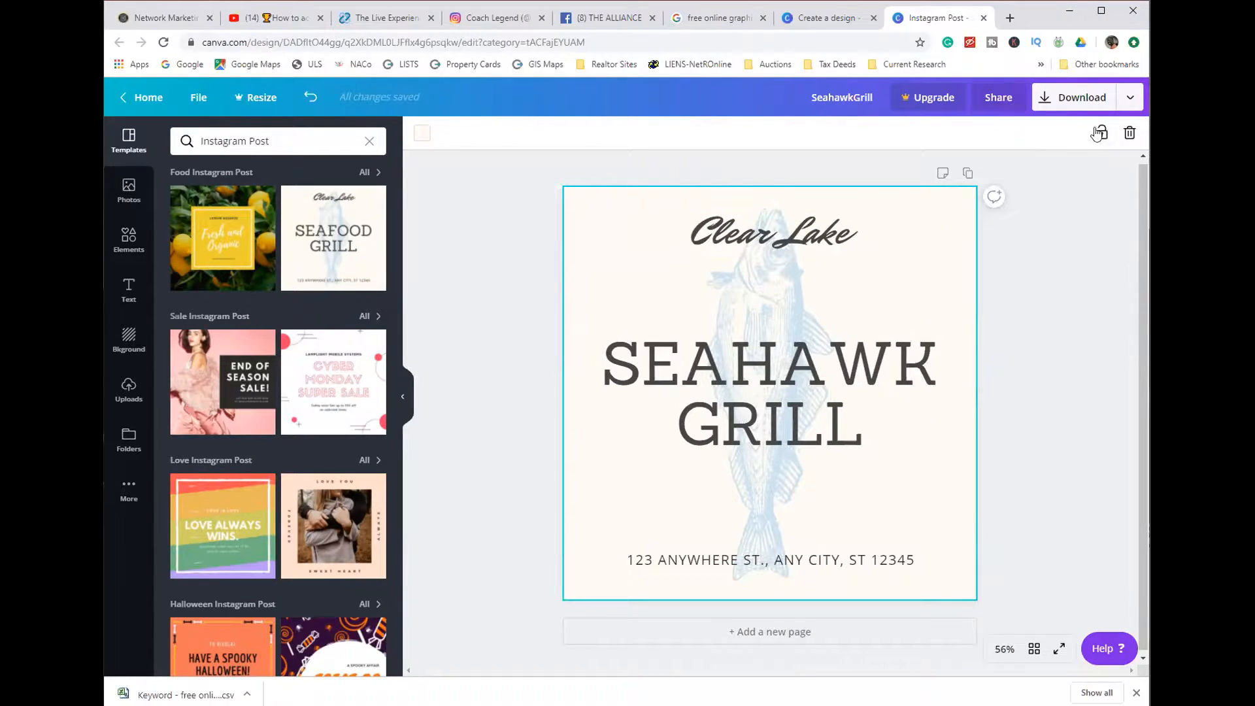
{"action": "left_click", "coordinate": [1129, 135]}
{"action": "left_click", "coordinate": [239, 243]}
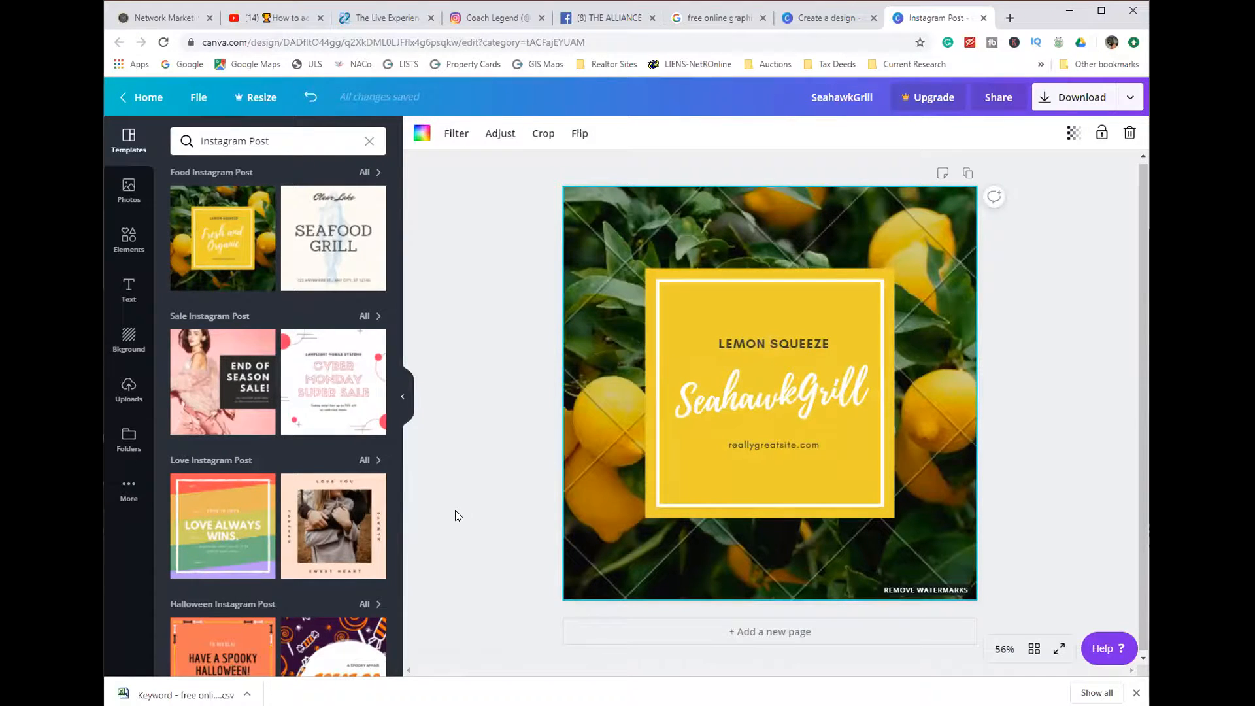
- Clear the page by deleting the lemon photo, the yellow square, its white frame and the remaining text group
{"action": "left_click", "coordinate": [1130, 133]}
{"action": "left_click", "coordinate": [888, 313]}
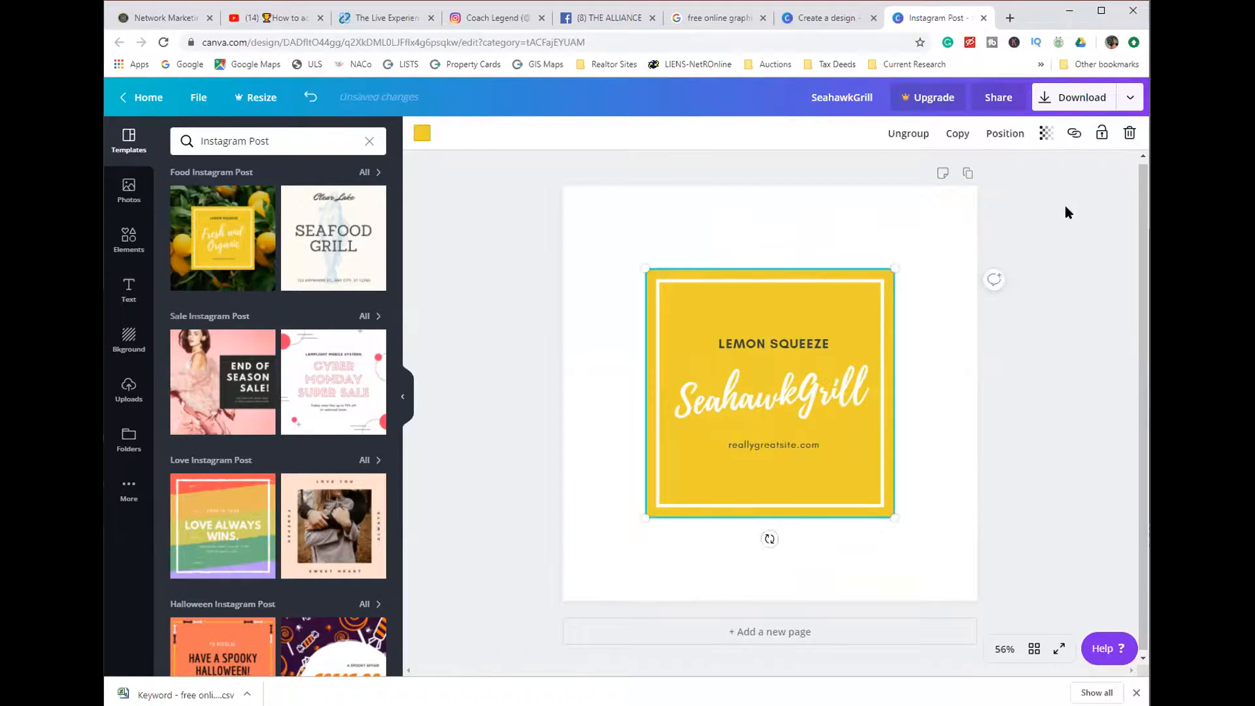
{"action": "left_click", "coordinate": [1129, 133]}
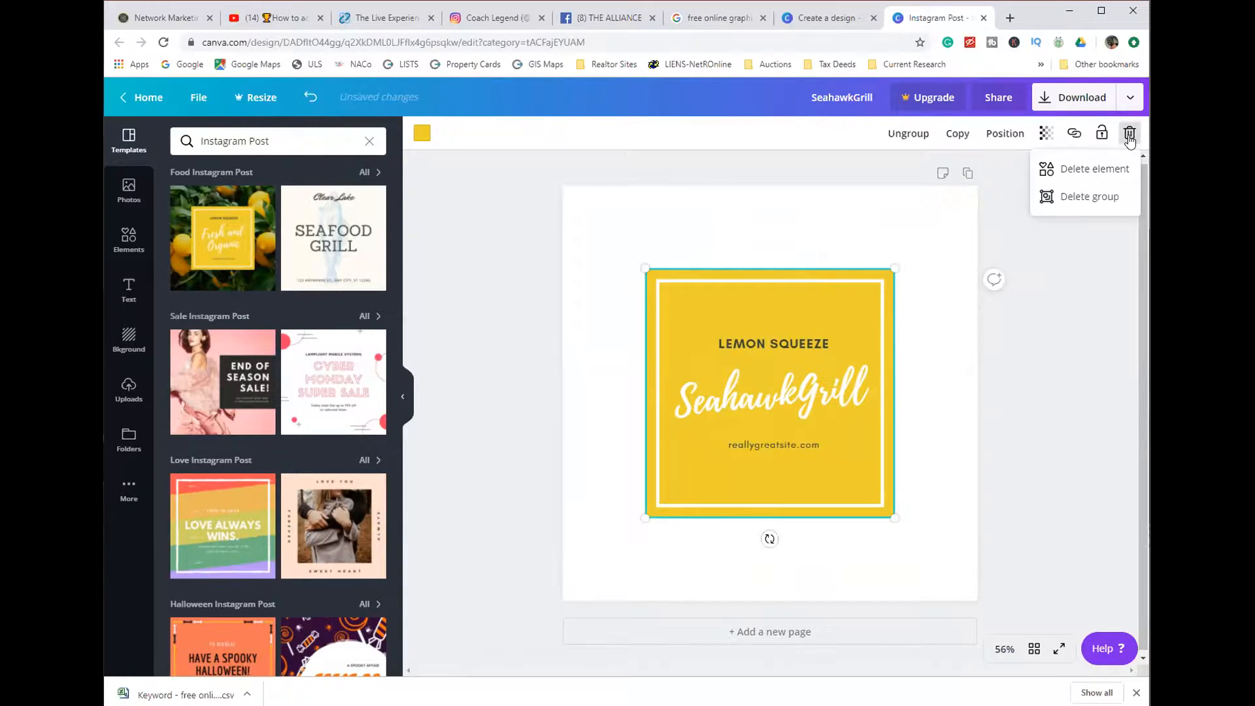
{"action": "left_click", "coordinate": [1109, 170]}
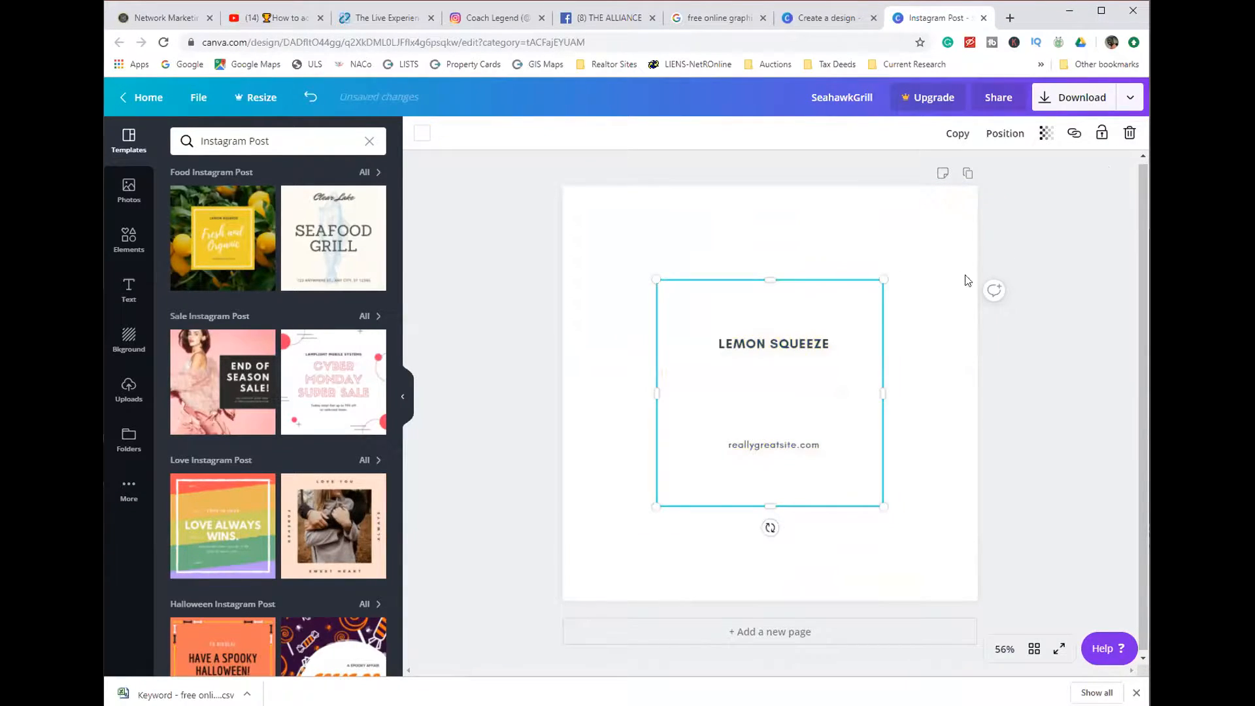
{"action": "left_click", "coordinate": [1118, 136]}
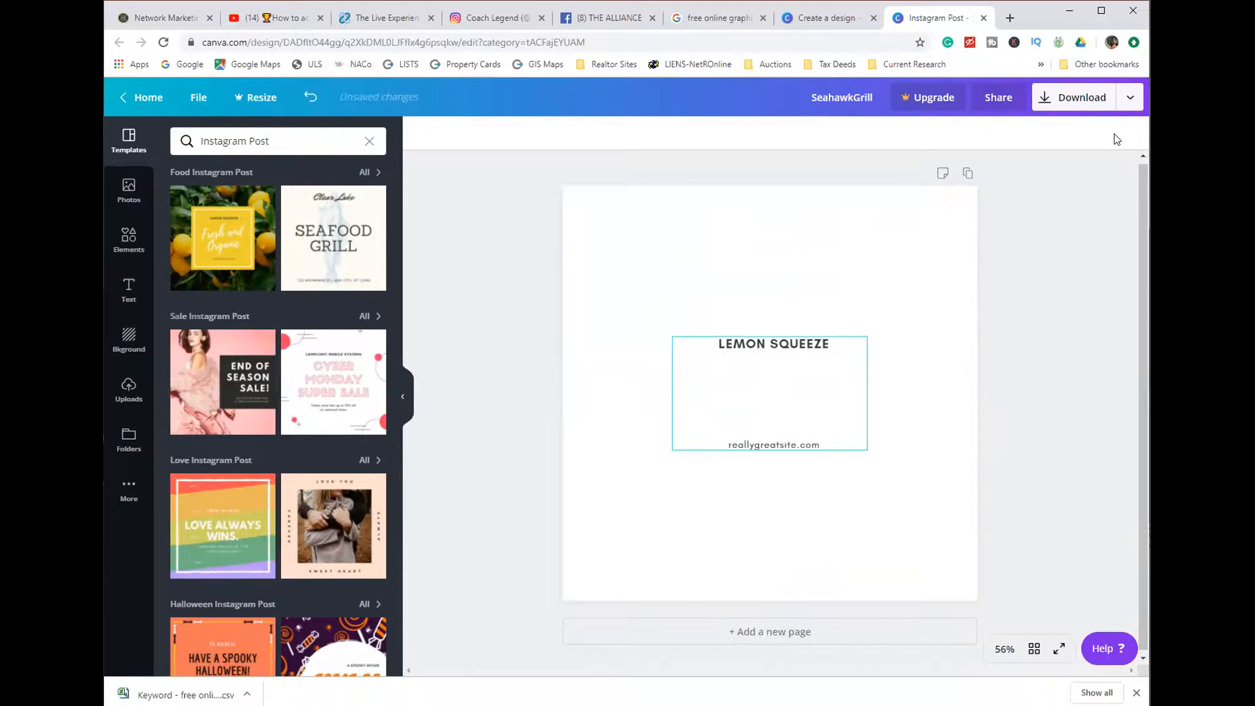
{"action": "left_click", "coordinate": [770, 393]}
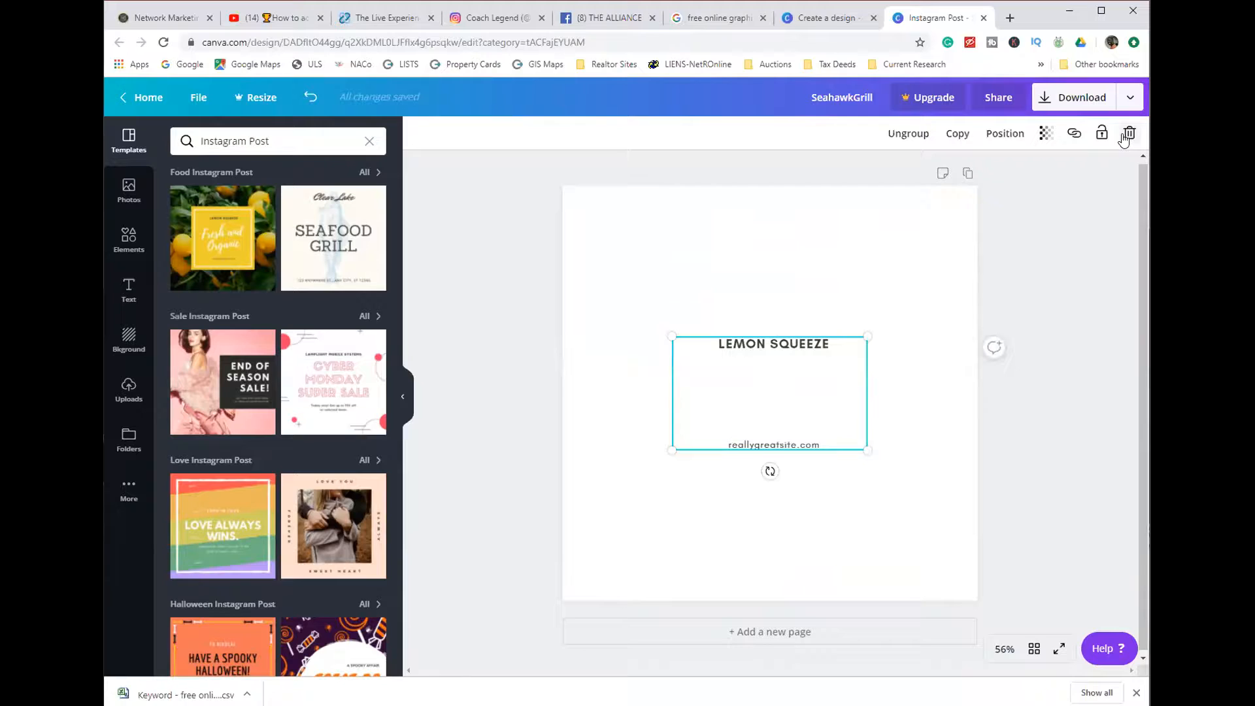
{"action": "left_click", "coordinate": [1128, 134]}
{"action": "left_click", "coordinate": [1101, 194]}
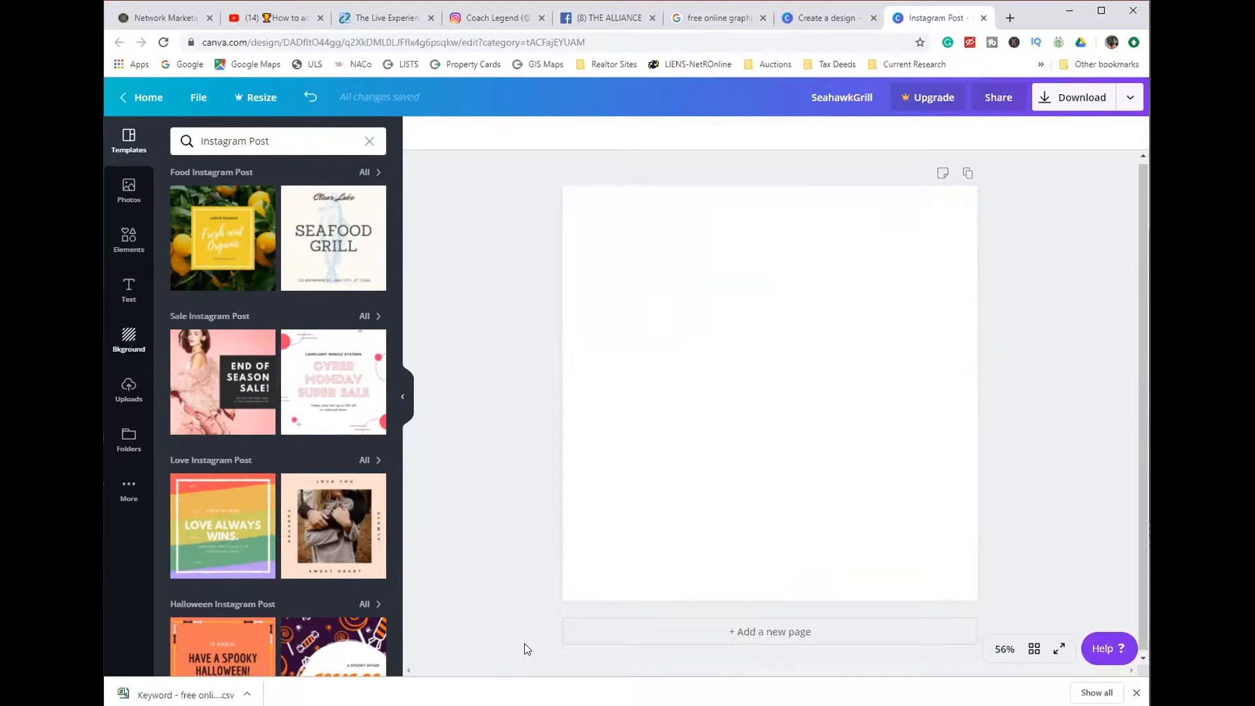
- Fill the blank page with the dark grey smoky background image
{"action": "left_click", "coordinate": [133, 340]}
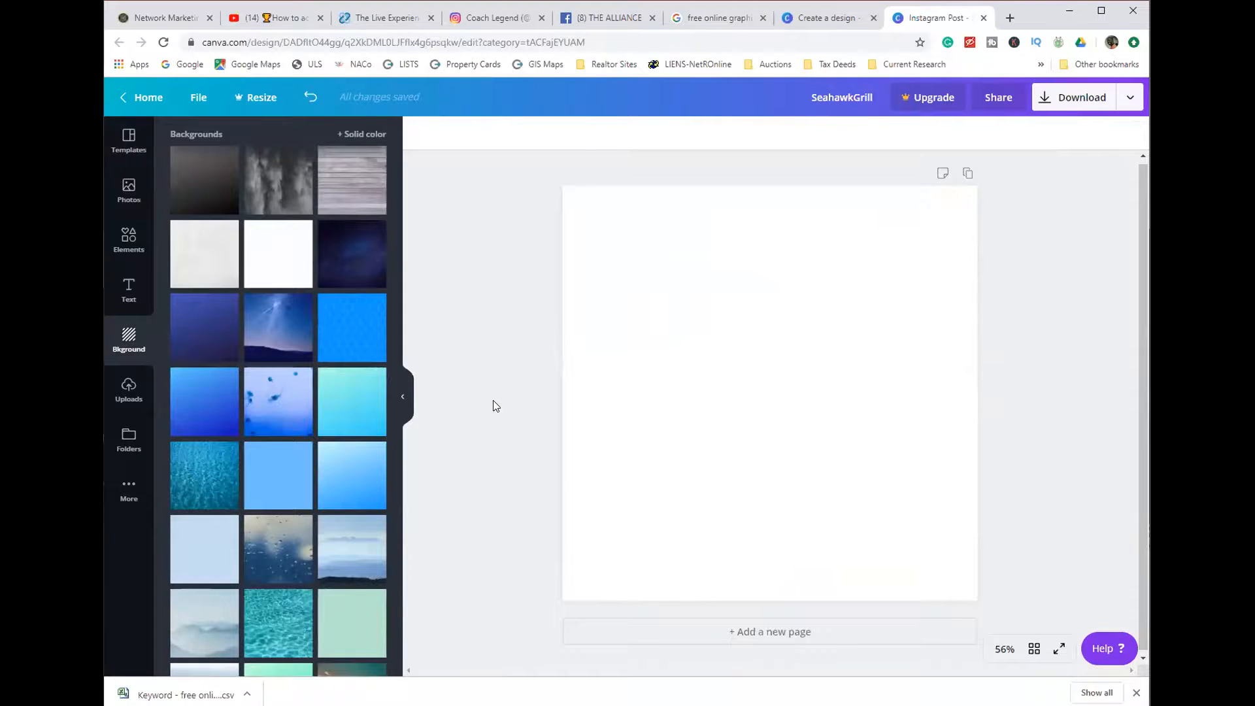
{"action": "left_click", "coordinate": [277, 187]}
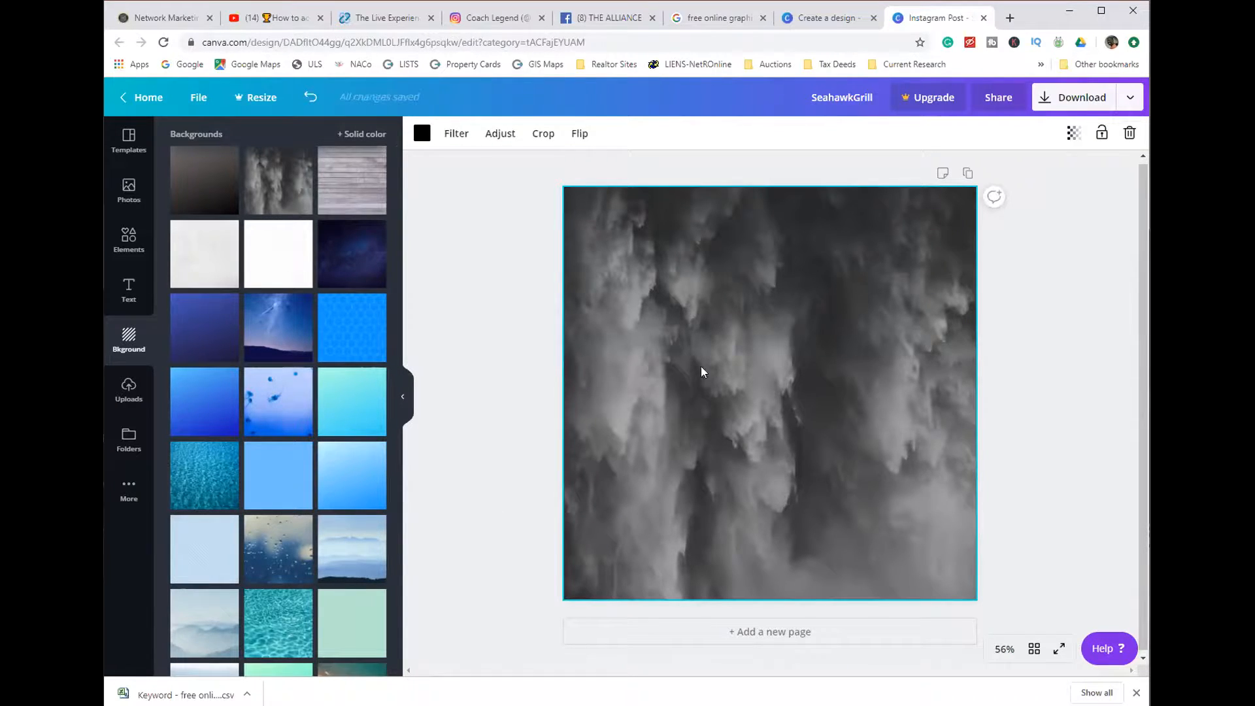
- Add the preset text layout with a bold name heading and body paragraphs, and delete the whole text group
{"action": "left_click", "coordinate": [130, 289]}
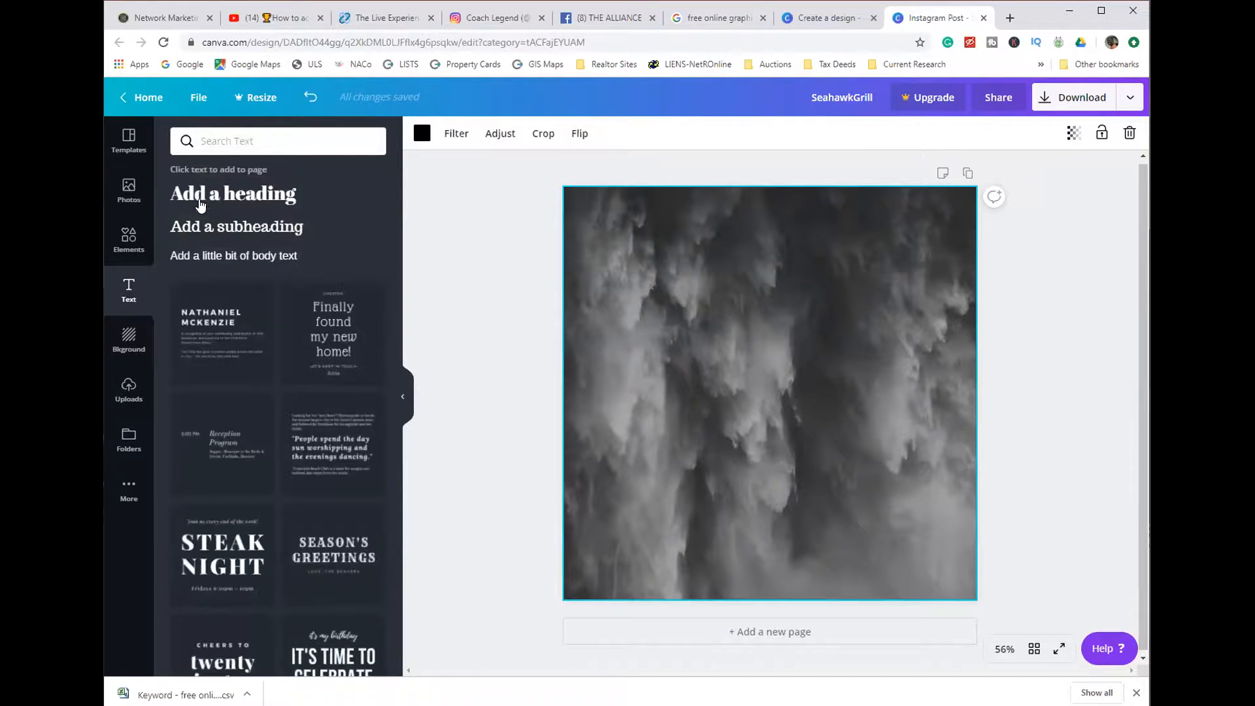
{"action": "left_click", "coordinate": [221, 344]}
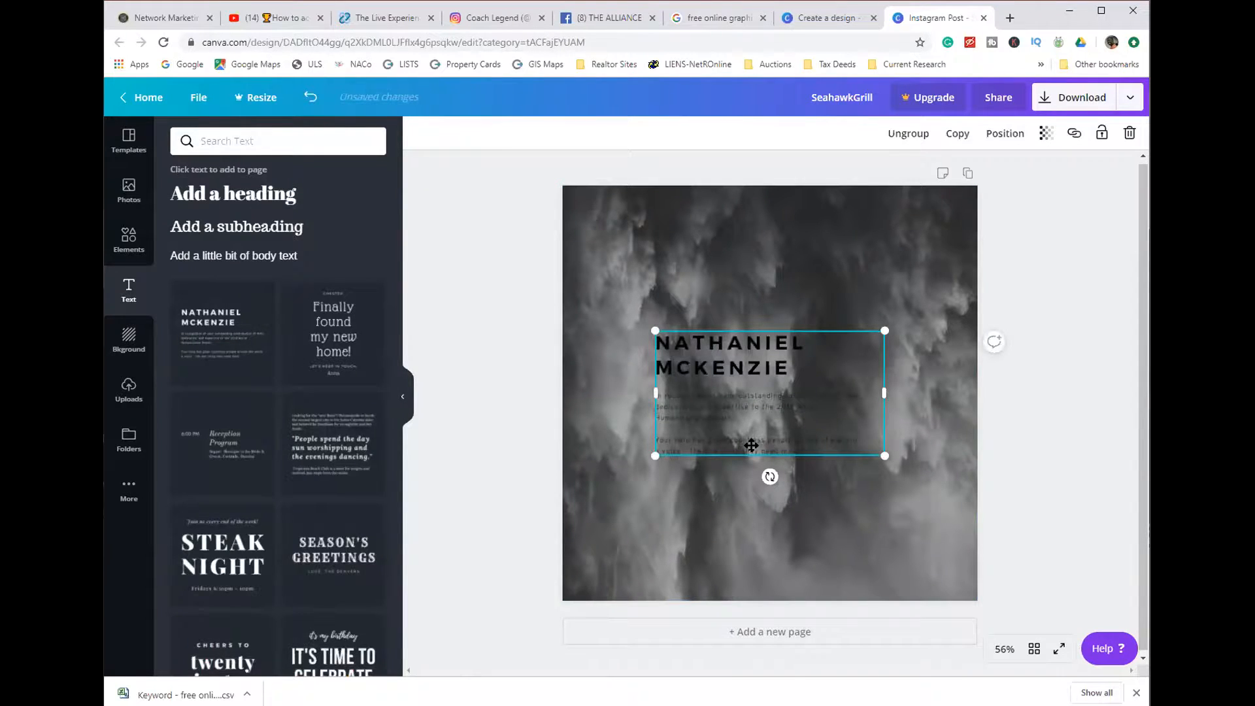
{"action": "left_click", "coordinate": [1127, 135]}
{"action": "left_click", "coordinate": [1085, 198]}
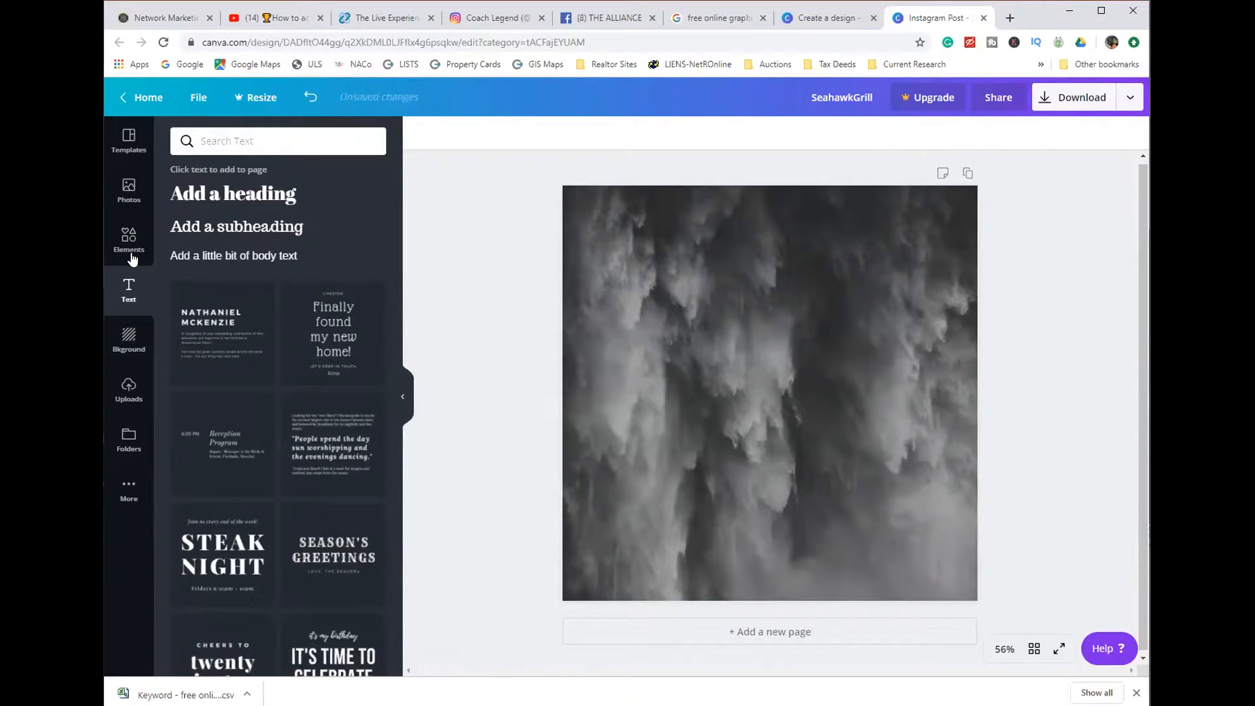
- Add a heading to the page with the text "Water fall"
{"action": "left_click", "coordinate": [191, 200]}
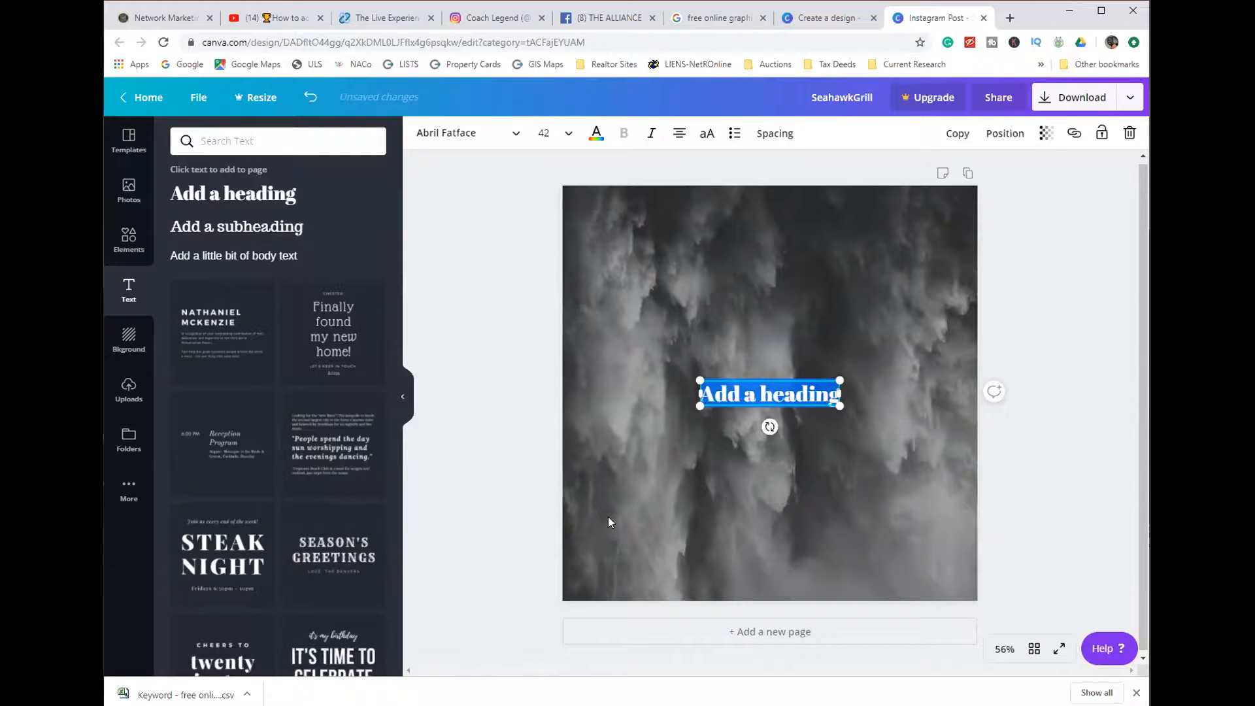
{"action": "type", "text": "Wa"}
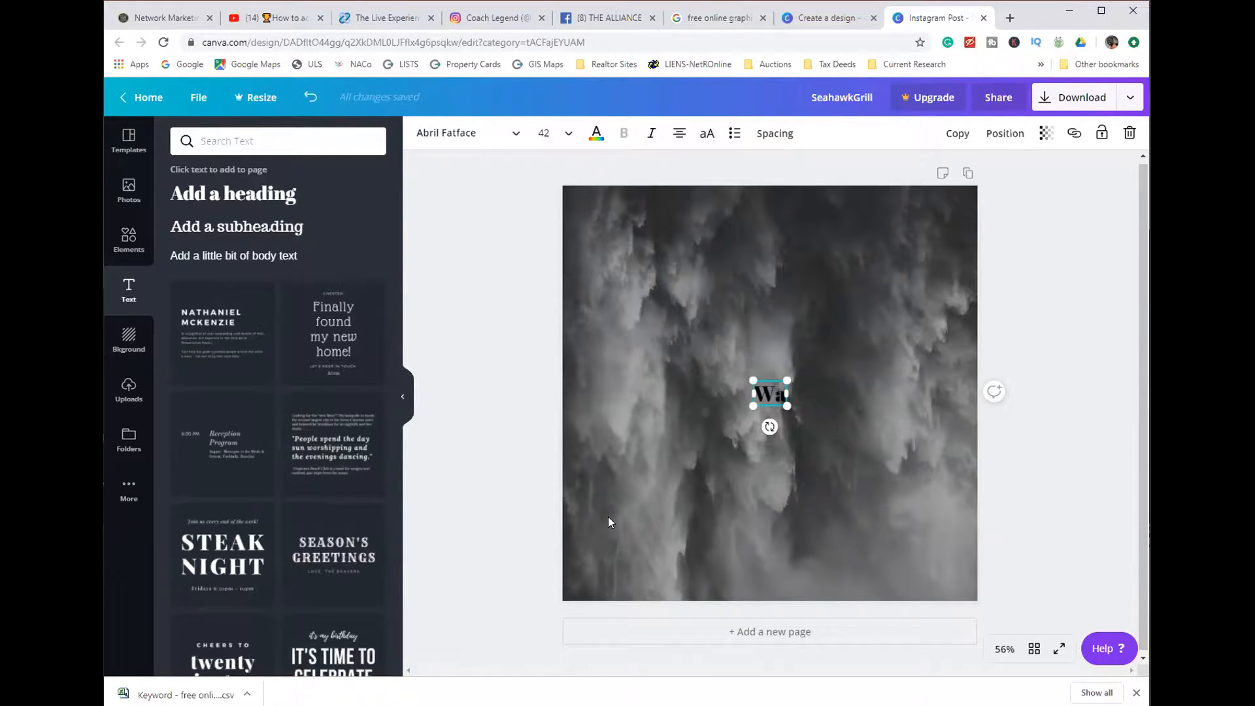
{"action": "type", "text": "ter fal"}
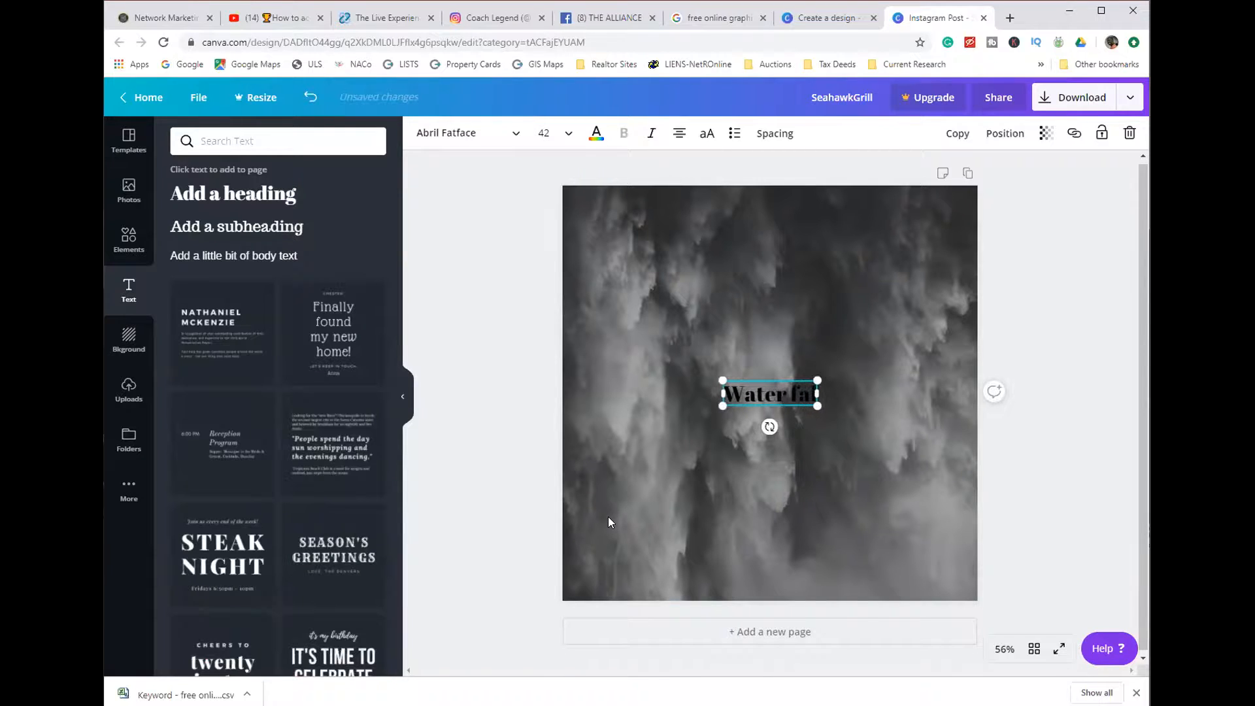
{"action": "type", "text": "l"}
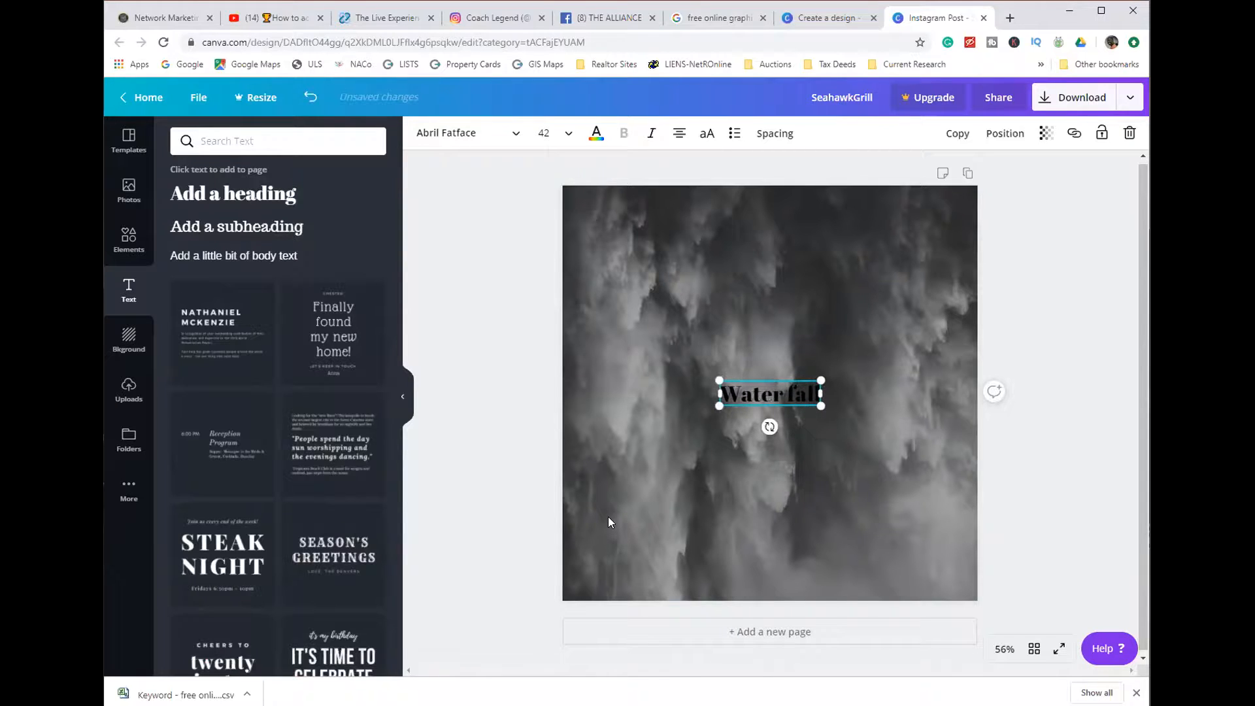
{"action": "left_click", "coordinate": [516, 492]}
- Move the "Water fall" heading to the page's lower right area and back up to just above the page centre
{"action": "left_click_drag", "start_coordinate": [771, 394], "coordinate": [881, 543]}
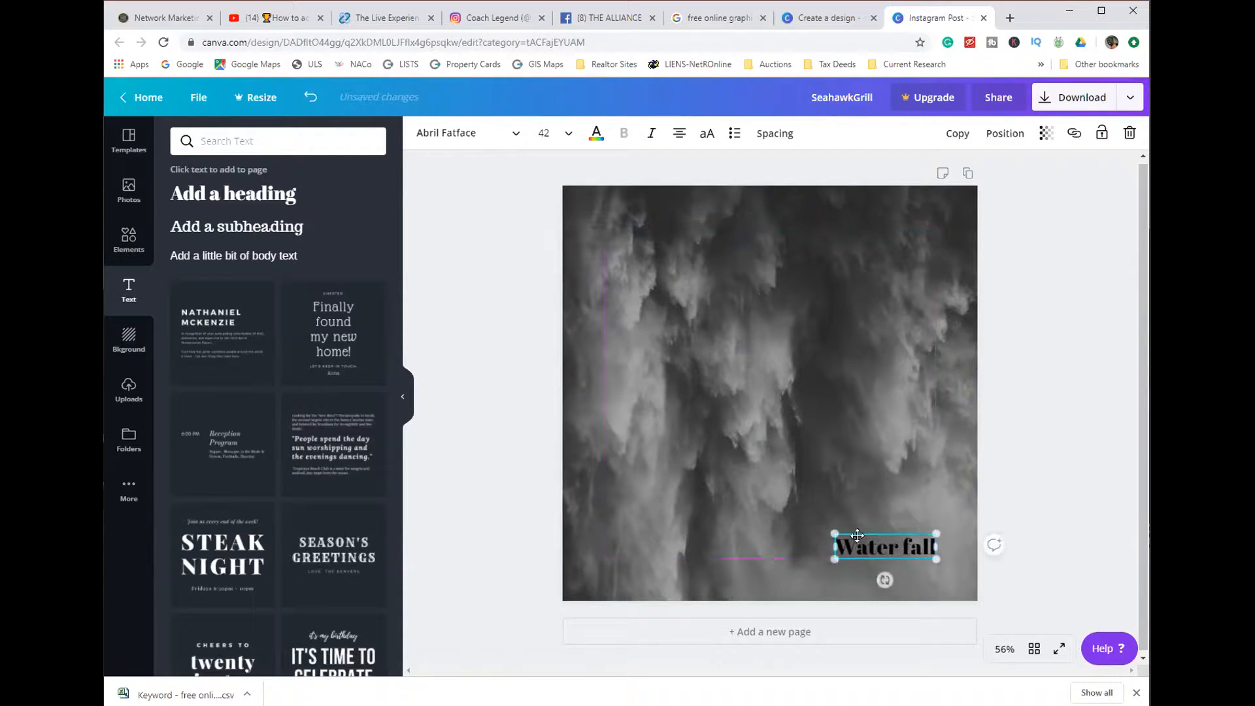
{"action": "left_click", "coordinate": [769, 543]}
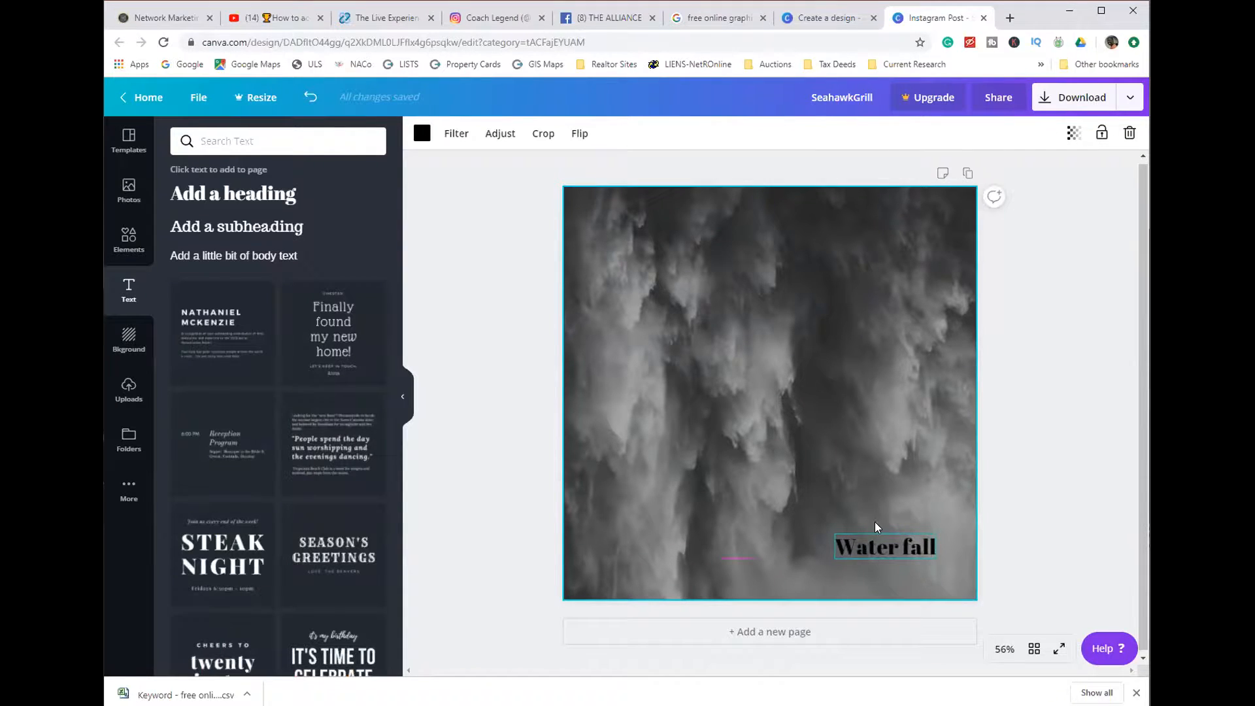
{"action": "left_click_drag", "start_coordinate": [872, 549], "coordinate": [748, 384]}
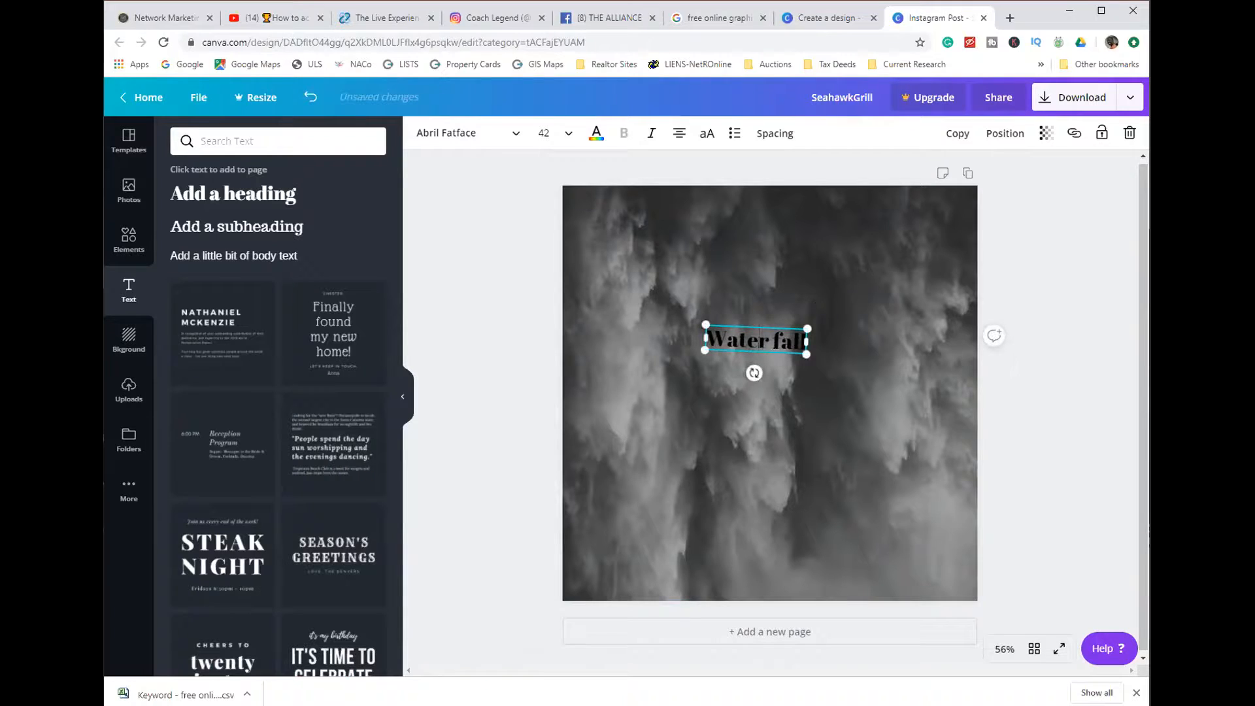
- Delete the "Water fall" heading and the dark grey smoky background, leaving a blank page
{"action": "key", "text": "Delete"}
{"action": "left_click", "coordinate": [874, 306]}
{"action": "left_click", "coordinate": [1129, 133]}
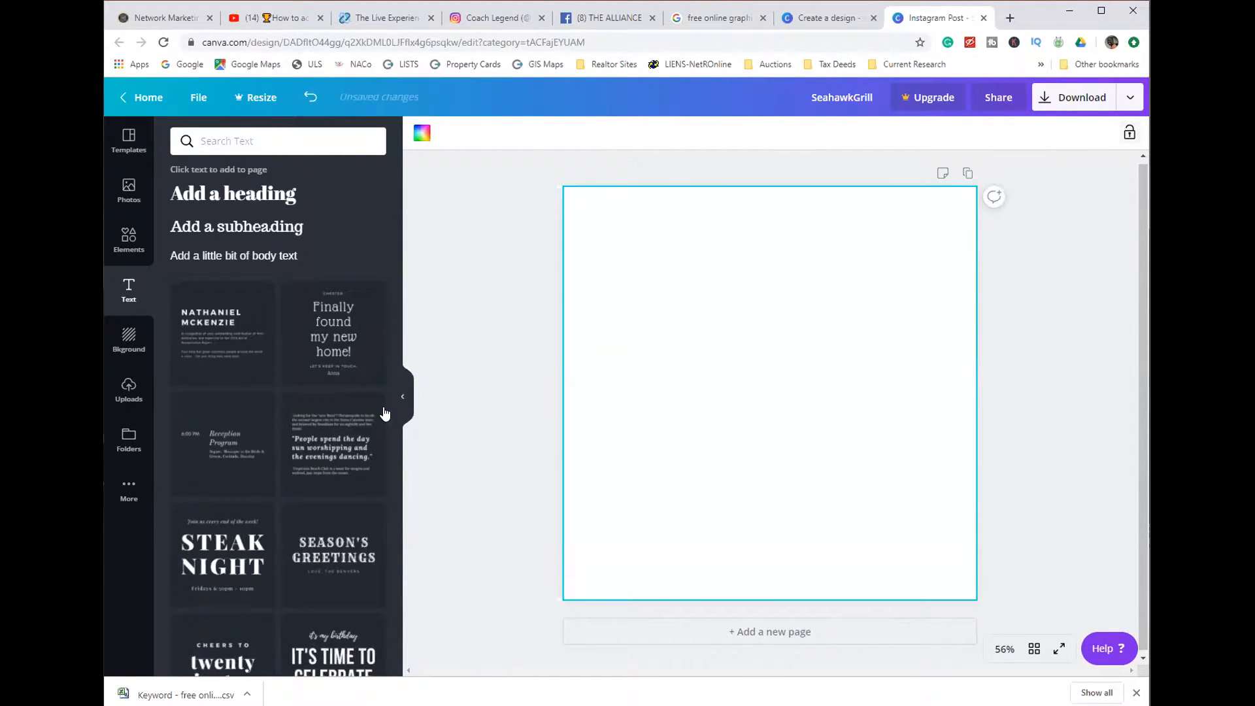
- Try the yellow-orange gradient background and the desert dune background on the page, deleting each one
{"action": "left_click", "coordinate": [131, 348]}
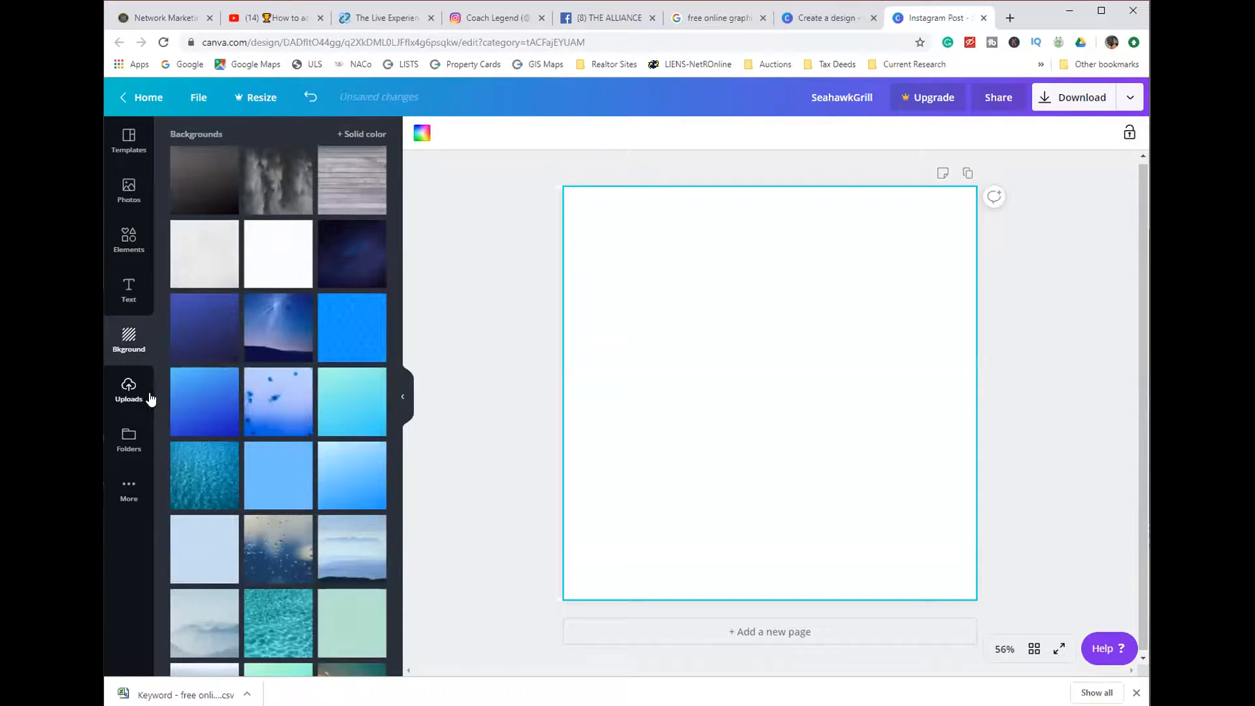
{"action": "scroll", "coordinate": [241, 421], "scroll_direction": "down", "scroll_amount": 10}
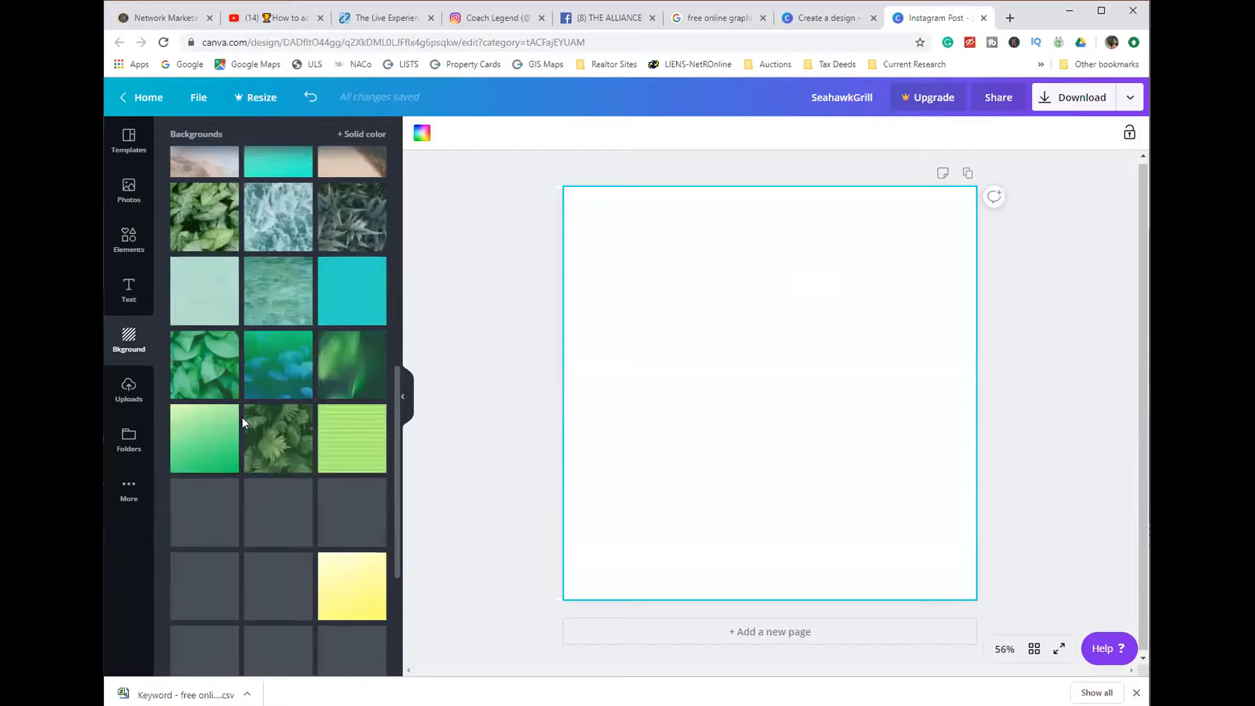
{"action": "scroll", "coordinate": [241, 422], "scroll_direction": "down", "scroll_amount": 5}
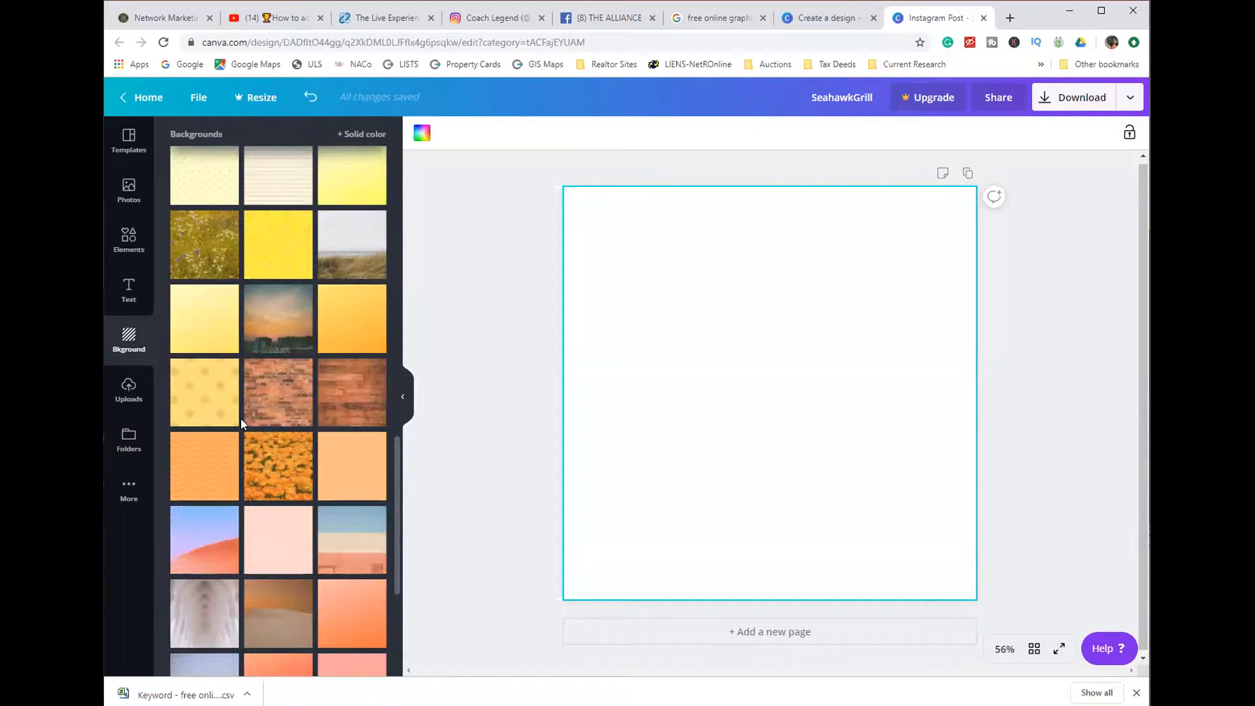
{"action": "left_click", "coordinate": [347, 319]}
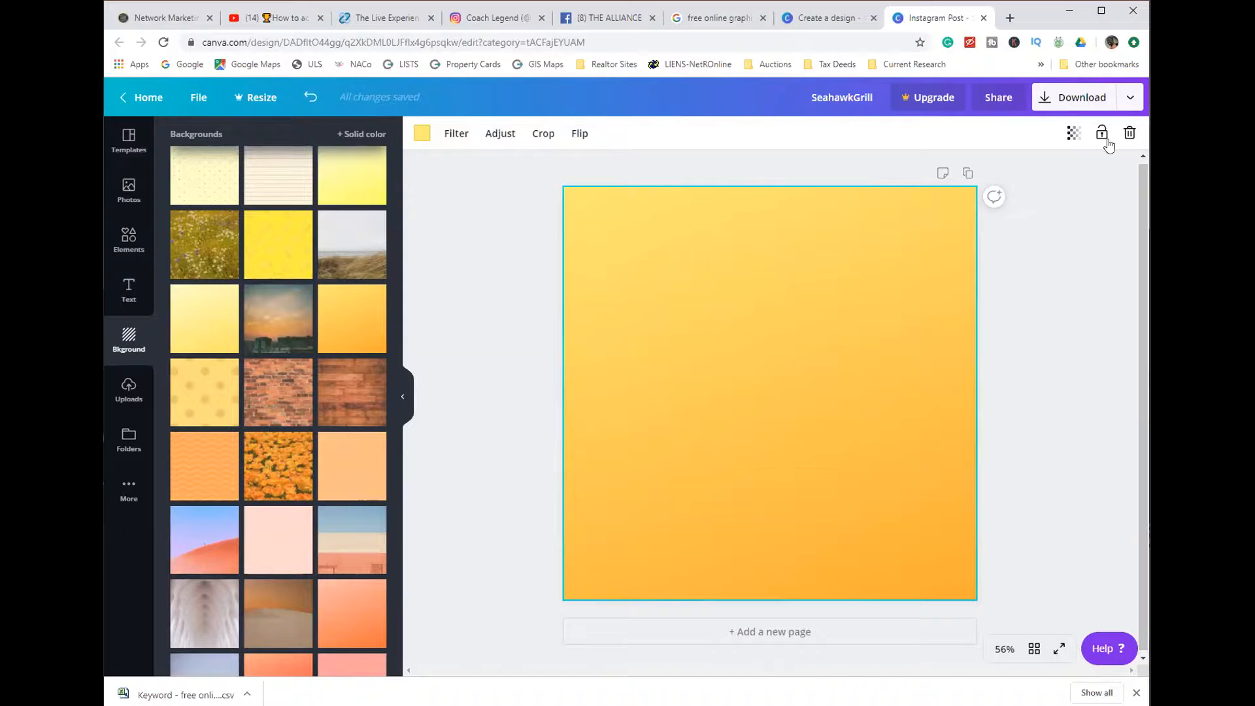
{"action": "key", "text": "Delete"}
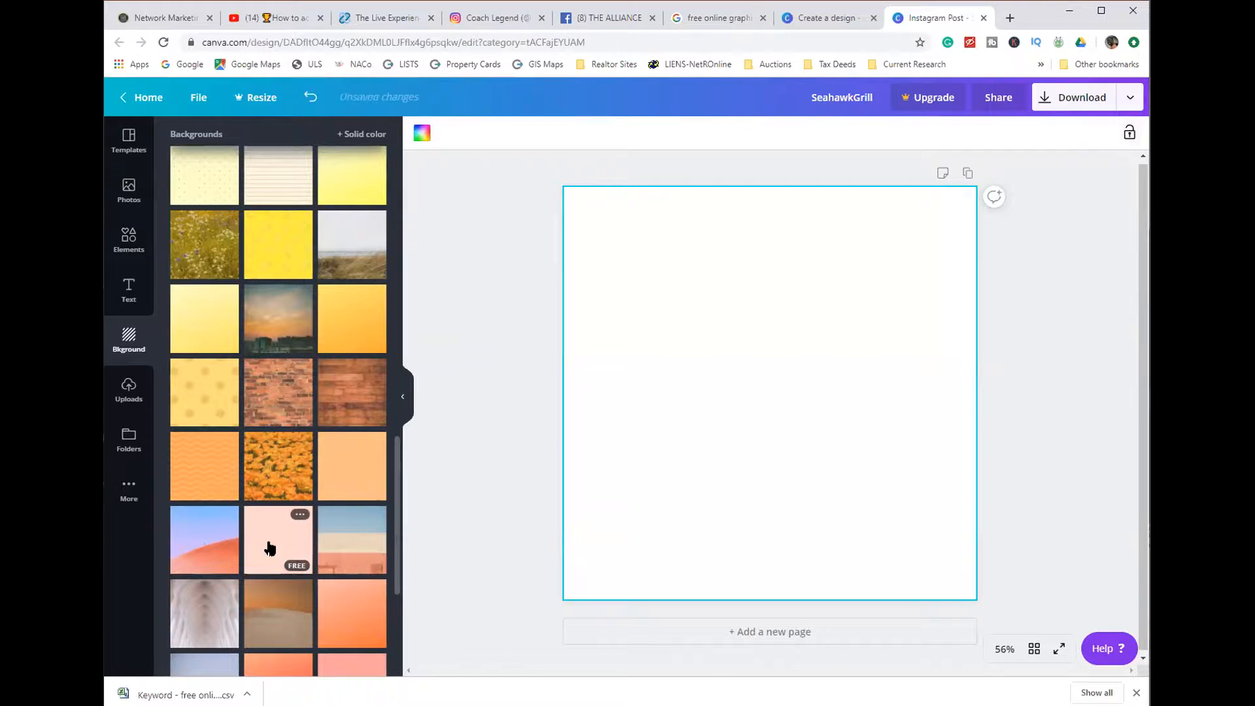
{"action": "left_click", "coordinate": [227, 557]}
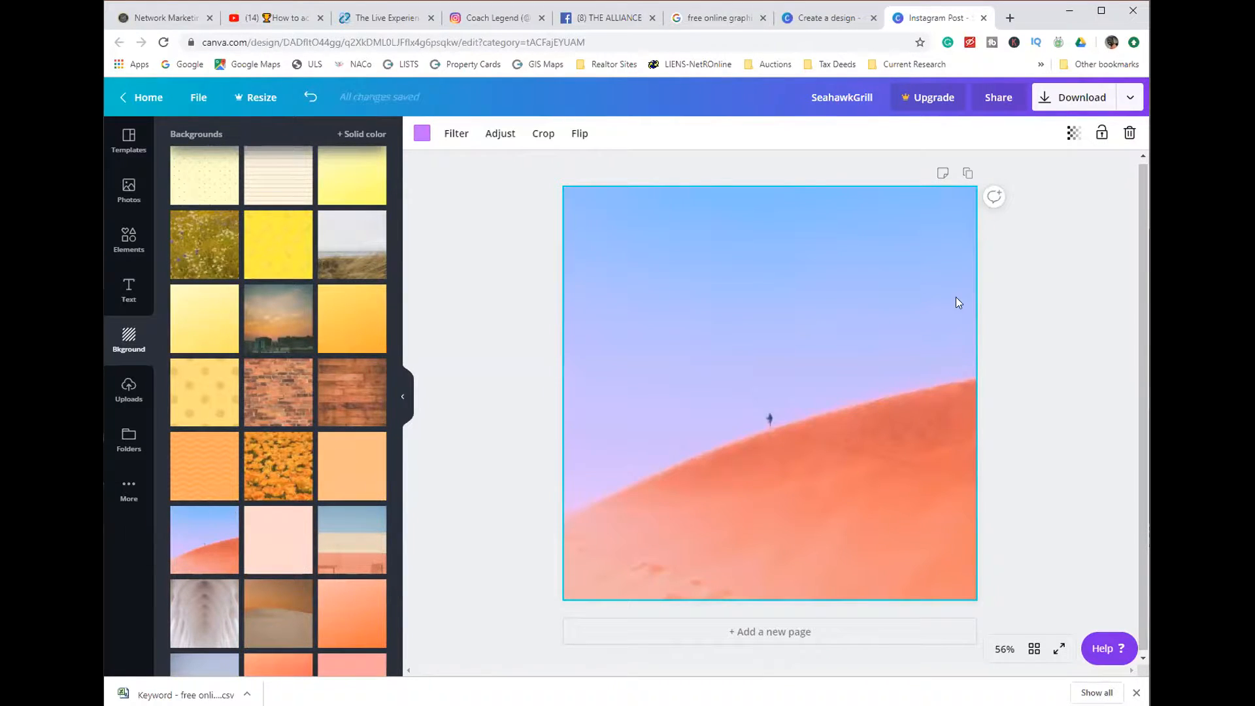
{"action": "left_click", "coordinate": [1130, 132]}
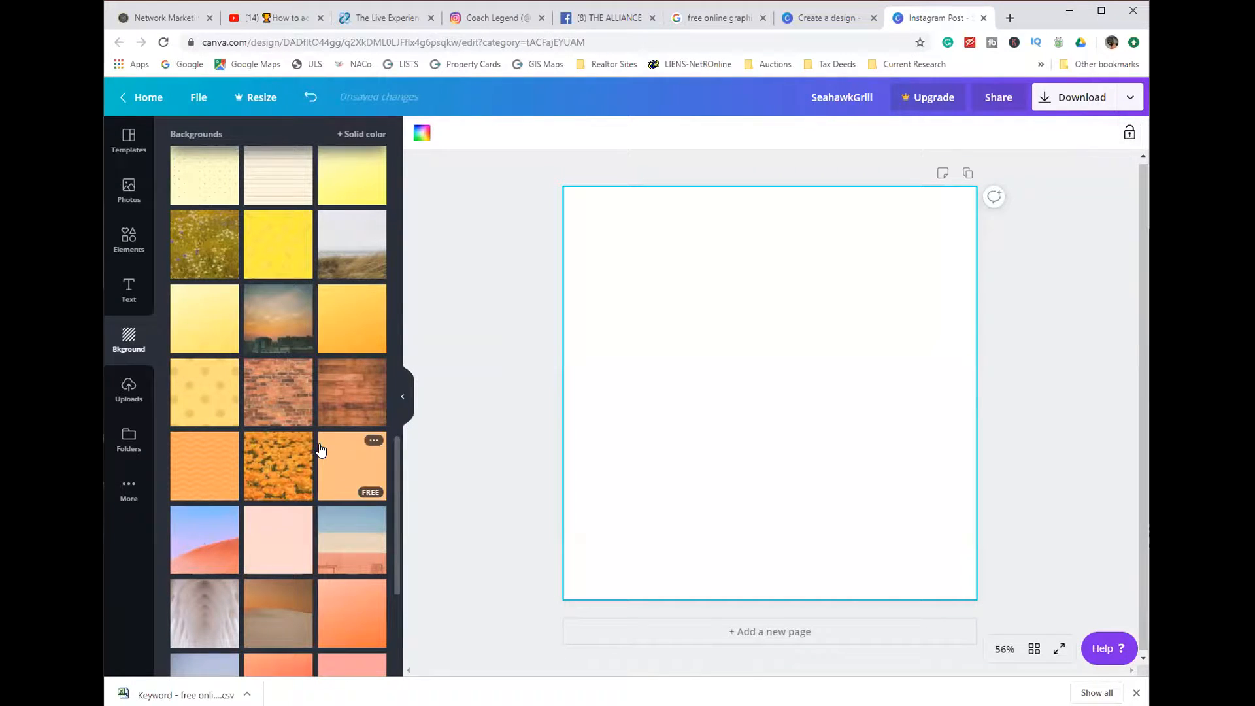
- Add the uploaded cartoon of the salary figure and the kneeling man to the blank page
{"action": "left_click", "coordinate": [129, 392]}
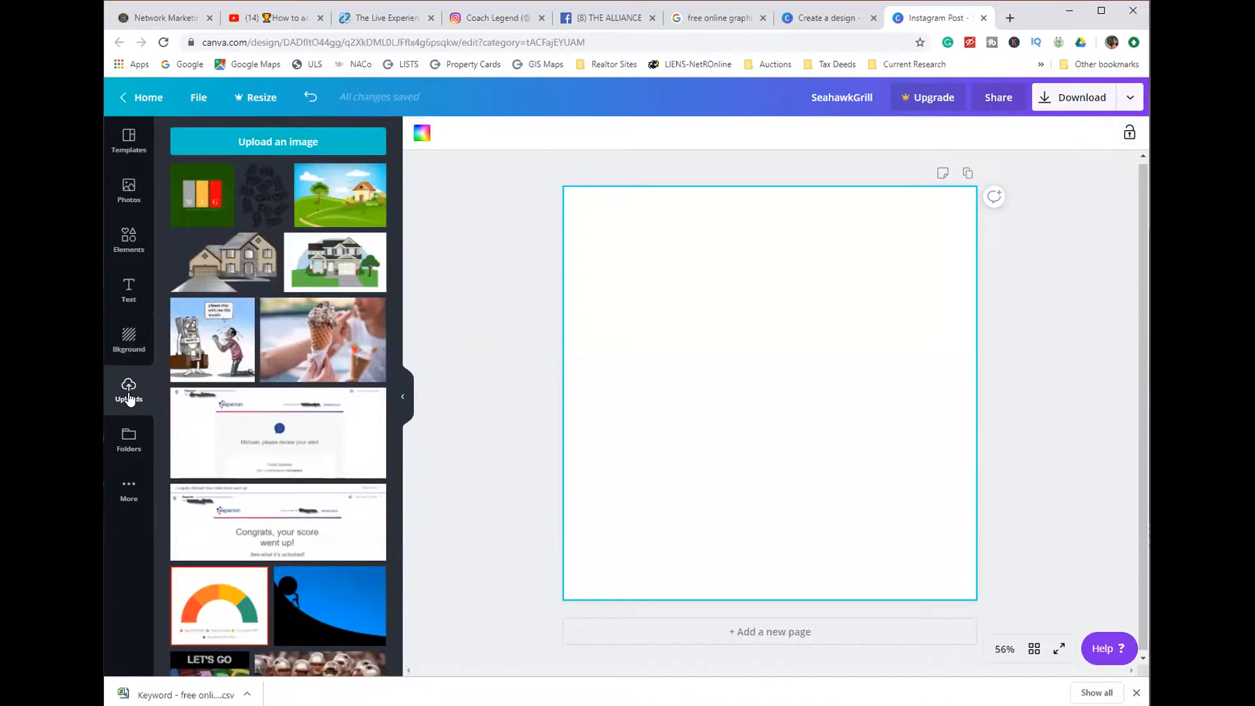
{"action": "left_click", "coordinate": [212, 332]}
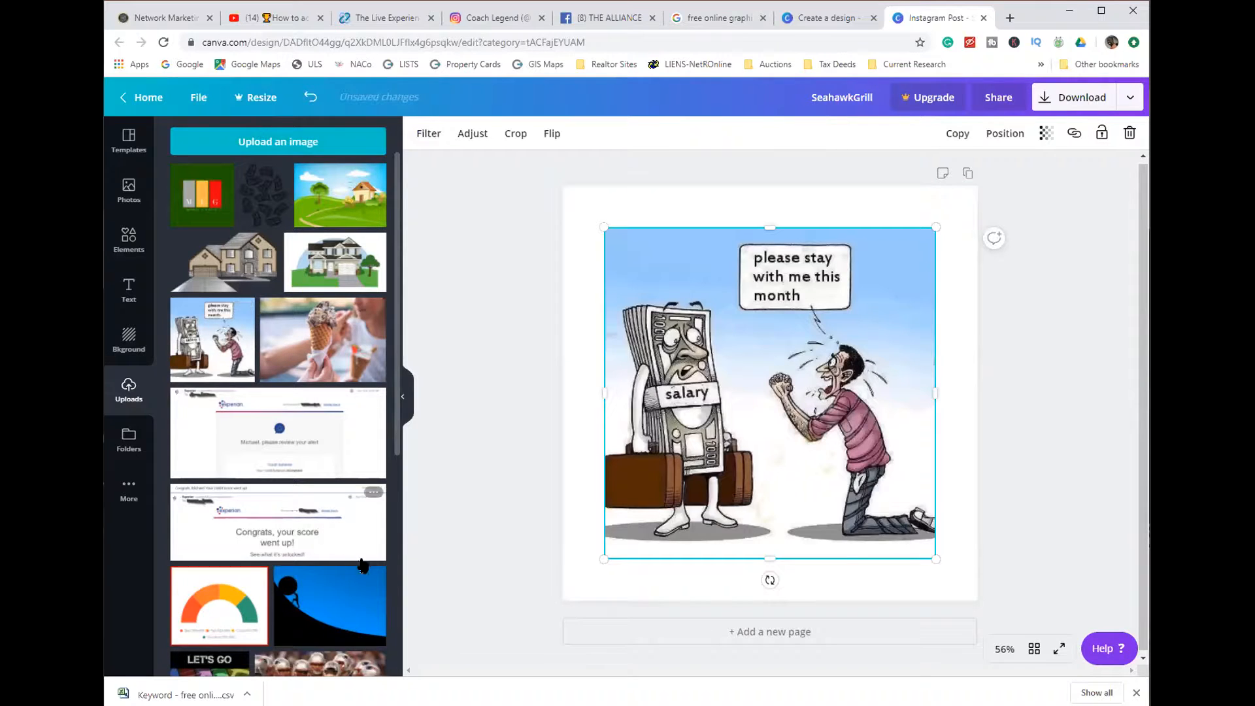
{"action": "left_click", "coordinate": [494, 576]}
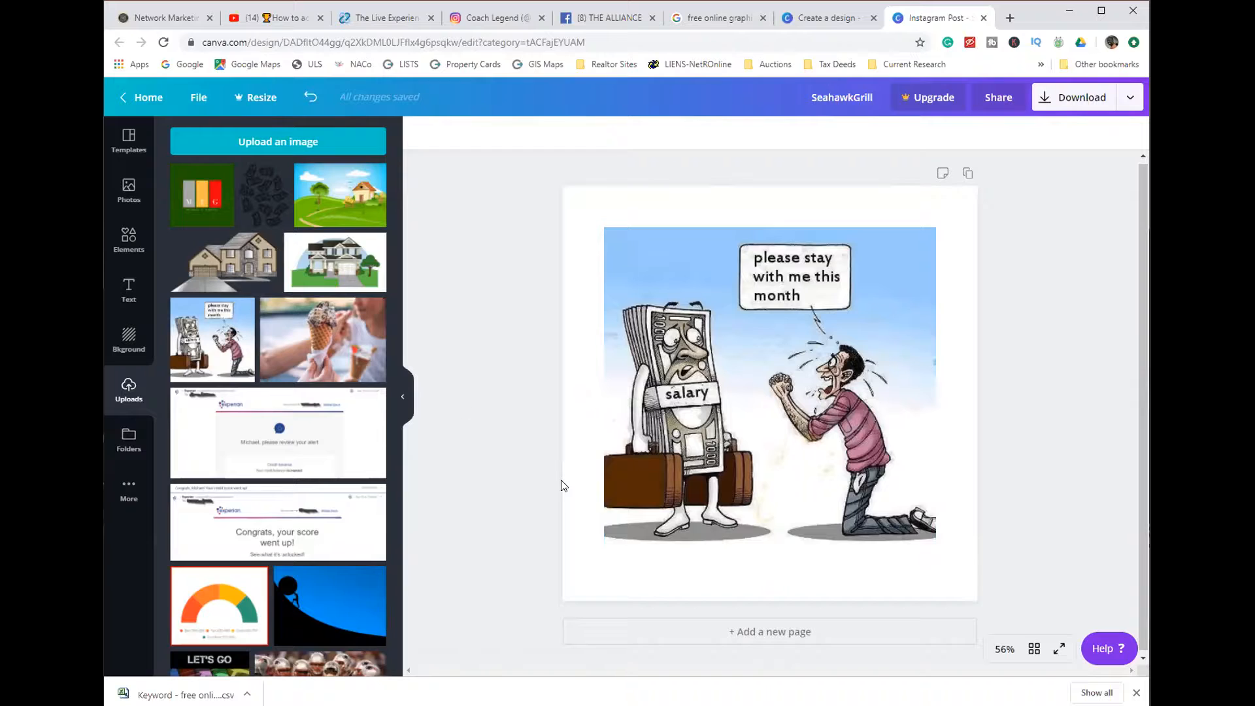
- Add a heading reading "Paycheck" and place it in the white margin above the cartoon's upper left corner
{"action": "left_click", "coordinate": [129, 287]}
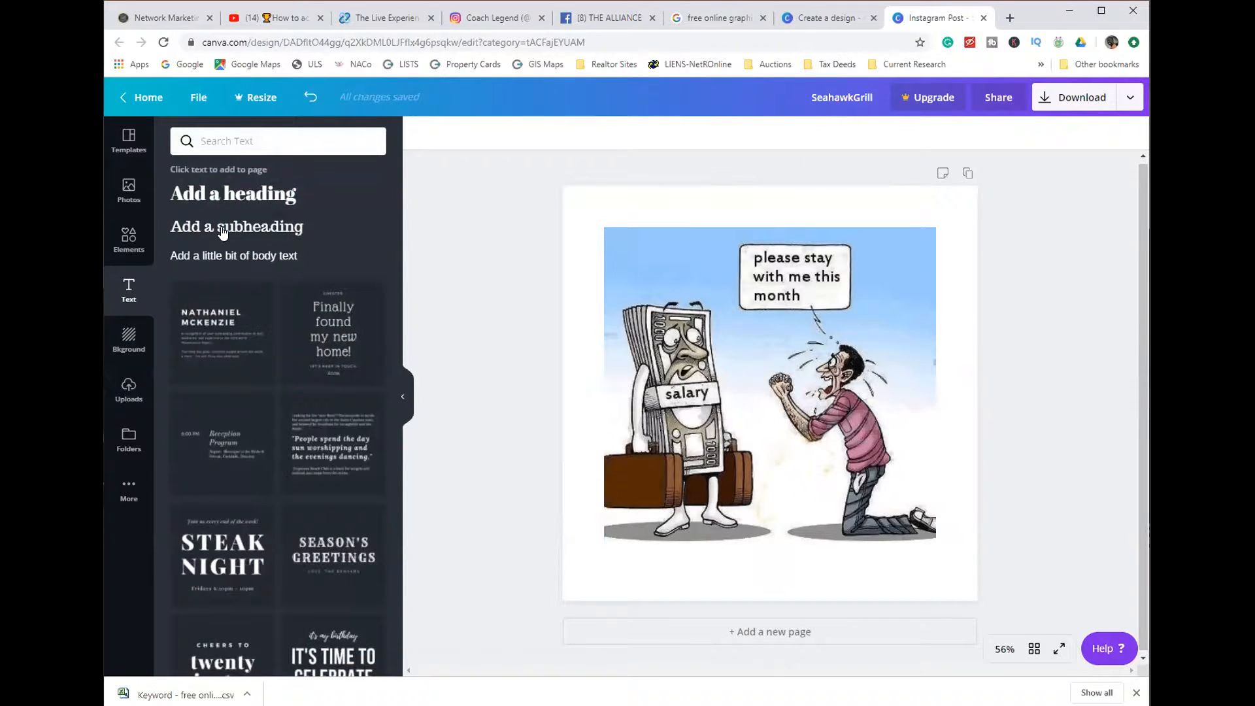
{"action": "left_click", "coordinate": [232, 194]}
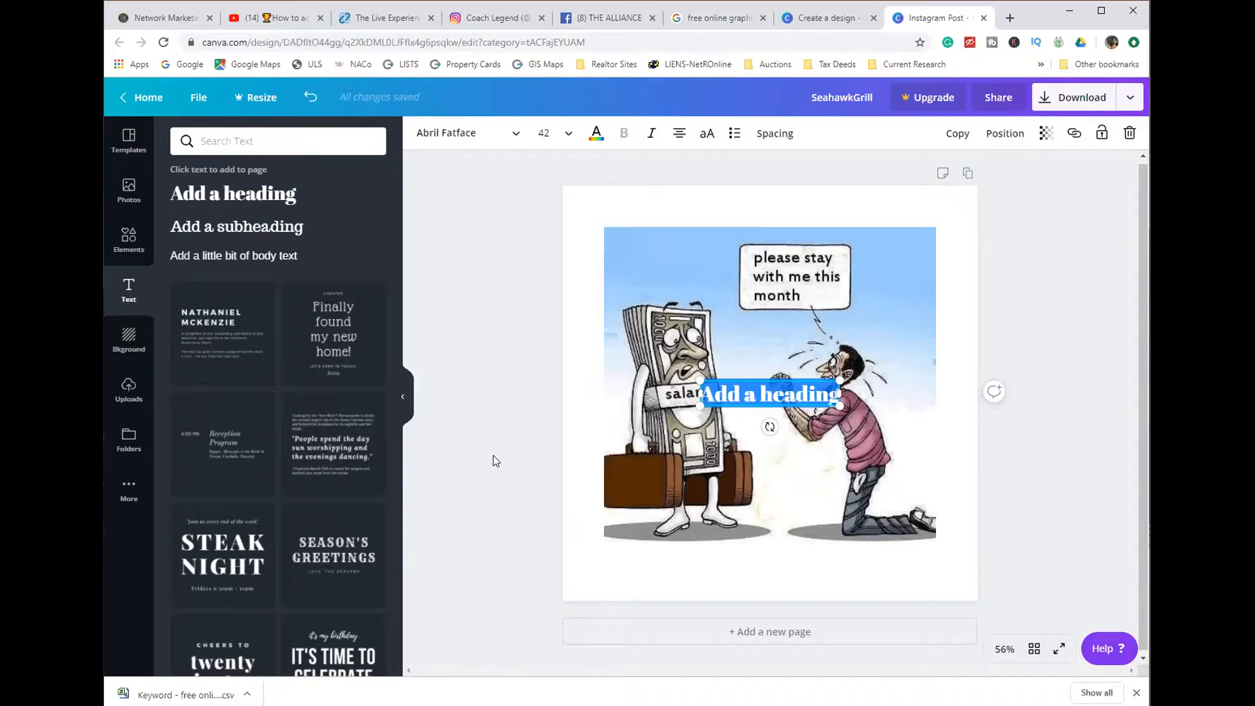
{"action": "type", "text": "Pay"}
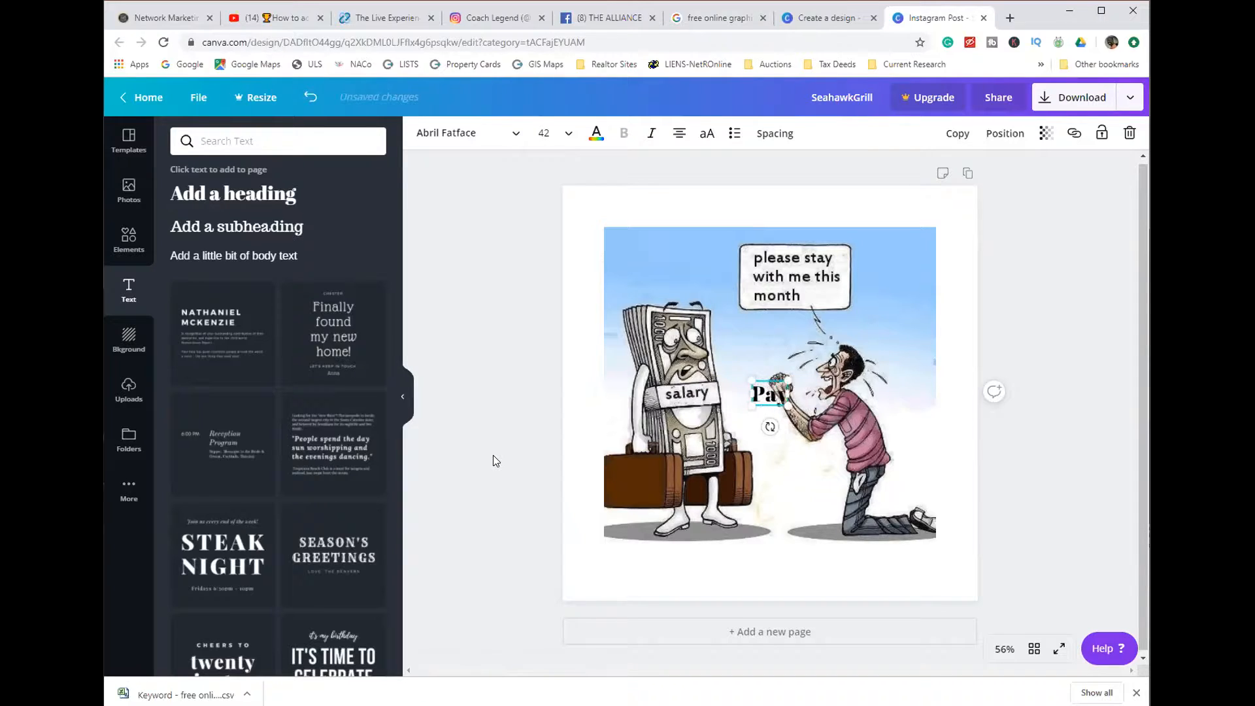
{"action": "type", "text": "chec"}
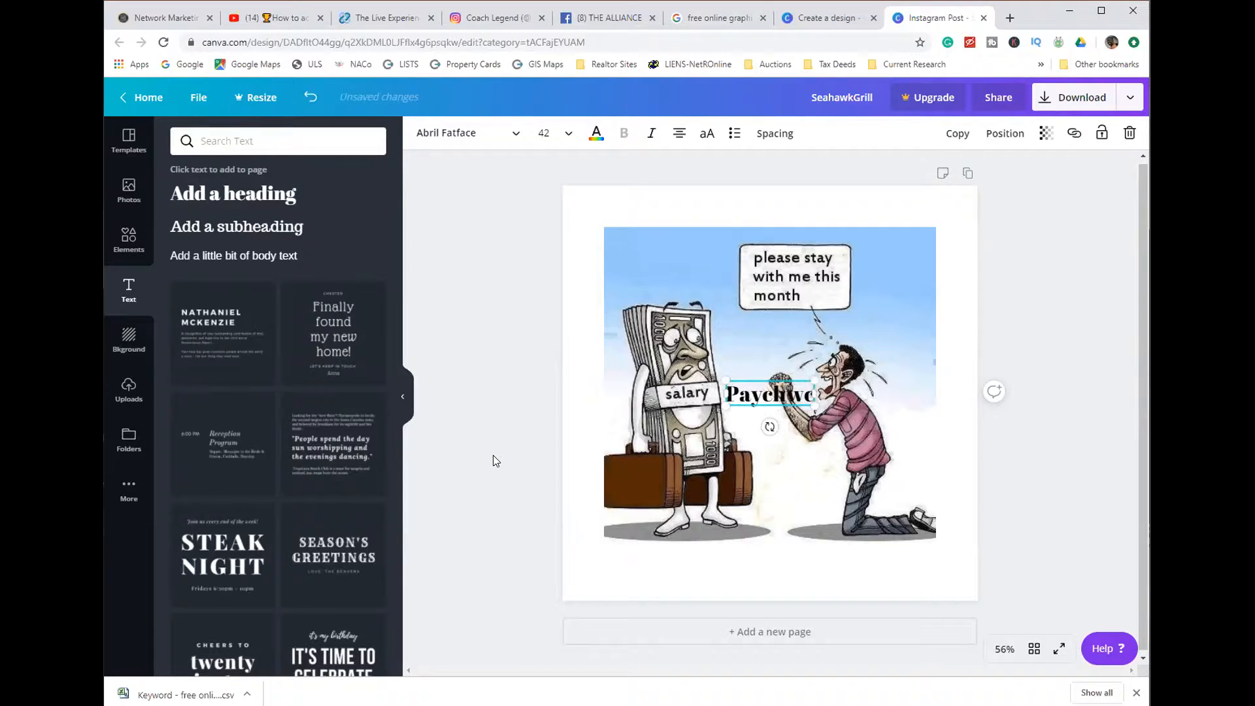
{"action": "type", "text": "k"}
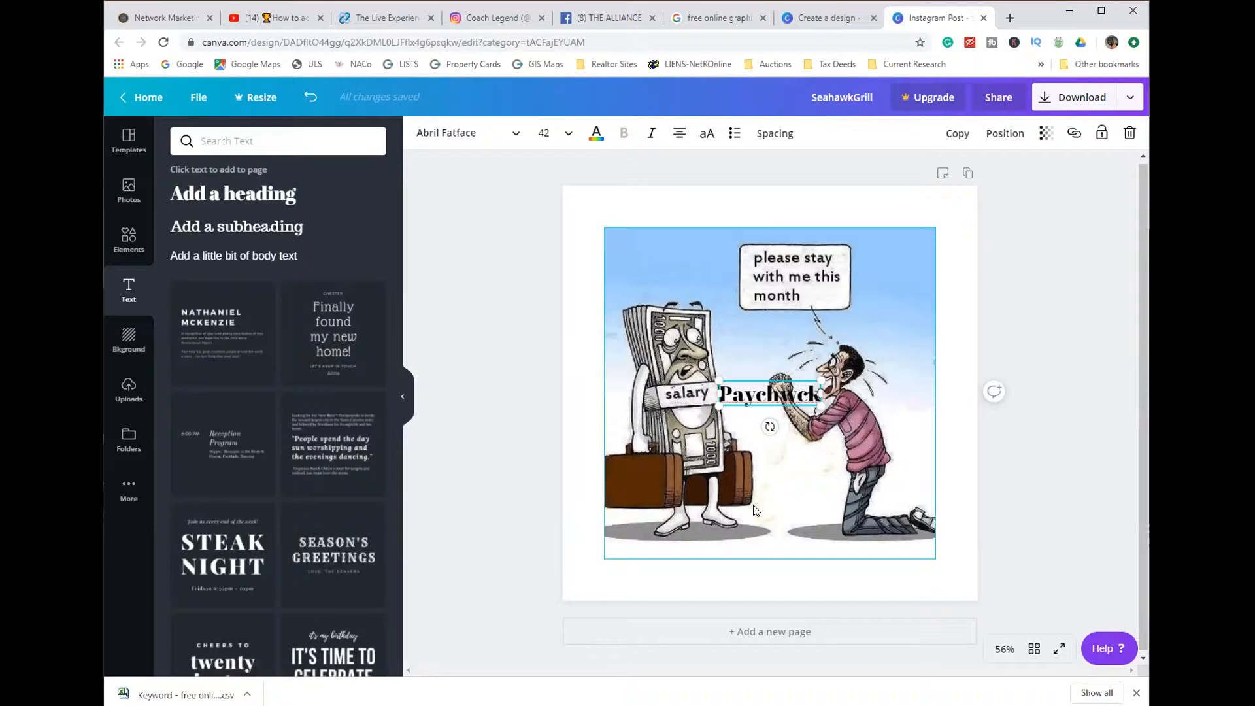
{"action": "left_click_drag", "start_coordinate": [737, 394], "coordinate": [620, 189]}
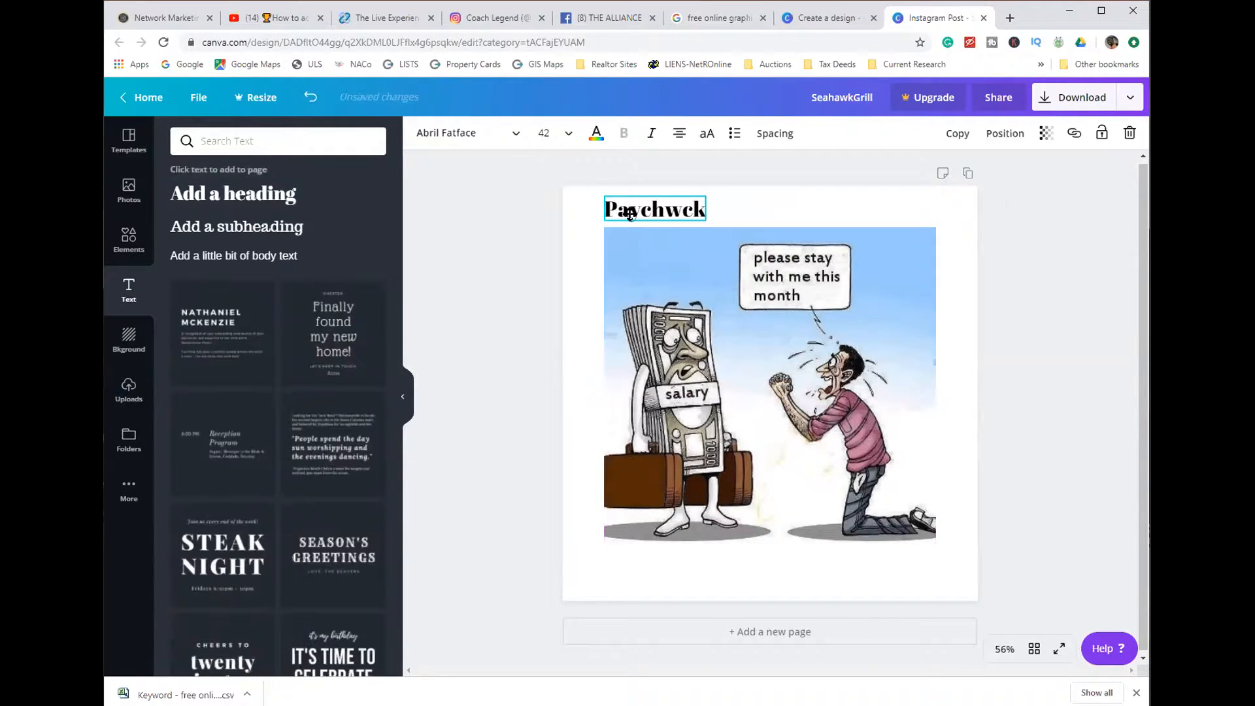
{"action": "double_click", "coordinate": [665, 208]}
{"action": "left_click", "coordinate": [664, 208]}
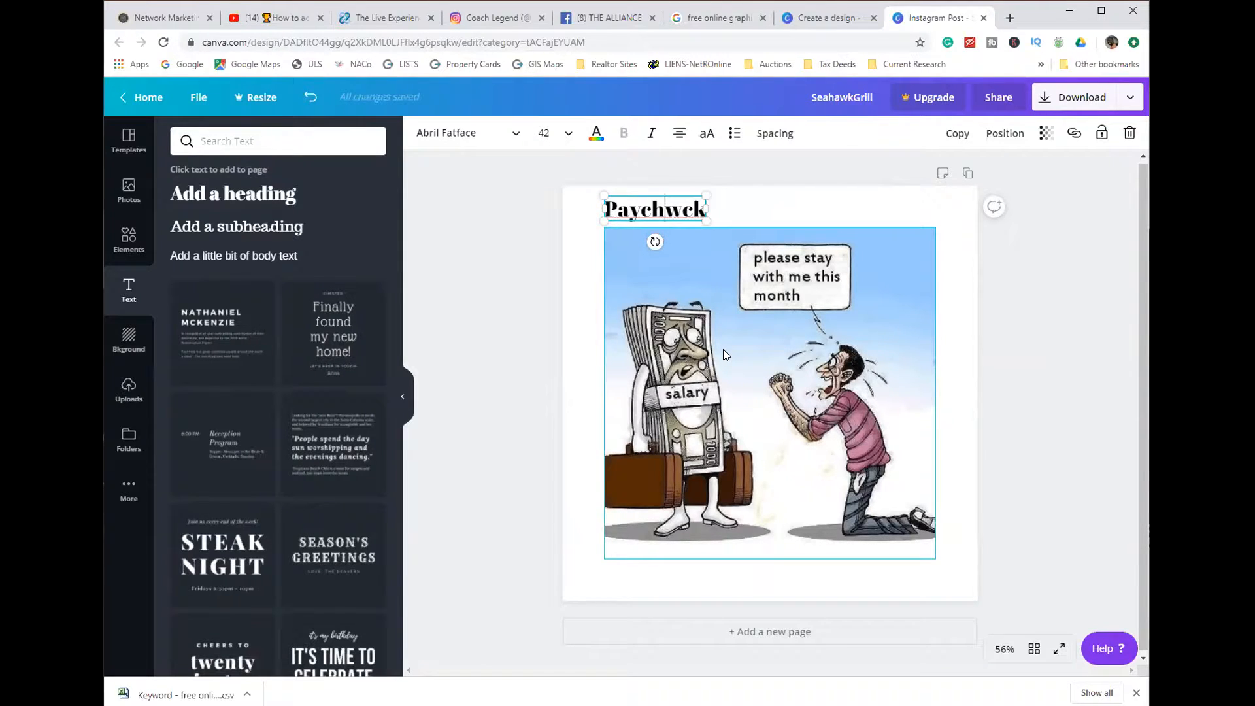
{"action": "key", "text": "Delete"}
{"action": "type", "text": "e"}
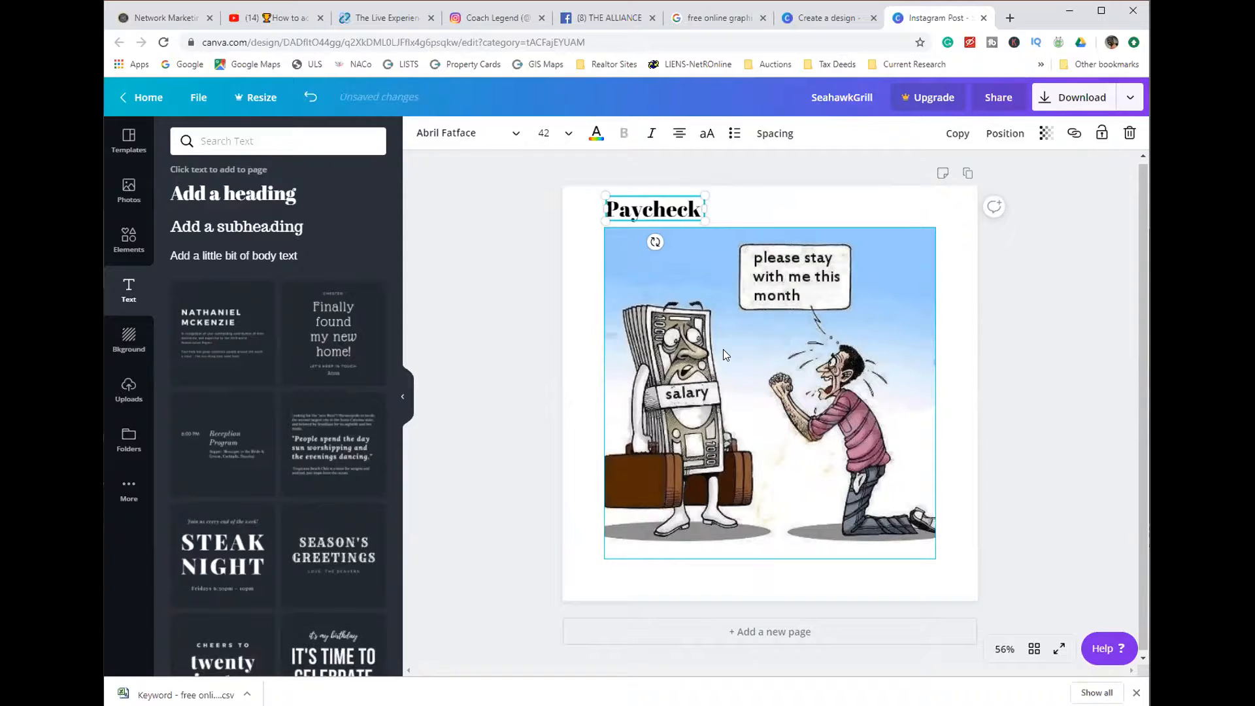
- Extend the heading to read "Paycheck Left Before The Month Ended/" and shift it slightly up and right against the page's upper edge
{"action": "key", "text": "Return"}
{"action": "type", "text": "Le"}
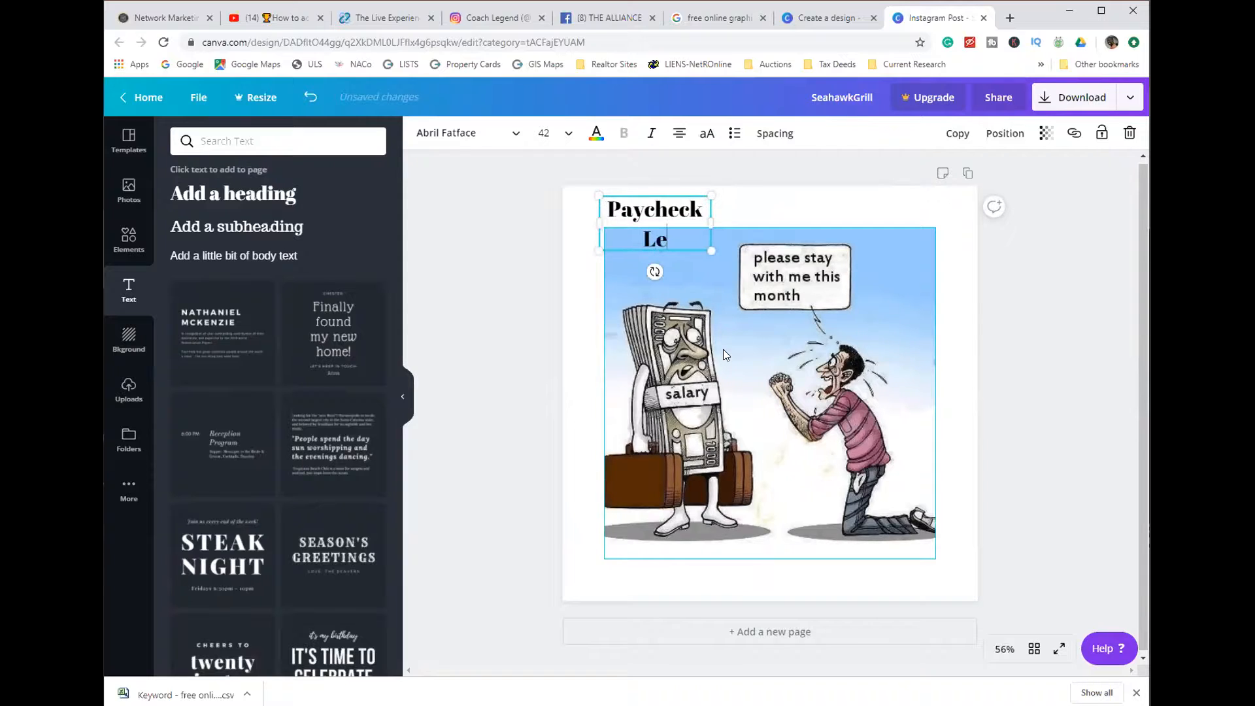
{"action": "type", "text": "ft"}
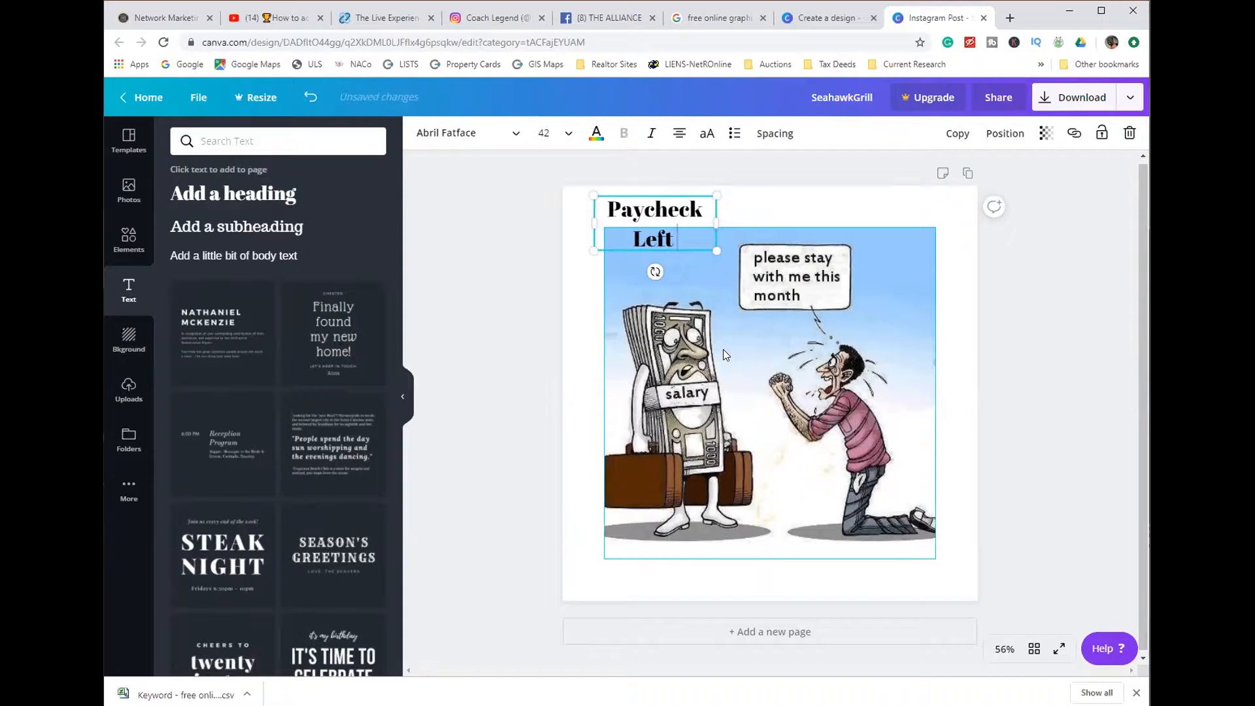
{"action": "type", "text": " Be"}
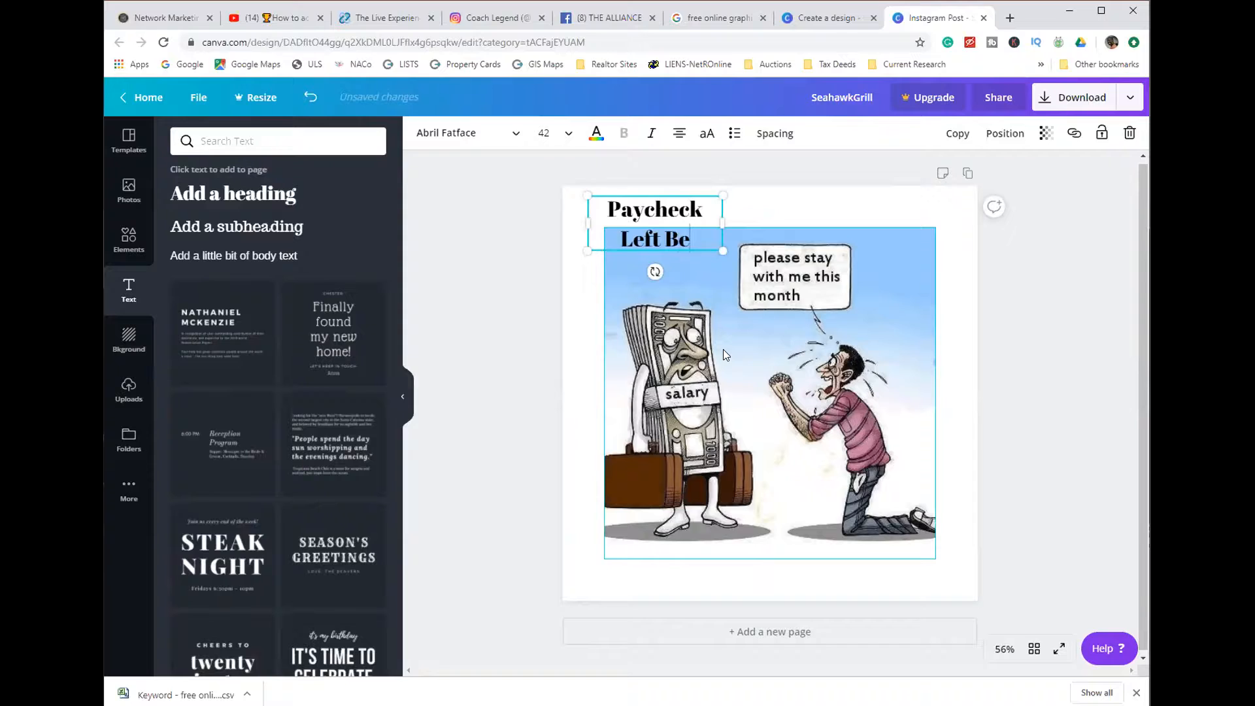
{"action": "type", "text": "fore The "}
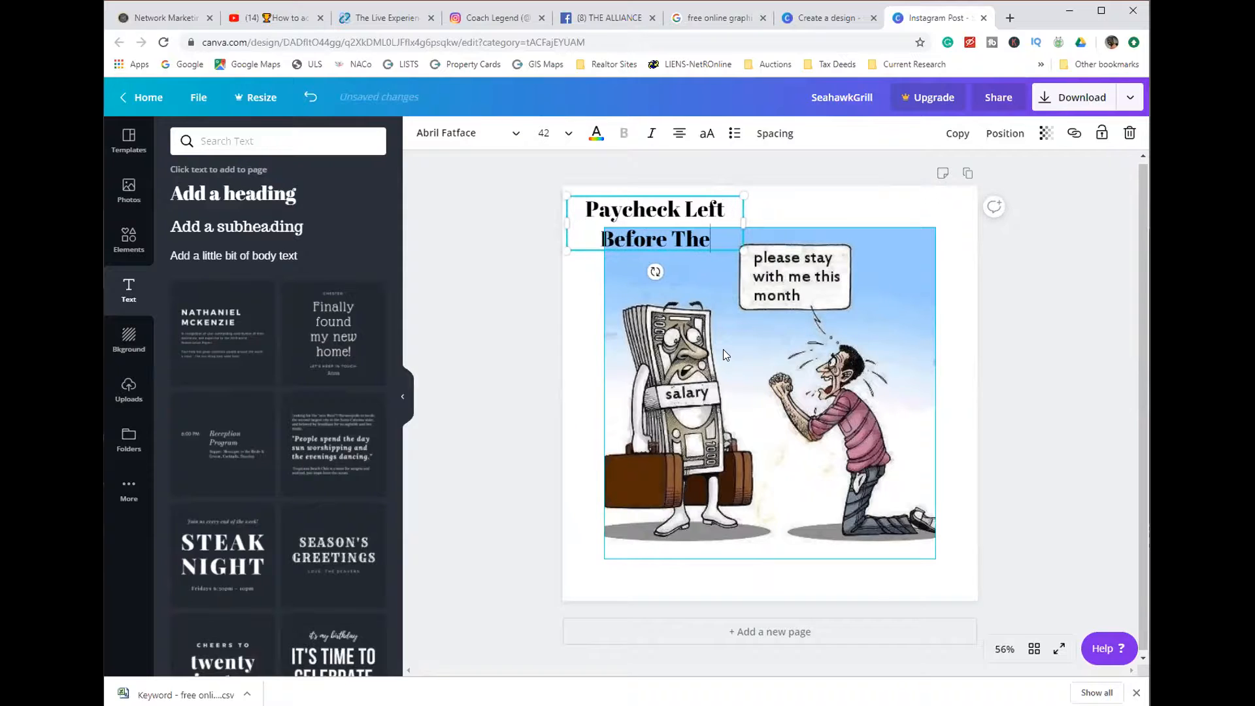
{"action": "type", "text": "Mom"}
{"action": "key", "text": "BackSpace"}
{"action": "type", "text": "nt"}
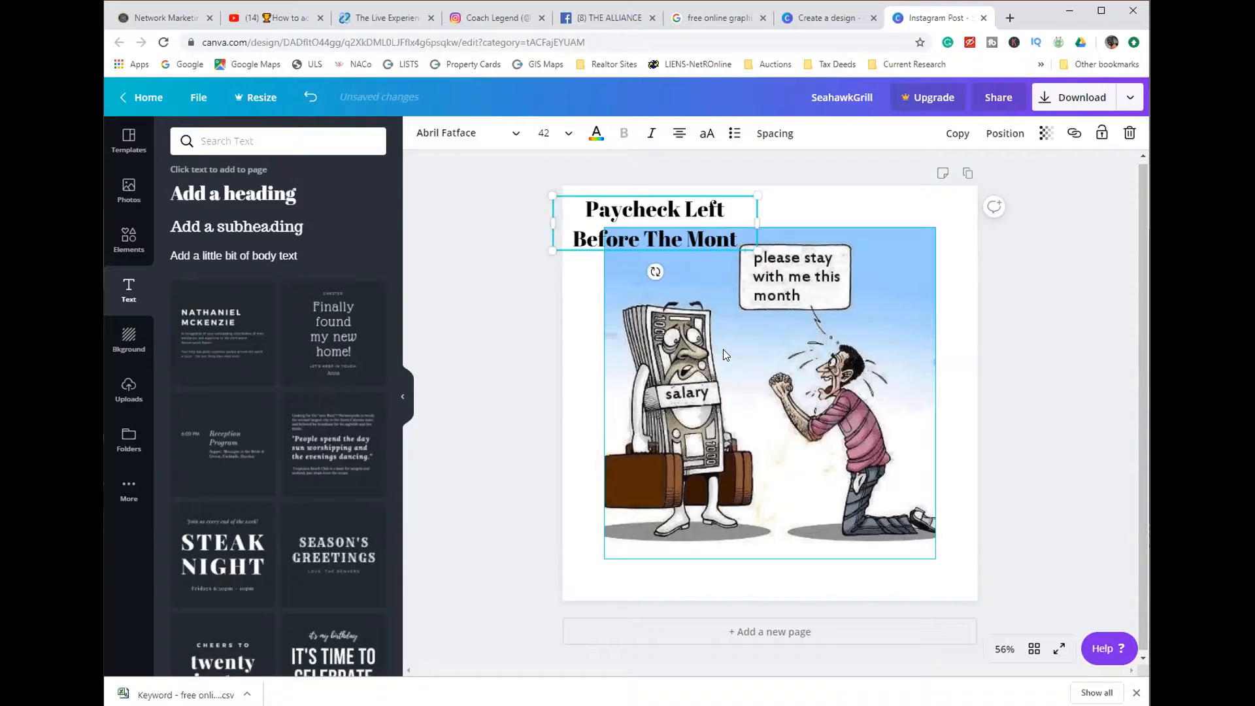
{"action": "type", "text": "h E"}
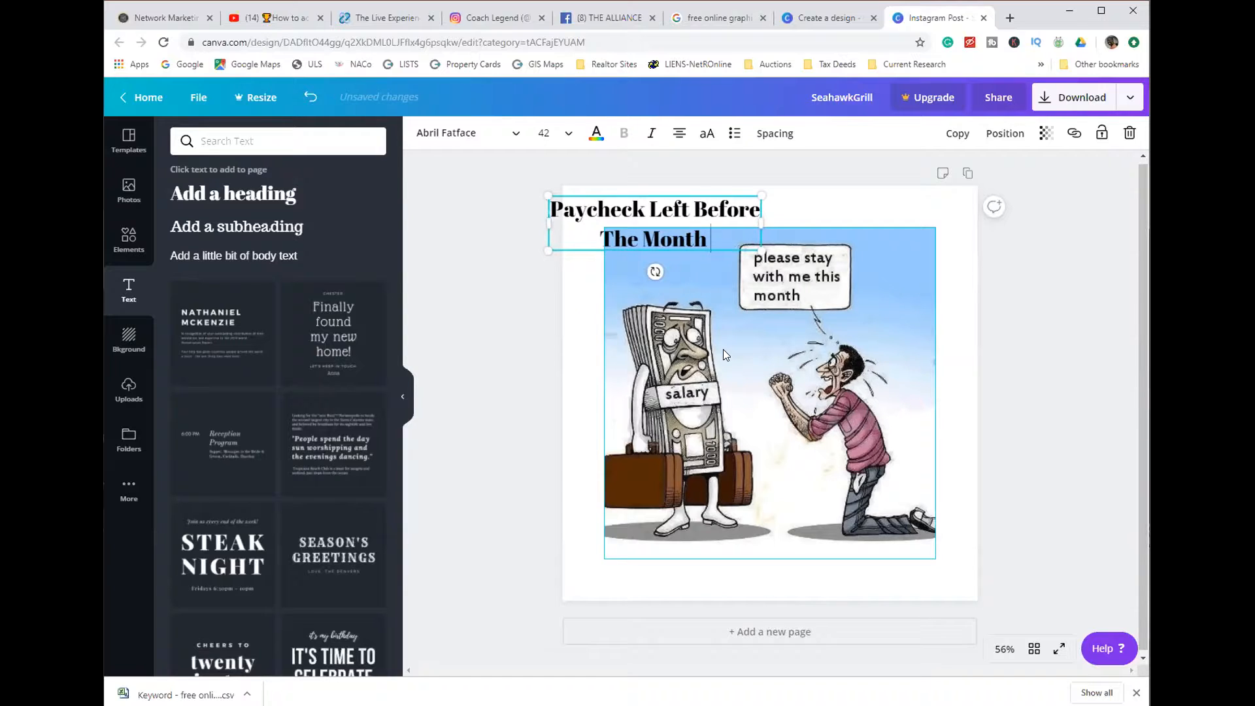
{"action": "type", "text": "nded/"}
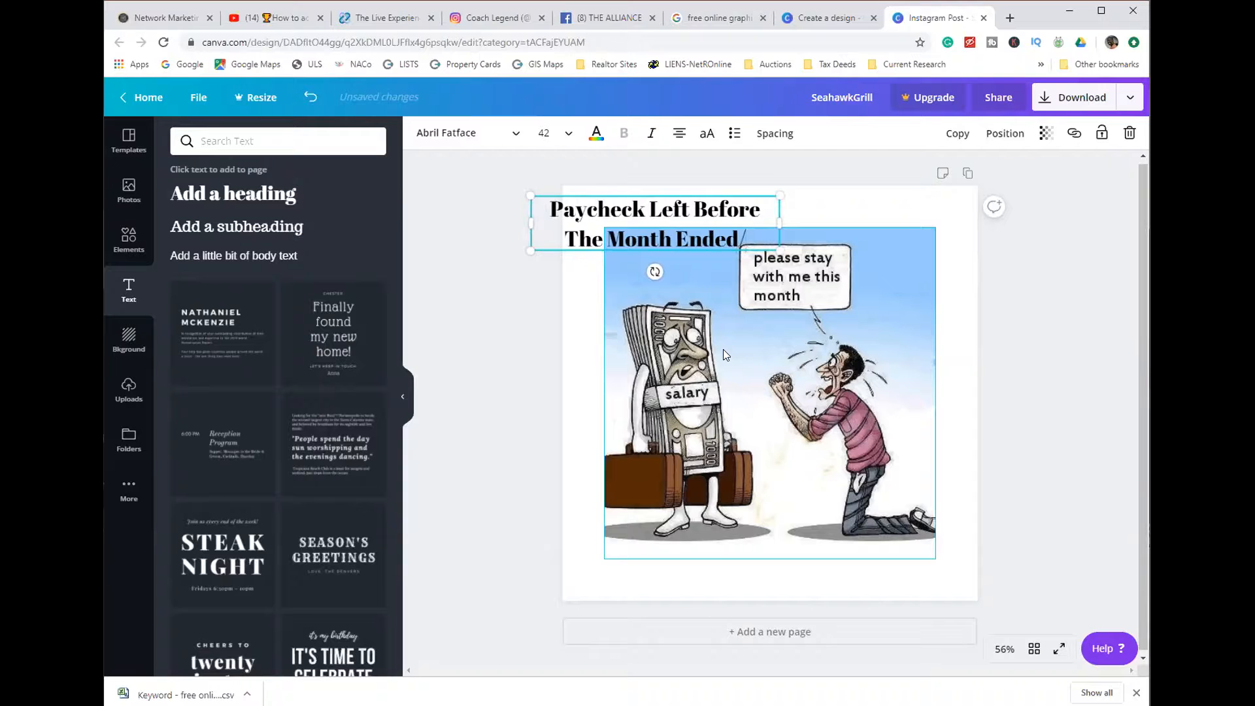
{"action": "left_click", "coordinate": [510, 403]}
{"action": "left_click", "coordinate": [679, 204]}
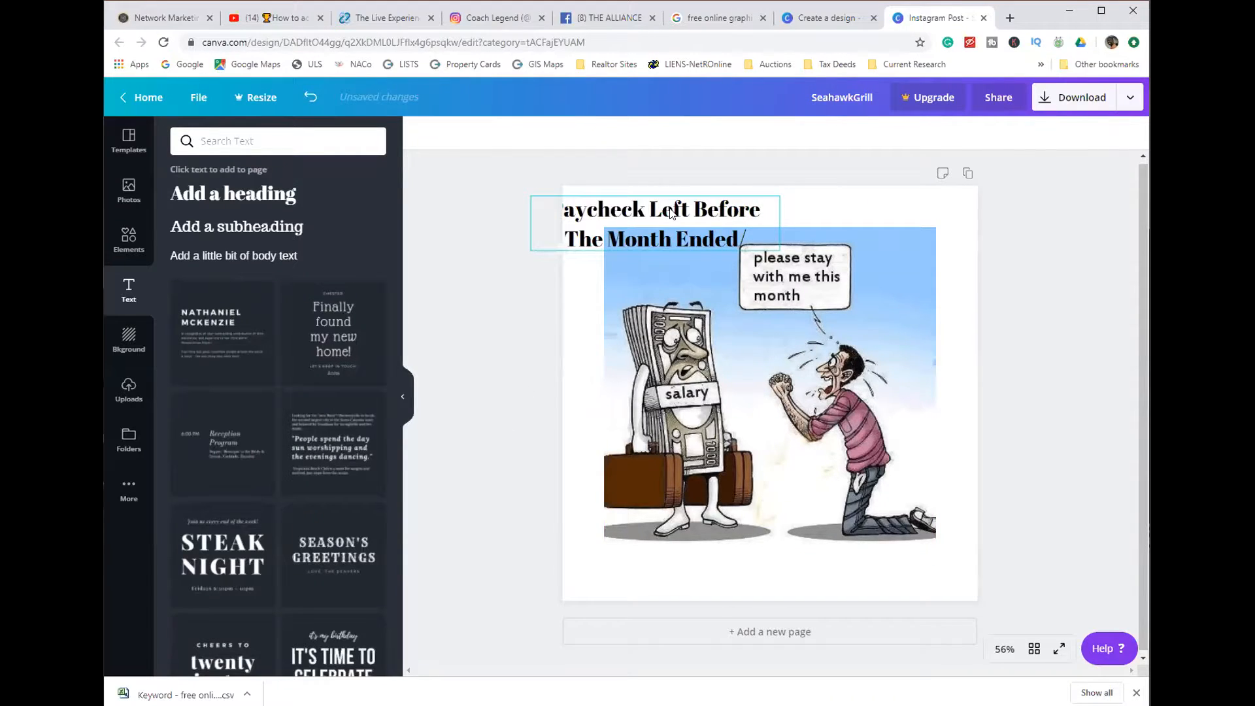
{"action": "left_click_drag", "start_coordinate": [679, 204], "coordinate": [694, 193]}
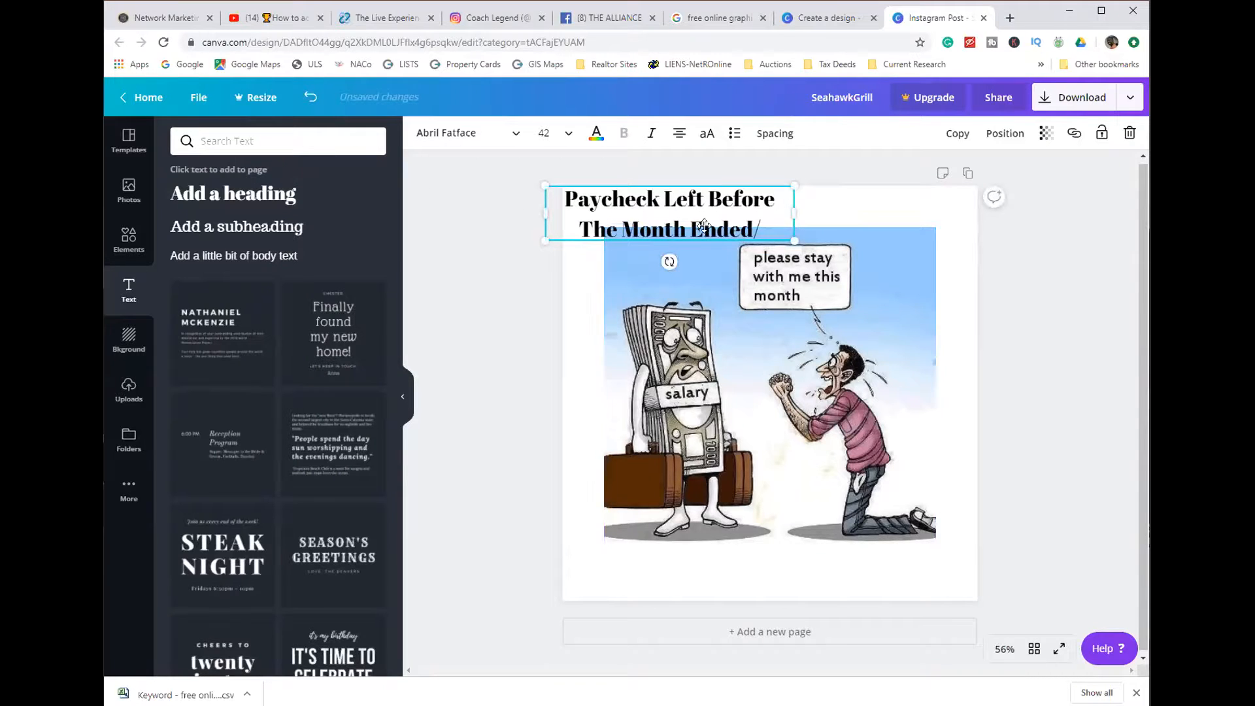
- Fit the heading on one centred line above the cartoon, remove its trailing slash, and narrow its box to about 1,056 wide
{"action": "left_click_drag", "start_coordinate": [791, 208], "coordinate": [904, 209]}
{"action": "left_click_drag", "start_coordinate": [720, 207], "coordinate": [818, 216]}
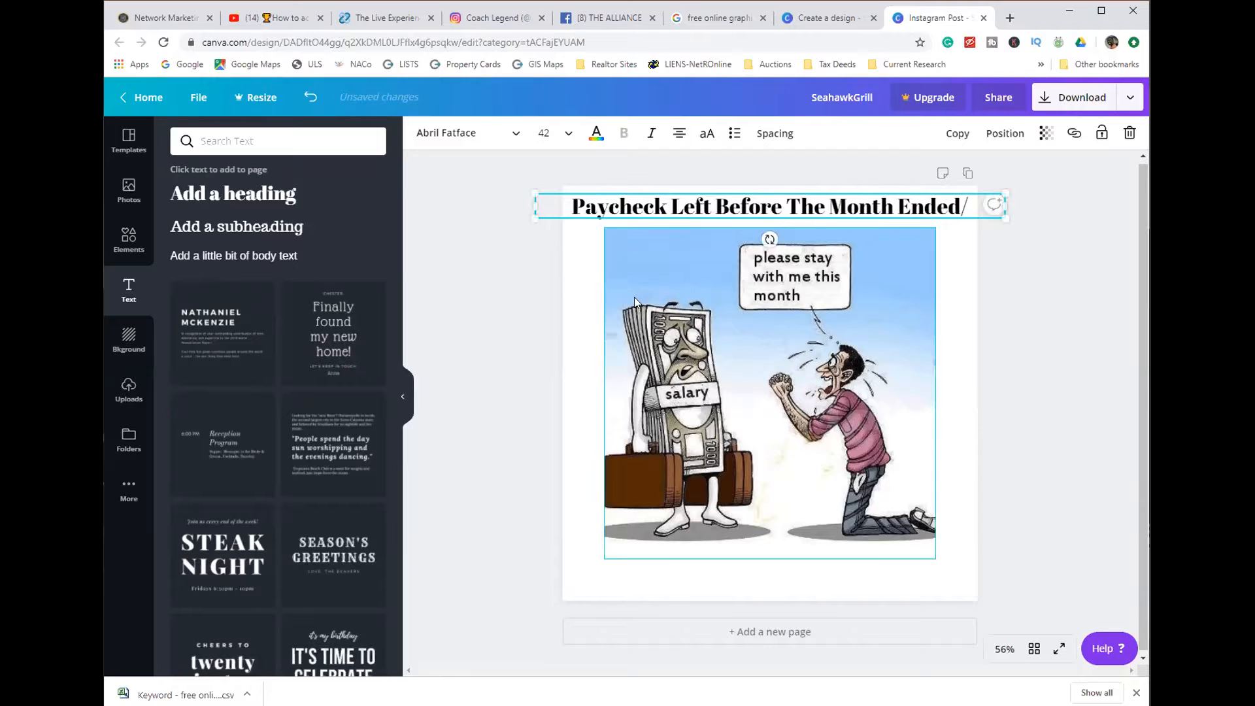
{"action": "double_click", "coordinate": [963, 207]}
{"action": "key", "text": "BackSpace"}
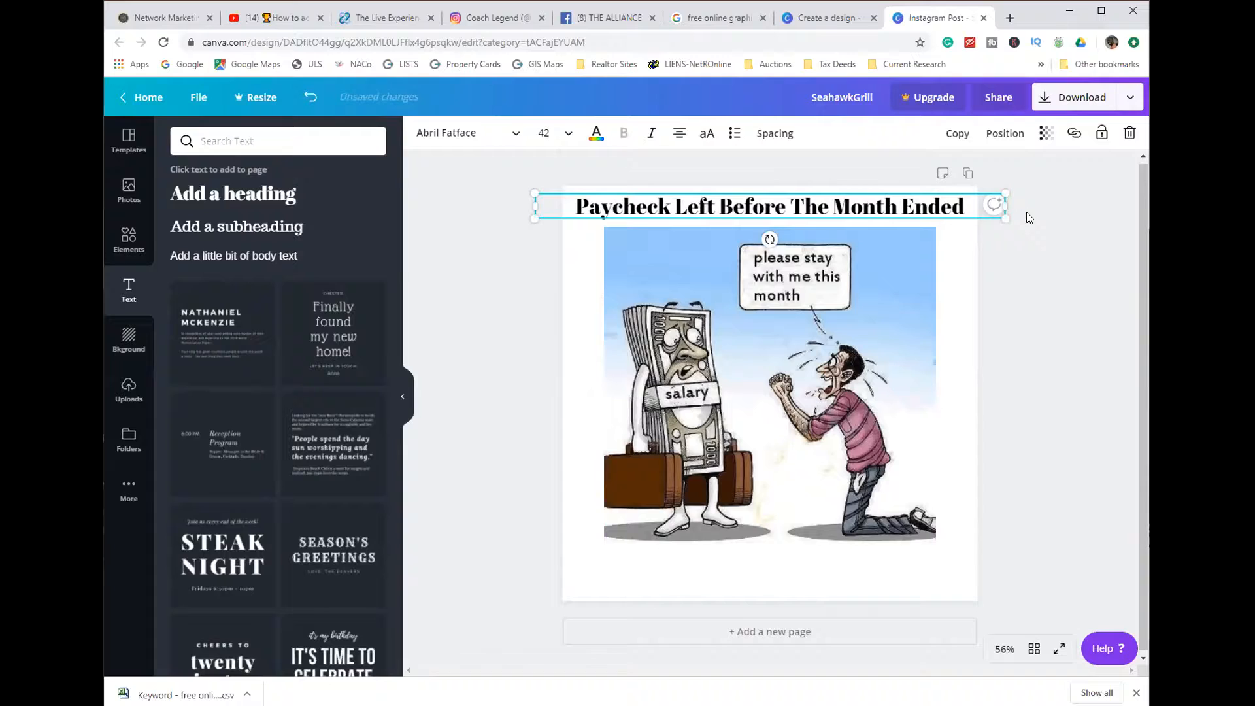
{"action": "left_click_drag", "start_coordinate": [1003, 206], "coordinate": [970, 207]}
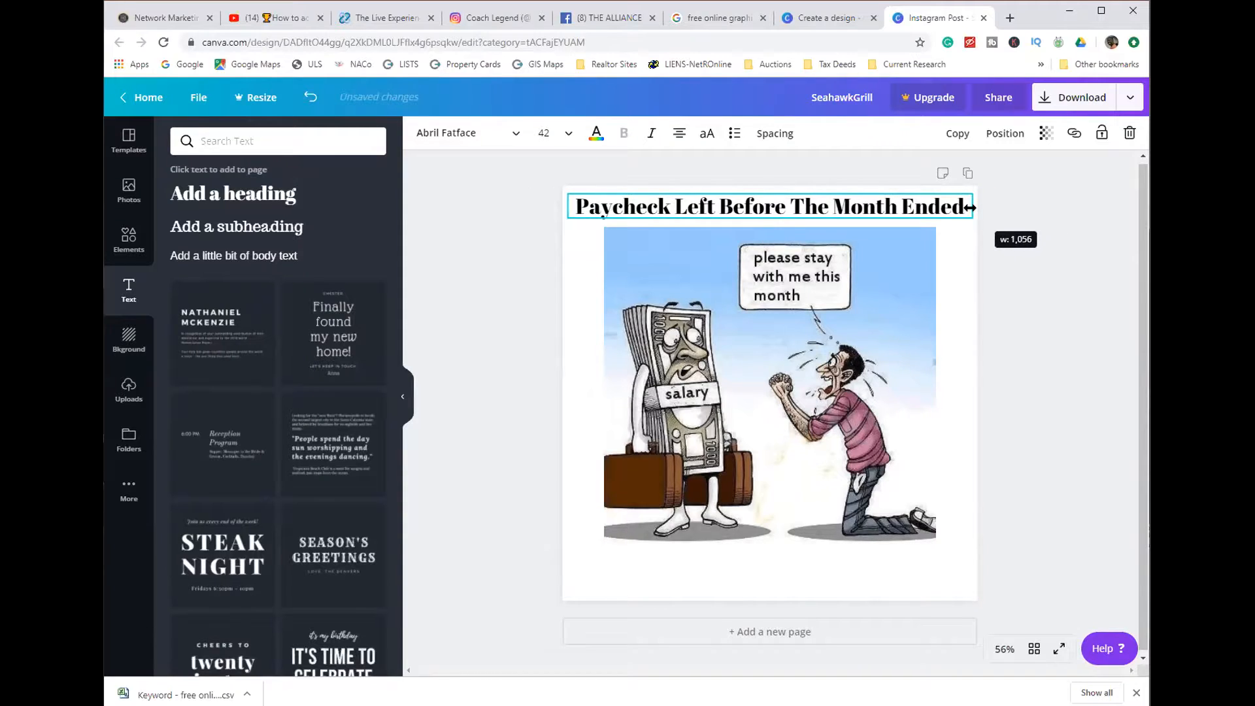
{"action": "left_click", "coordinate": [1049, 312]}
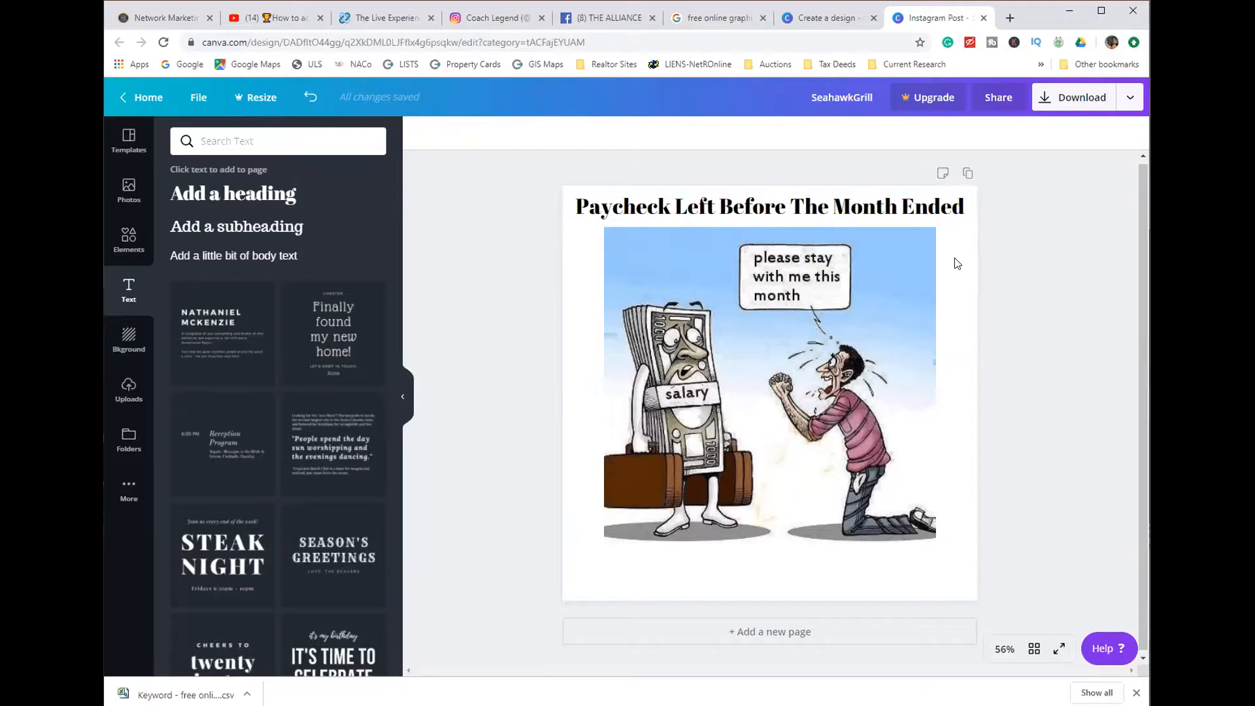
- Insert "Does Your" at the start of the heading, before "Paycheck"
{"action": "double_click", "coordinate": [641, 211]}
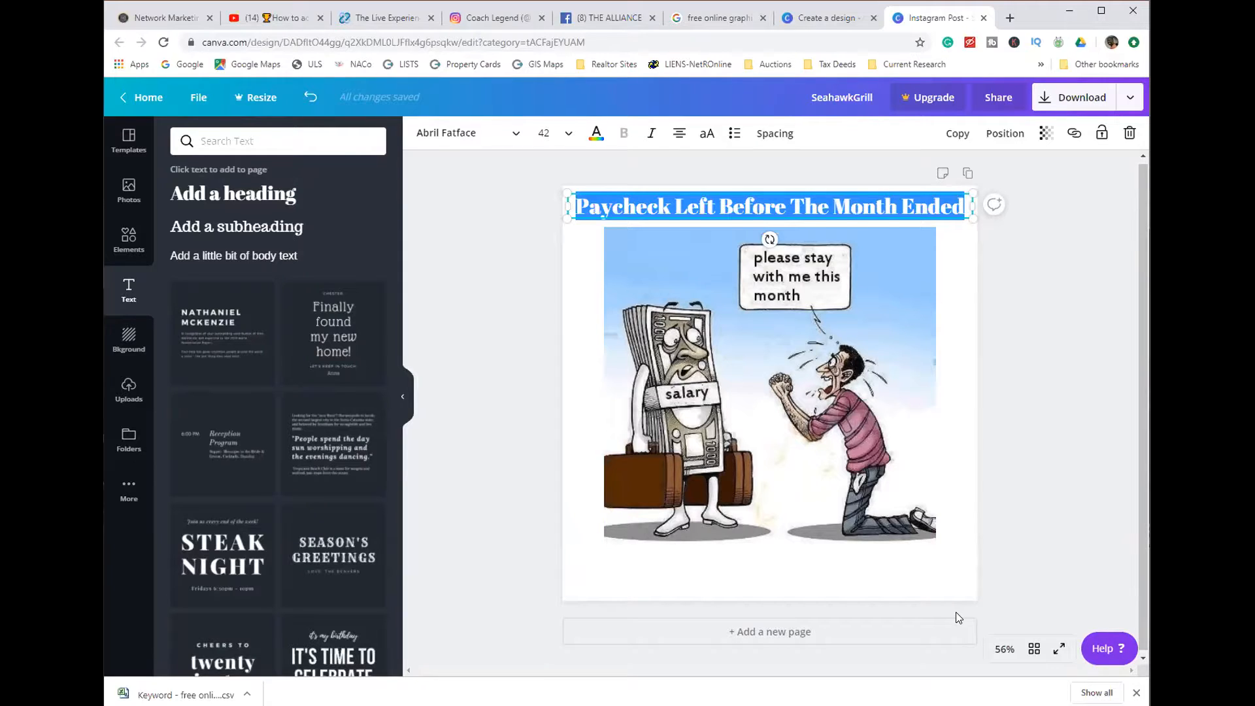
{"action": "key", "text": "Left"}
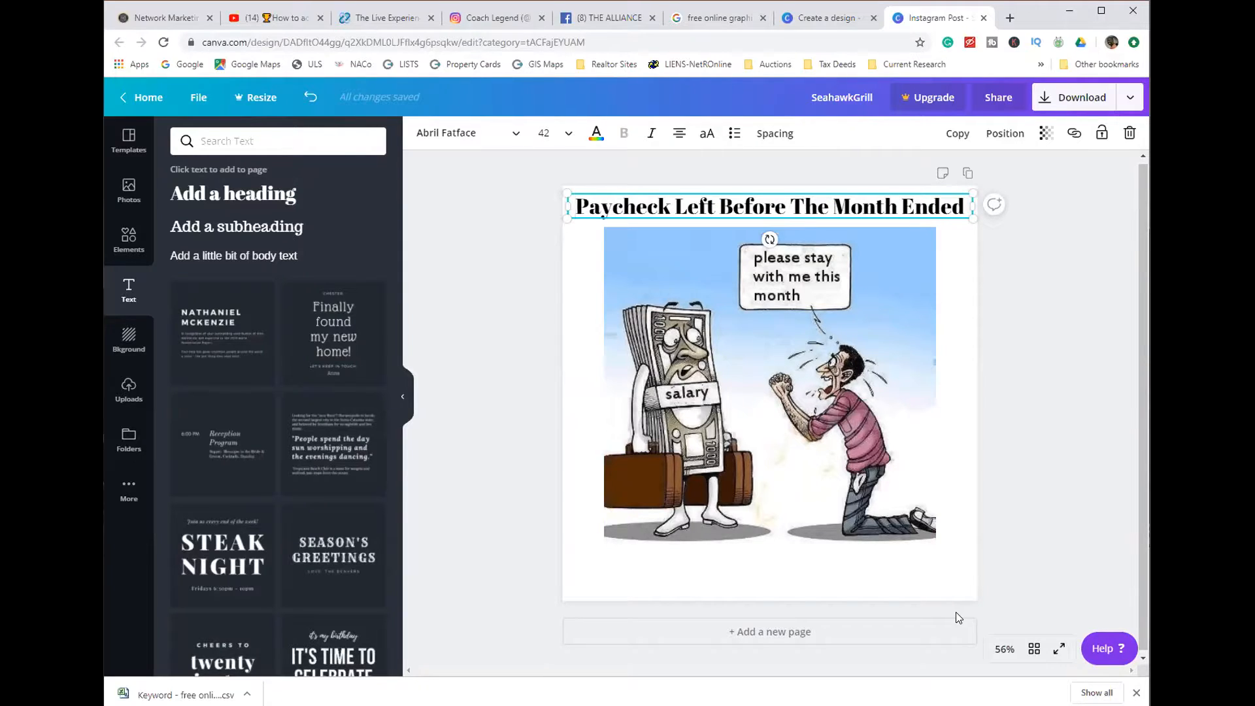
{"action": "type", "text": "Doe"}
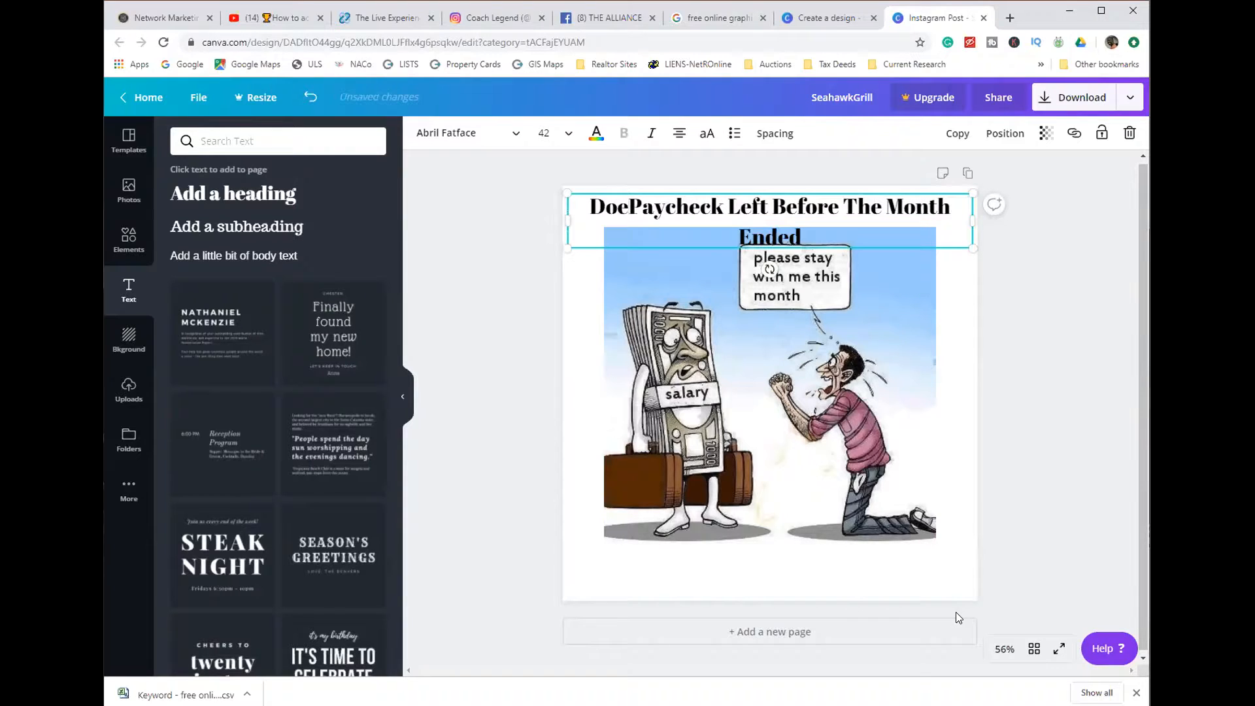
{"action": "type", "text": "s "}
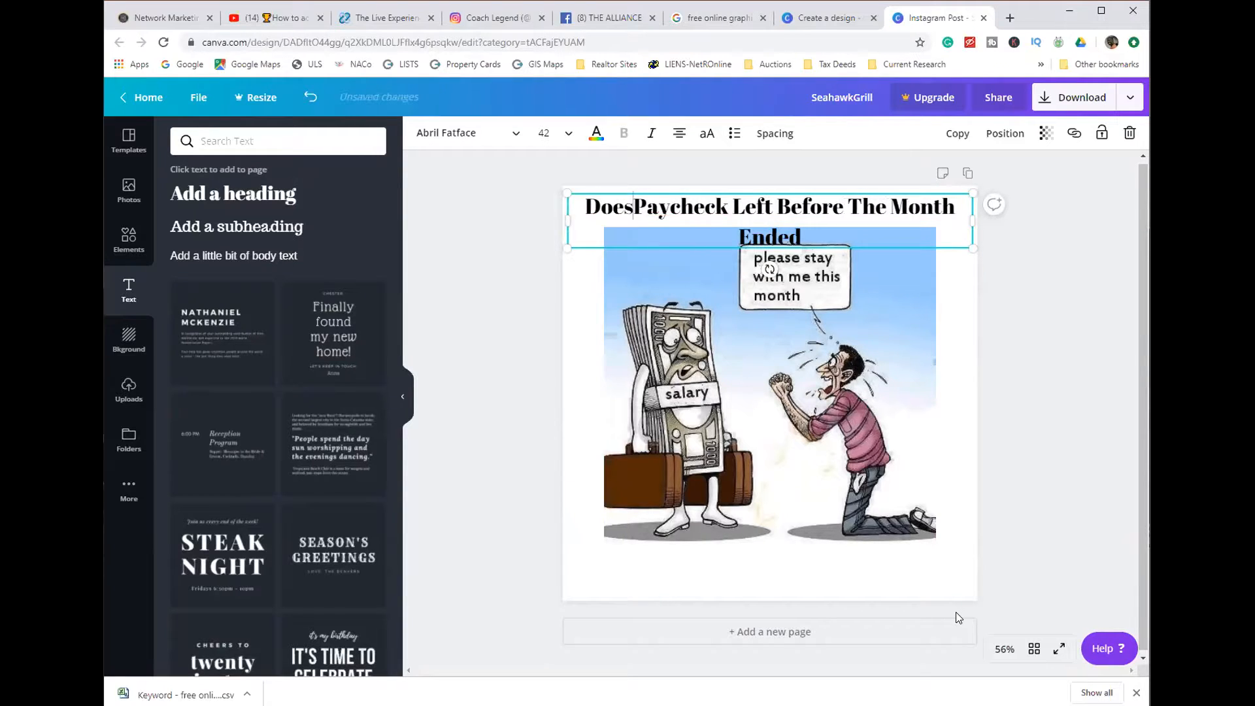
{"action": "type", "text": "Your"}
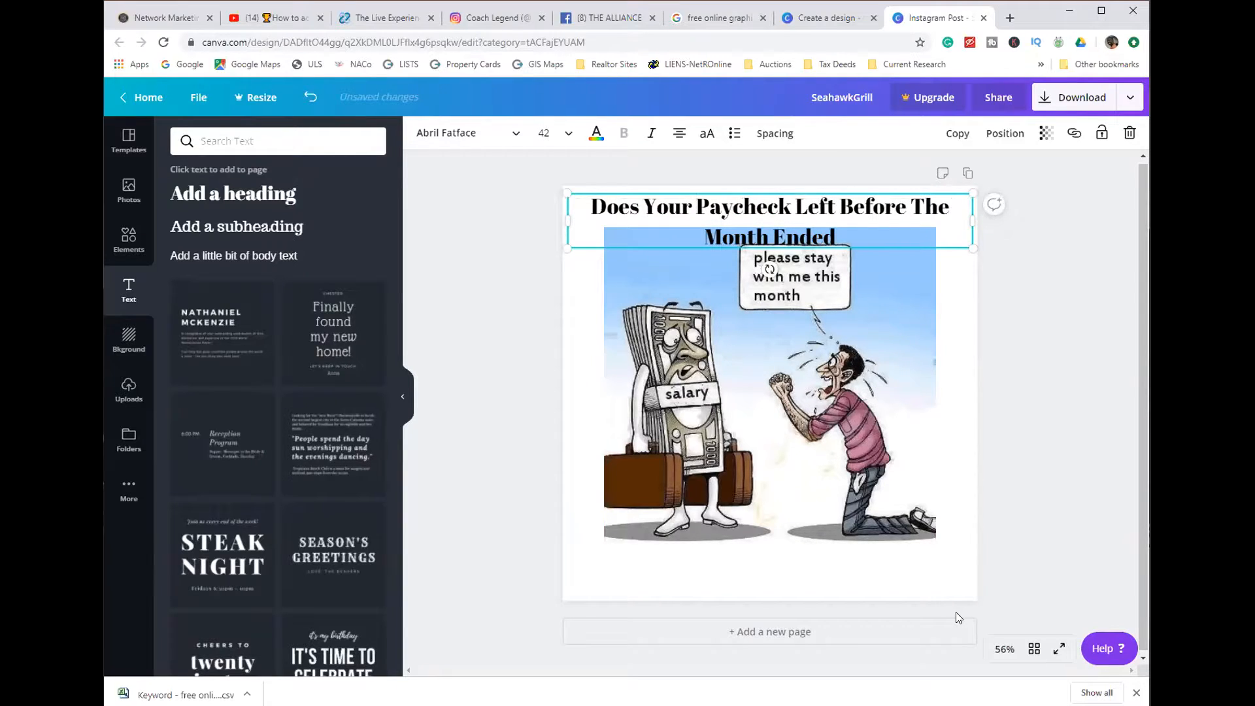
- Change the word "Left" in the heading to "Leave"
{"action": "key", "text": "Right"}
{"action": "key", "text": "Right"}
{"action": "key", "text": "Right"}
{"action": "key", "text": "Right"}
{"action": "key", "text": "Right"}
{"action": "key", "text": "Right"}
{"action": "key", "text": "Right"}
{"action": "key", "text": "Right"}
{"action": "key", "text": "Right"}
{"action": "key", "text": "Right"}
{"action": "key", "text": "Right"}
{"action": "type", "text": "ave"}
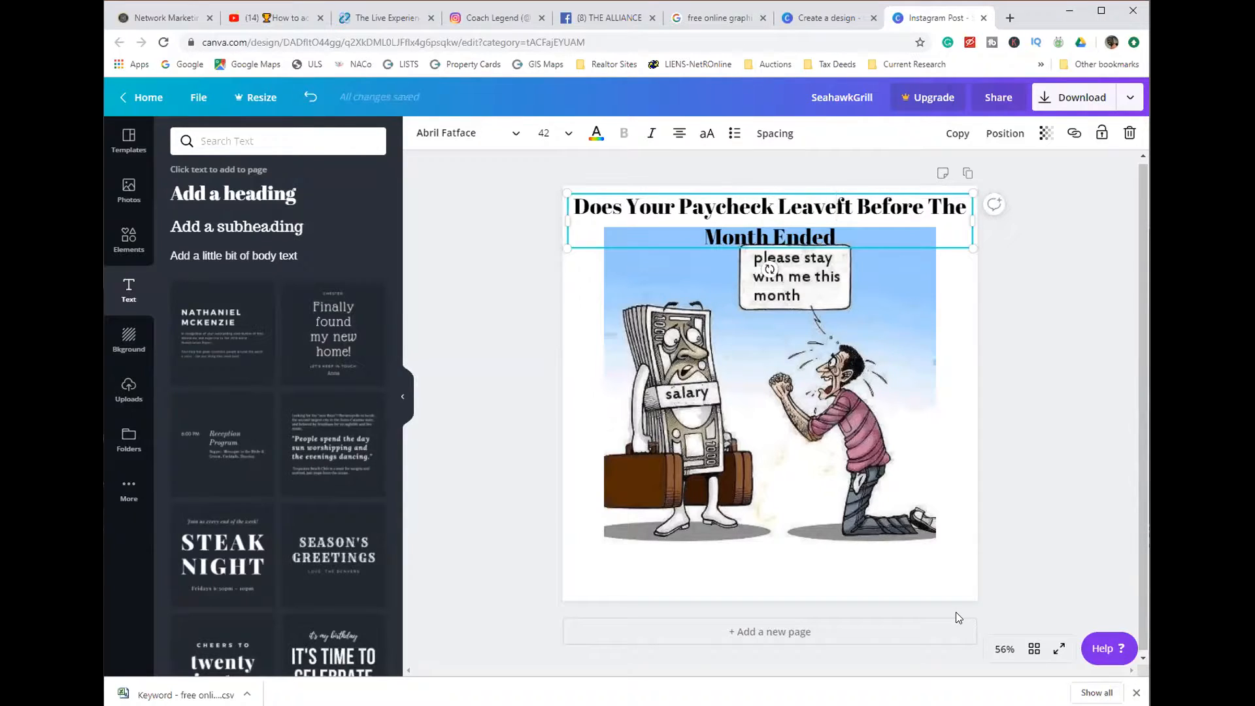
{"action": "key", "text": "Delete"}
{"action": "key", "text": "Delete"}
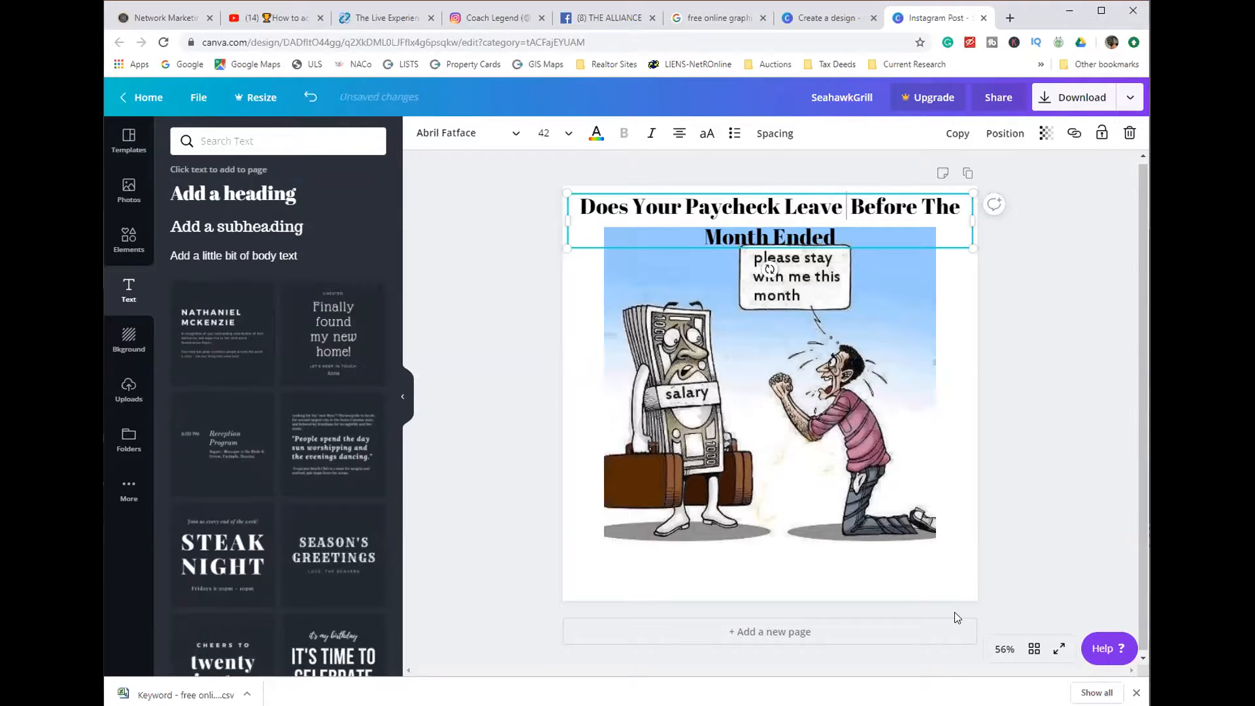
{"action": "key", "text": "Delete"}
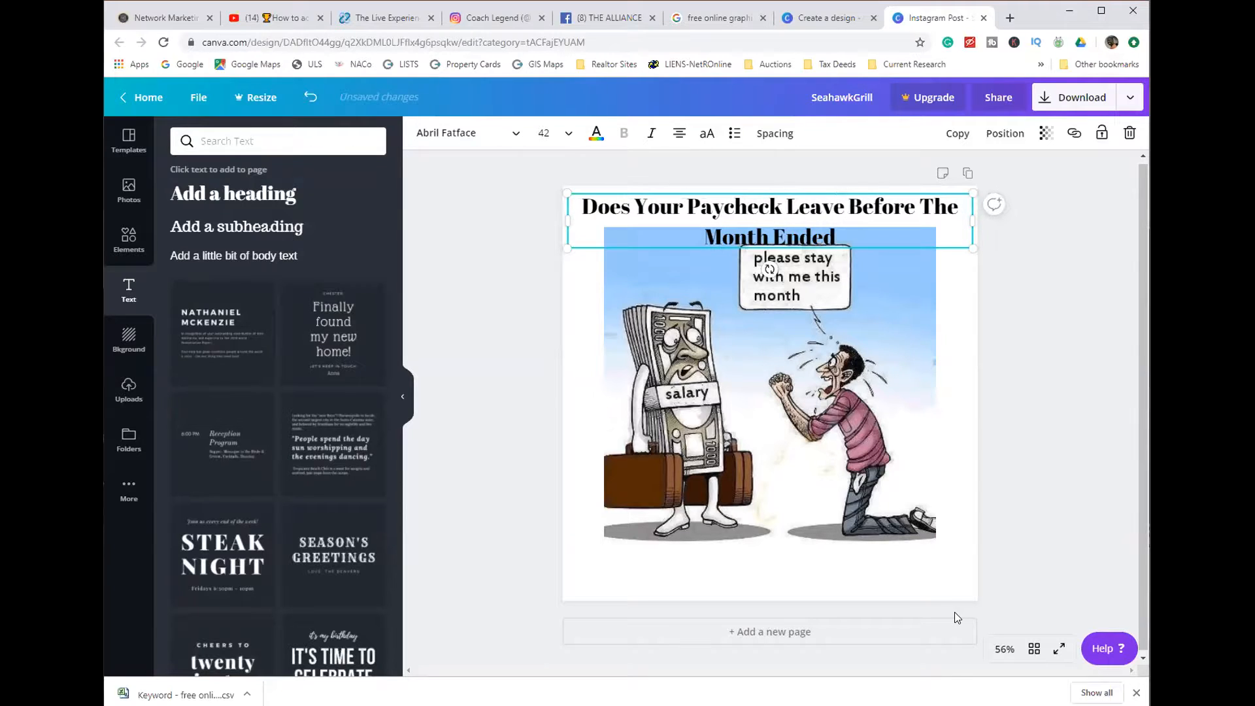
- Delete the words "Does Your" from the start of the heading
{"action": "key", "text": "Right"}
{"action": "key", "text": "Right"}
{"action": "key", "text": "Right"}
{"action": "key", "text": "Right"}
{"action": "key", "text": "Right"}
{"action": "key", "text": "Right"}
{"action": "key", "text": "Right"}
{"action": "key", "text": "Right"}
{"action": "key", "text": "Left"}
{"action": "key", "text": "Right"}
{"action": "key", "text": "Right"}
{"action": "key", "text": "Left"}
{"action": "key", "text": "Left"}
{"action": "key", "text": "Left"}
{"action": "key", "text": "Left"}
{"action": "key", "text": "Left"}
{"action": "key", "text": "Left"}
{"action": "key", "text": "Left"}
{"action": "key", "text": "Left"}
{"action": "key", "text": "Left"}
{"action": "key", "text": "Left"}
{"action": "key", "text": "Left"}
{"action": "key", "text": "Left"}
{"action": "key", "text": "Left"}
{"action": "key", "text": "Left"}
{"action": "key", "text": "Left"}
{"action": "key", "text": "Left"}
{"action": "key", "text": "Left"}
{"action": "key", "text": "Left"}
{"action": "key", "text": "Left"}
{"action": "key", "text": "Right"}
{"action": "key", "text": "Left"}
{"action": "key", "text": "Delete"}
{"action": "key", "text": "Delete"}
{"action": "key", "text": "Delete"}
{"action": "key", "text": "Delete"}
{"action": "key", "text": "Delete"}
{"action": "key", "text": "Delete"}
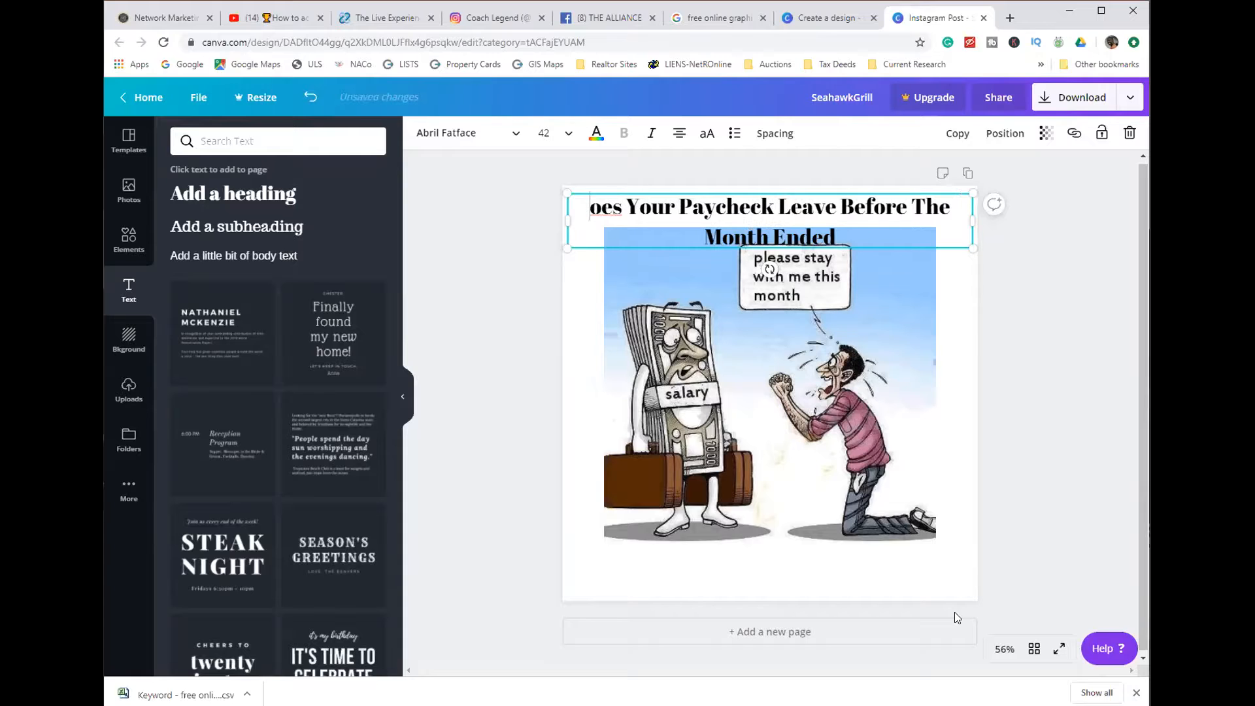
{"action": "key", "text": "Delete"}
{"action": "key", "text": "Delete"}
{"action": "key", "text": "Delete"}
{"action": "key", "text": "Delete"}
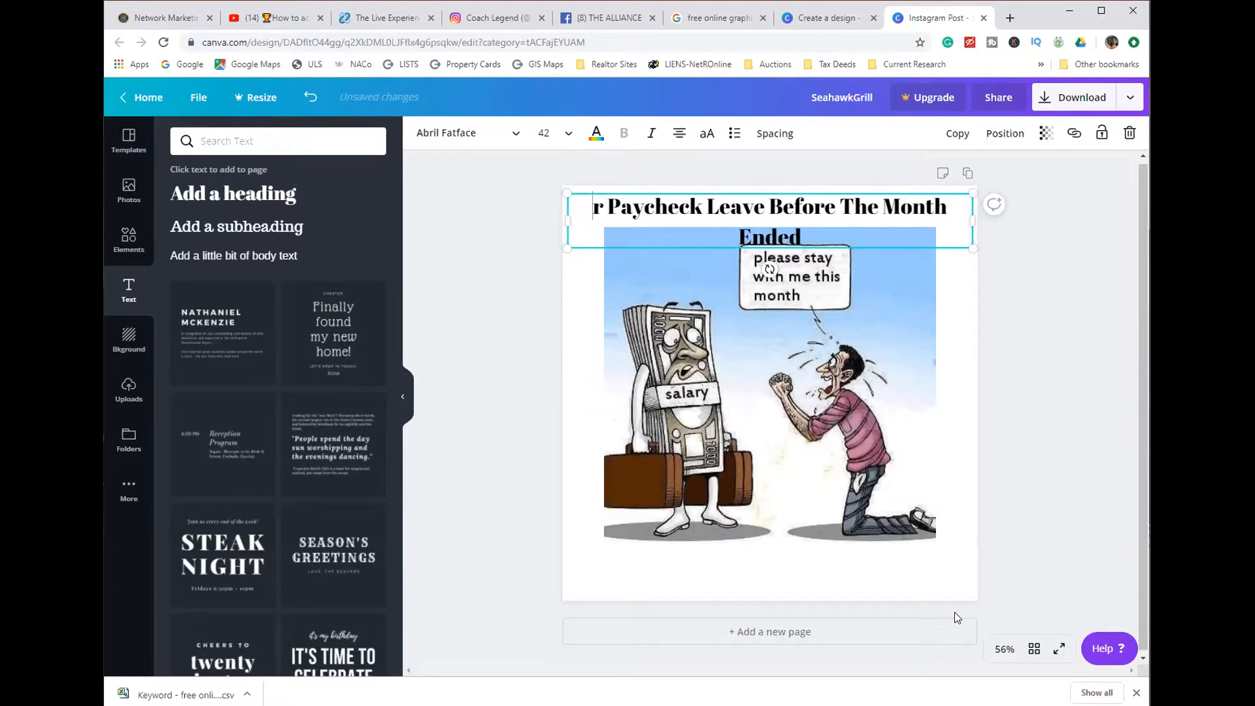
- Replace the heading's wording after "Paycheck" with "Relationship Issues" and deselect the heading
{"action": "key", "text": "Right"}
{"action": "key", "text": "Right"}
{"action": "key", "text": "Right"}
{"action": "key", "text": "Right"}
{"action": "key", "text": "Right"}
{"action": "key", "text": "Right"}
{"action": "key", "text": "Right"}
{"action": "key", "text": "Right"}
{"action": "key", "text": "Right"}
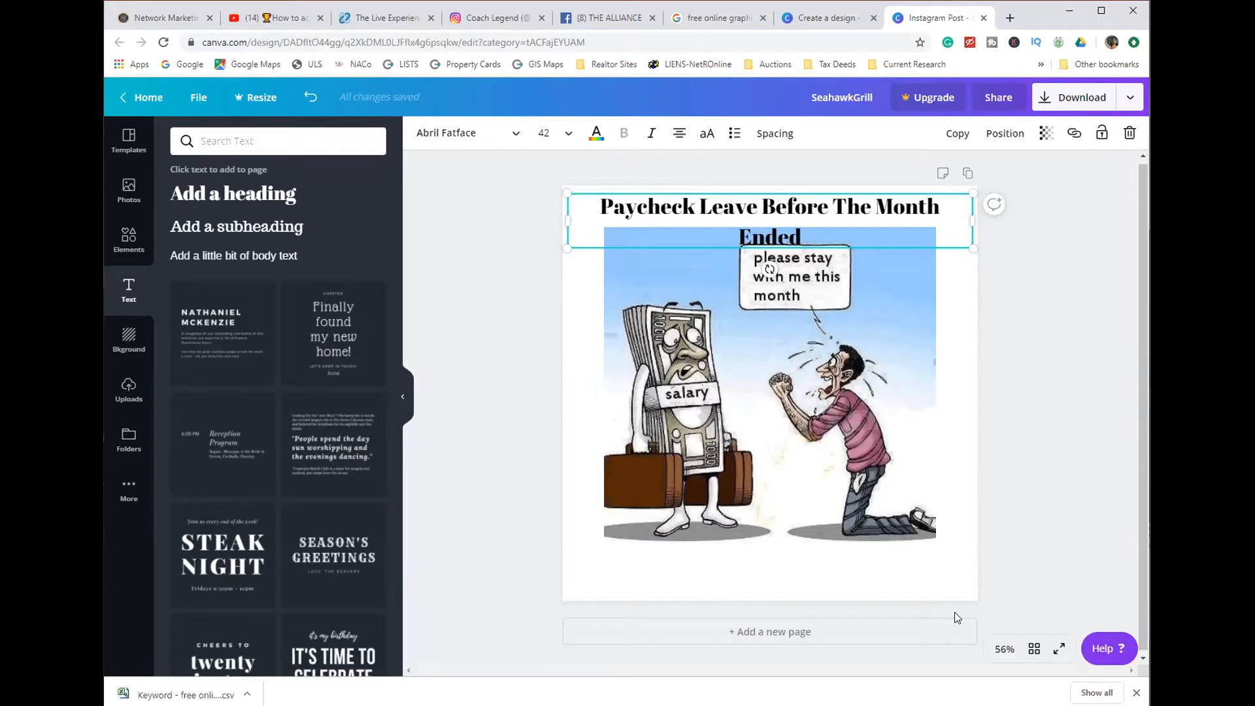
{"action": "type", "text": "r"}
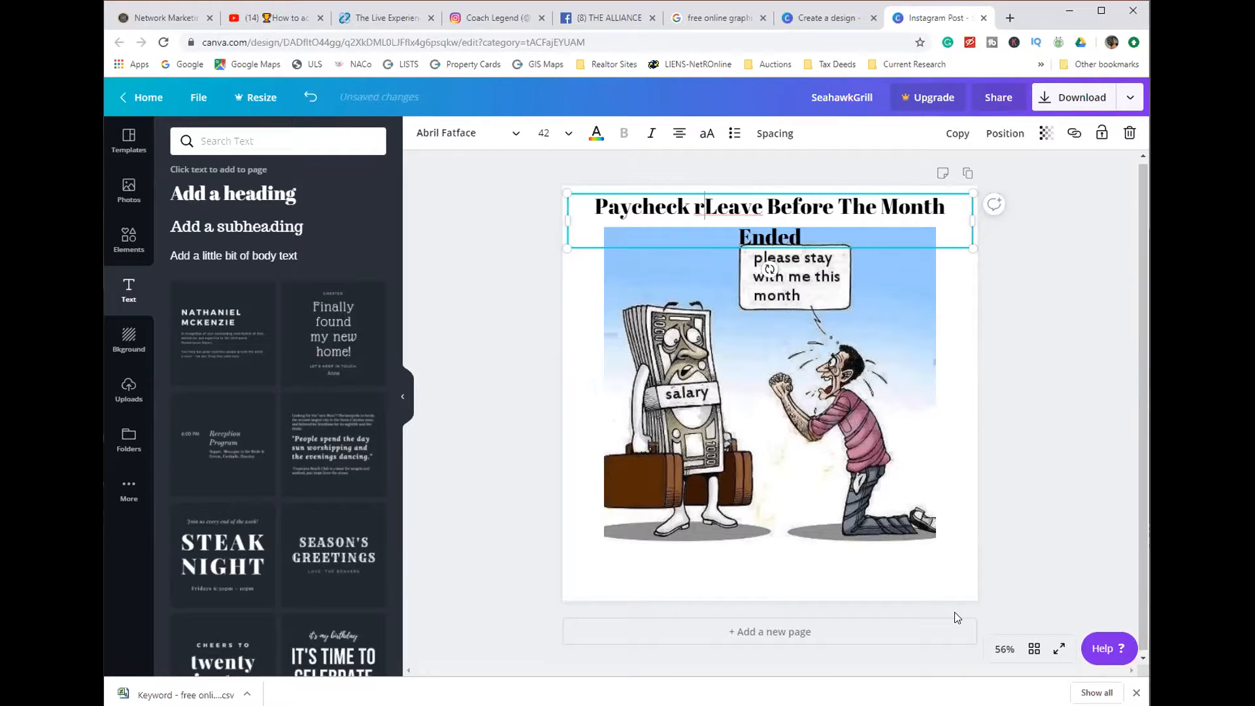
{"action": "type", "text": "elat"}
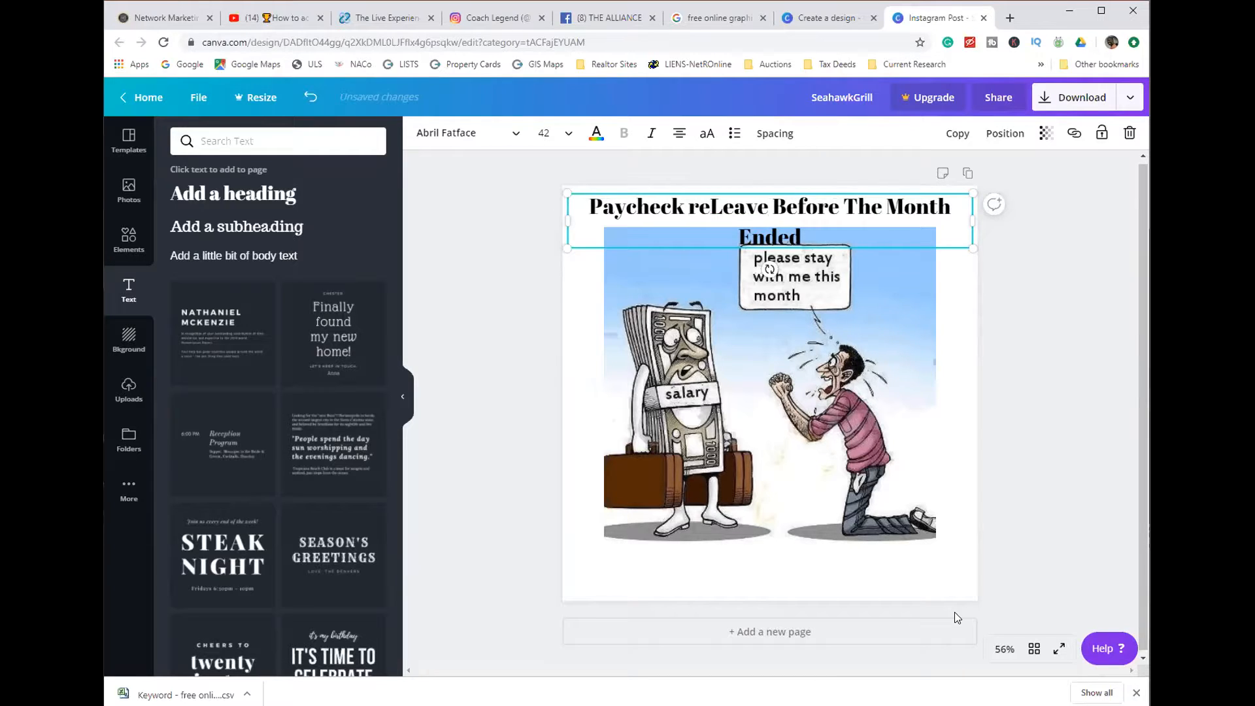
{"action": "type", "text": "ions"}
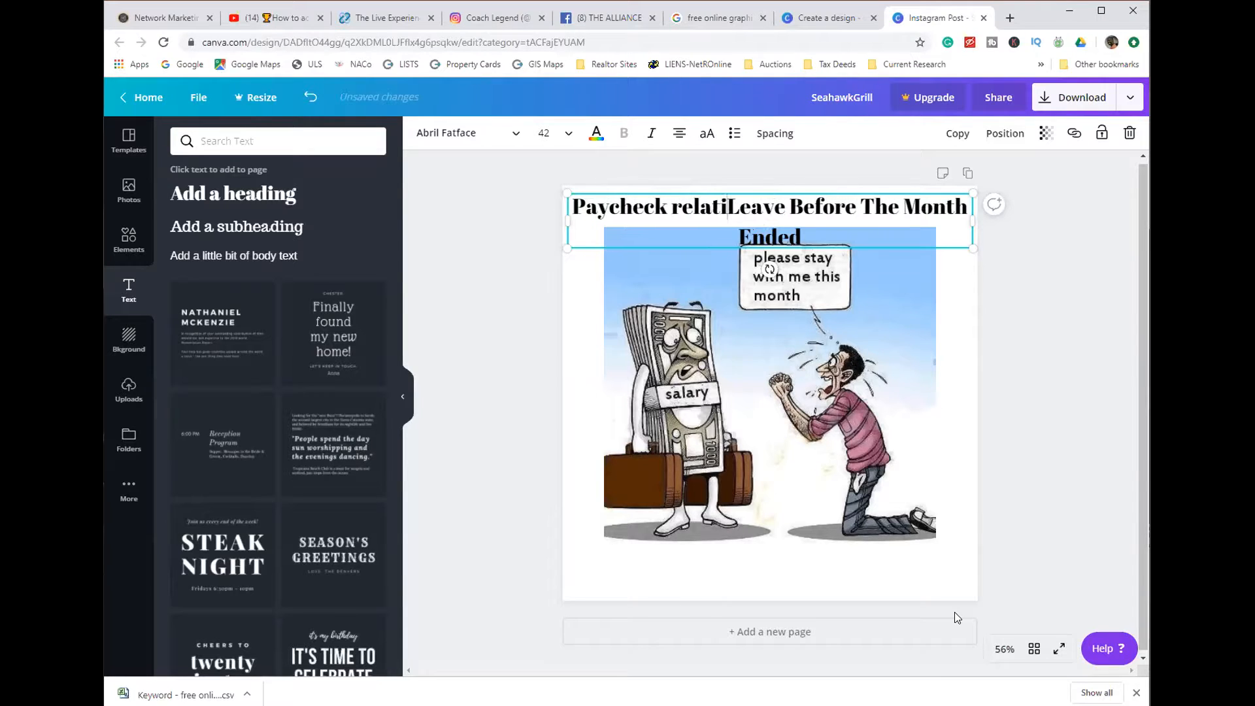
{"action": "type", "text": "hip "}
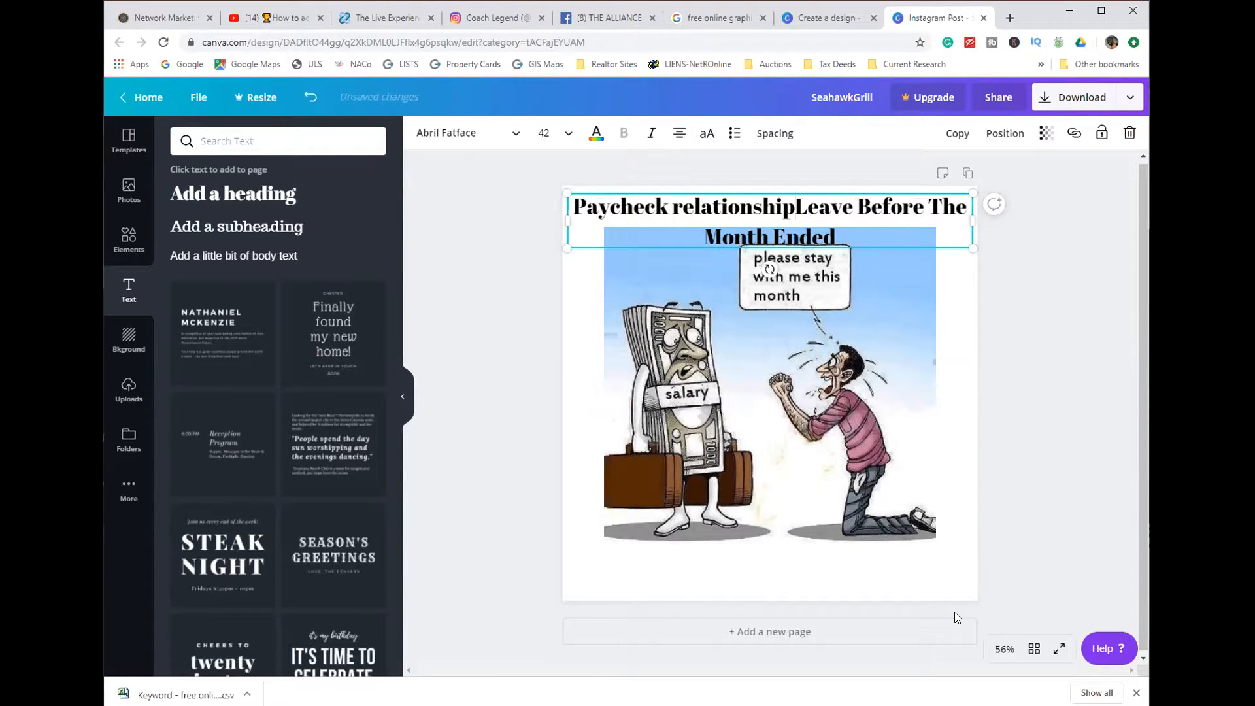
{"action": "type", "text": "Issue"}
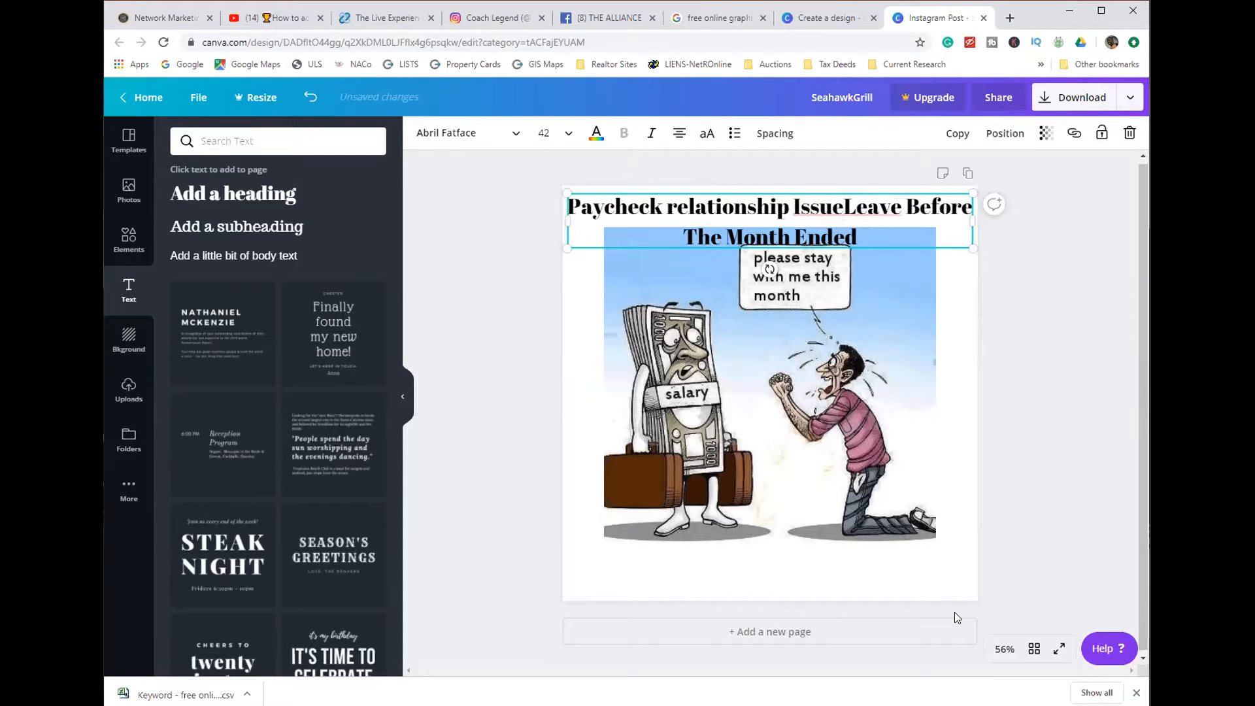
{"action": "type", "text": "s"}
{"action": "key", "text": "Delete"}
{"action": "key", "text": "Delete"}
{"action": "key", "text": "Delete"}
{"action": "key", "text": "Delete"}
{"action": "key", "text": "Delete"}
{"action": "key", "text": "Delete"}
{"action": "key", "text": "Delete"}
{"action": "key", "text": "Delete"}
{"action": "key", "text": "Delete"}
{"action": "key", "text": "Delete"}
{"action": "key", "text": "Delete"}
{"action": "key", "text": "Delete"}
{"action": "key", "text": "Delete"}
{"action": "key", "text": "Delete"}
{"action": "key", "text": "Delete"}
{"action": "key", "text": "Delete"}
{"action": "key", "text": "Delete"}
{"action": "key", "text": "Delete"}
{"action": "key", "text": "Delete"}
{"action": "key", "text": "Delete"}
{"action": "key", "text": "Delete"}
{"action": "key", "text": "Delete"}
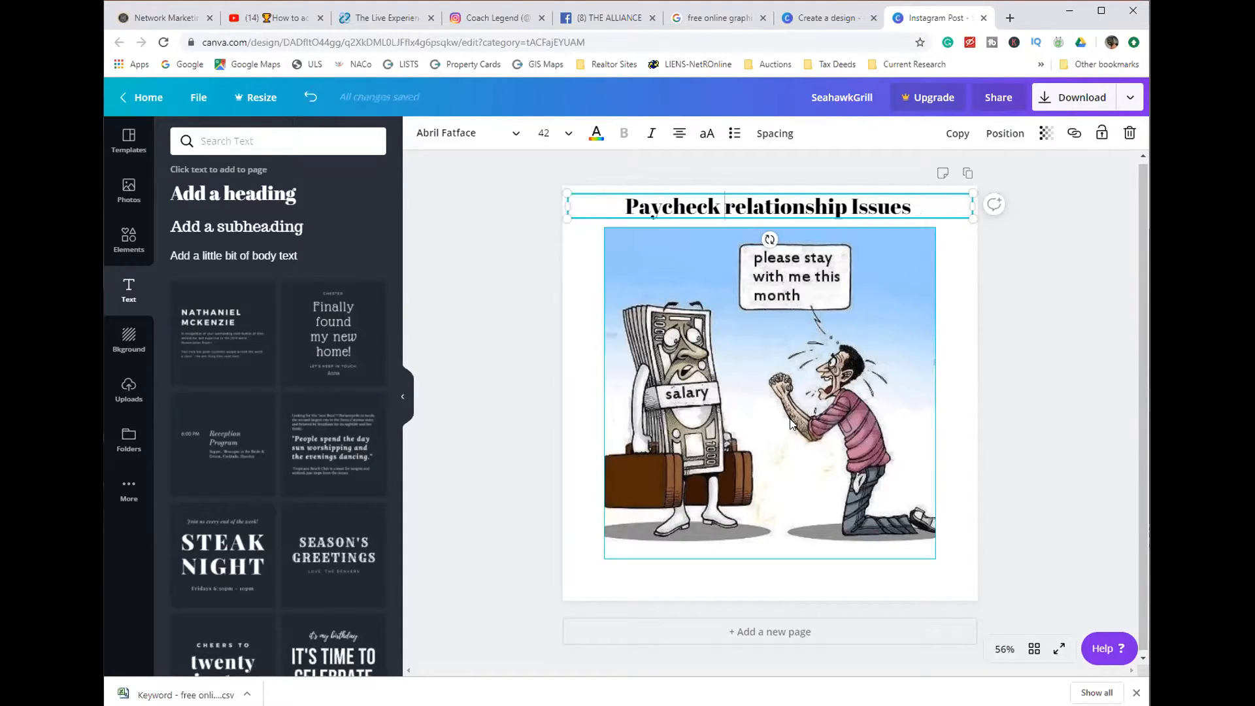
{"action": "type", "text": "R"}
{"action": "key", "text": "Delete"}
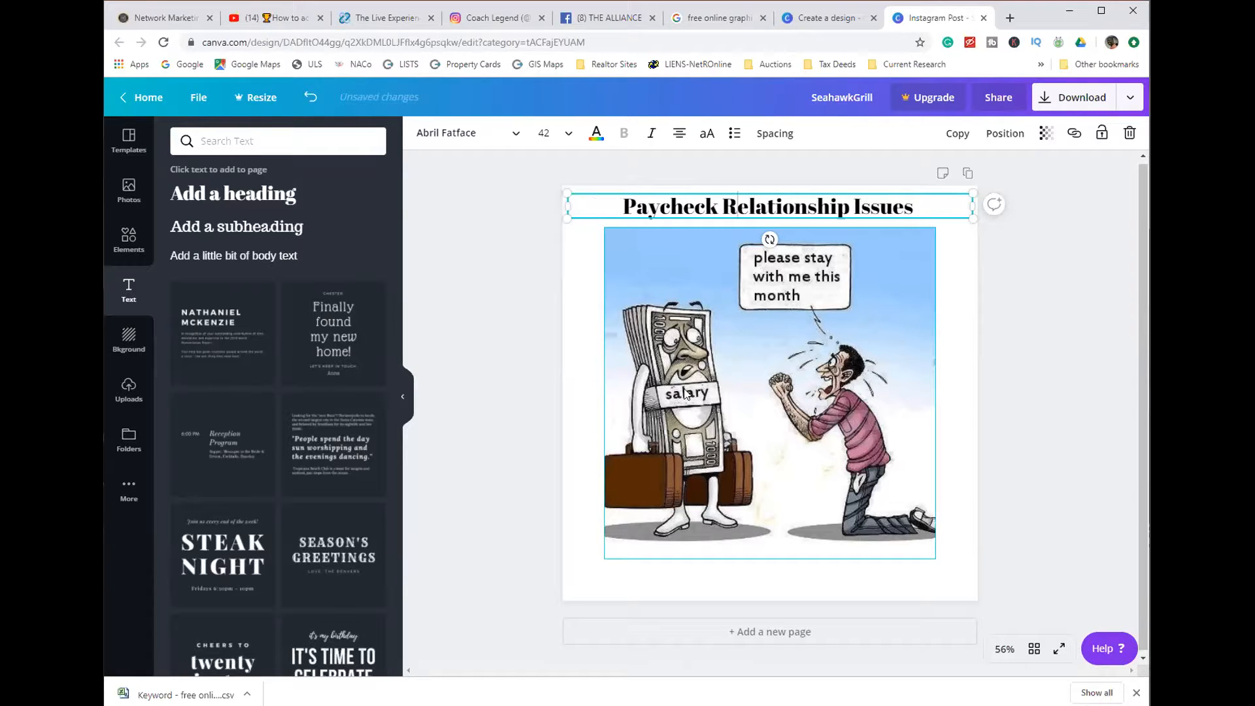
{"action": "left_click", "coordinate": [498, 379]}
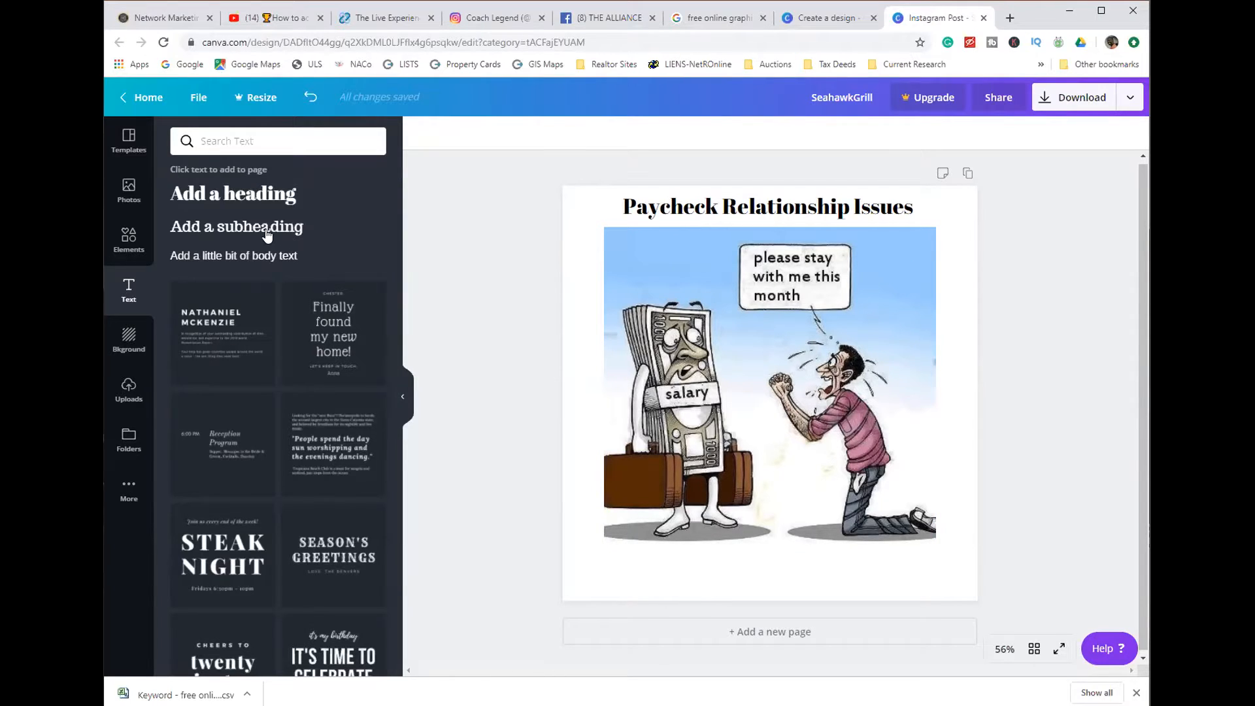
- Add a small body text line and place it centred just below the cartoon's figures
{"action": "left_click", "coordinate": [245, 261]}
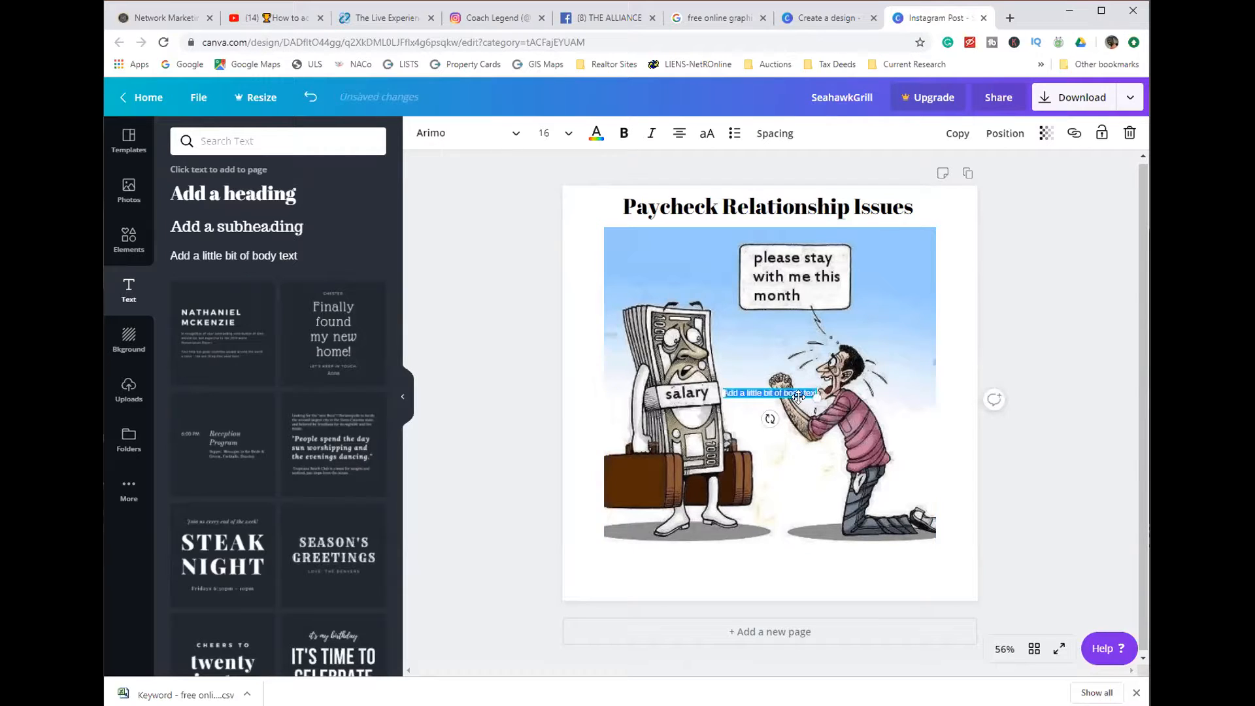
{"action": "left_click", "coordinate": [742, 386]}
{"action": "left_click", "coordinate": [742, 394]}
{"action": "left_click_drag", "start_coordinate": [742, 394], "coordinate": [744, 554]}
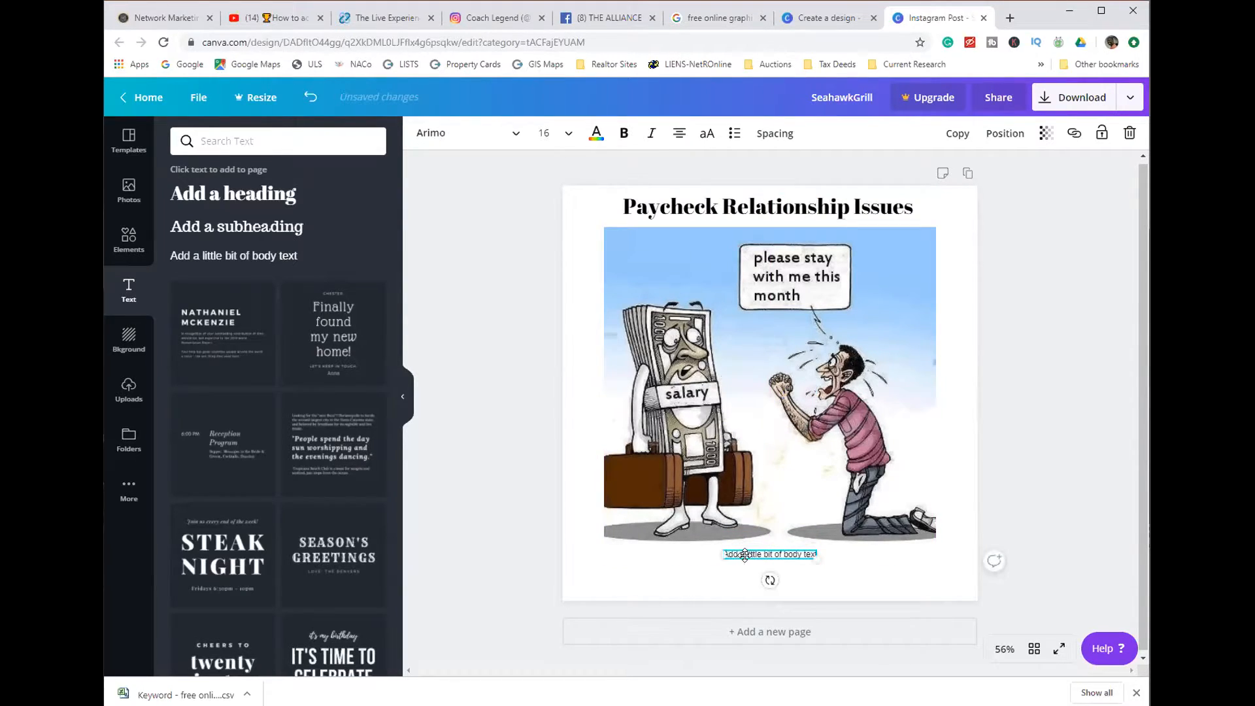
- Replace the placeholder body text below the cartoon with the author's personal website address
{"action": "double_click", "coordinate": [744, 554]}
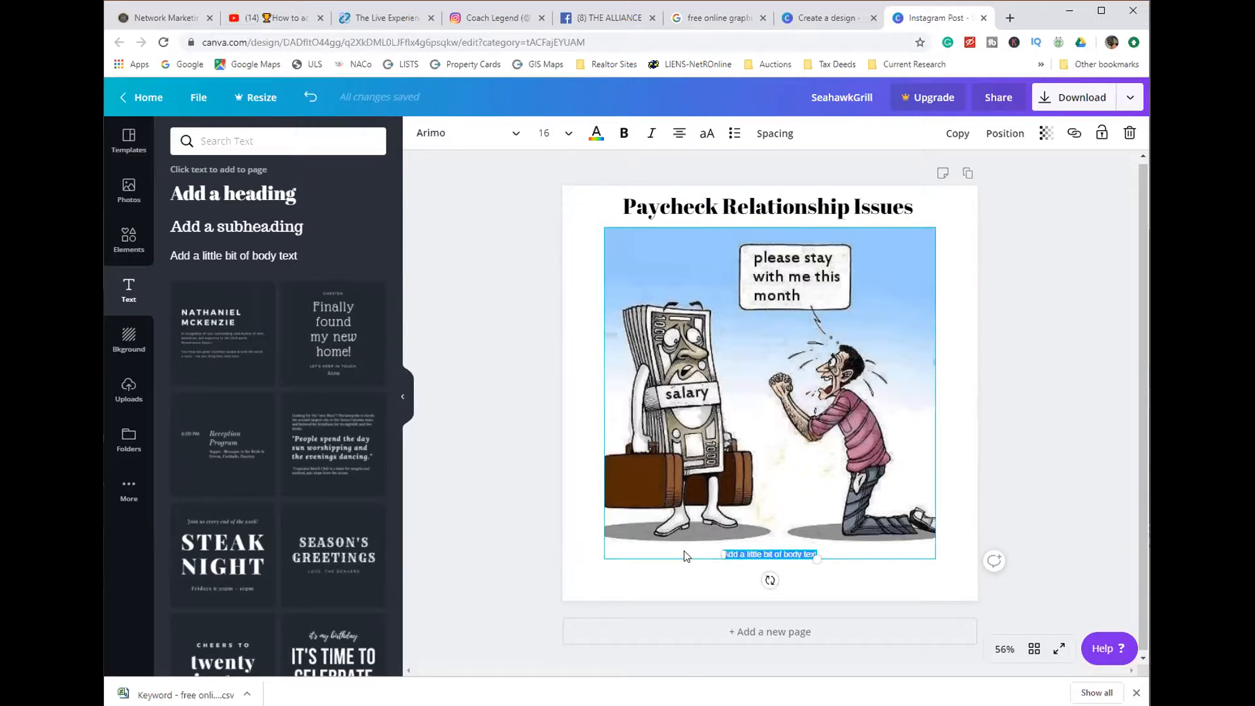
{"action": "type", "text": "Micha"}
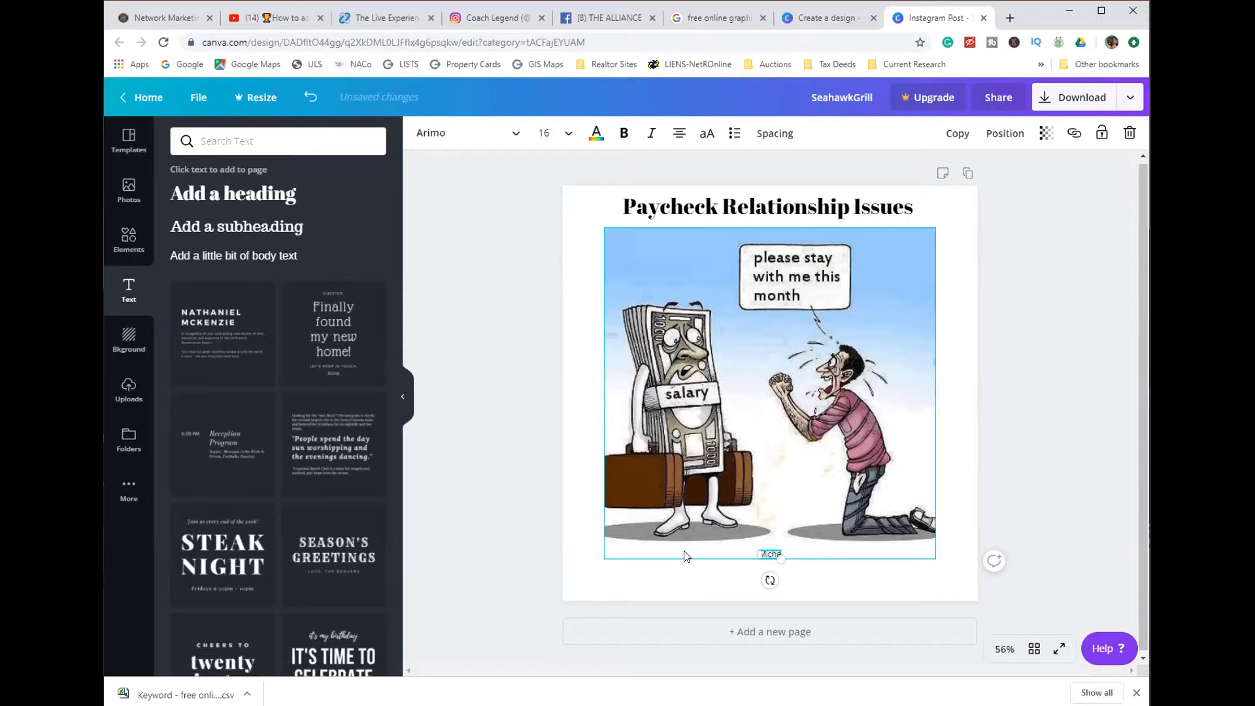
{"action": "type", "text": "elTGaston.com"}
{"action": "left_click", "coordinate": [522, 554]}
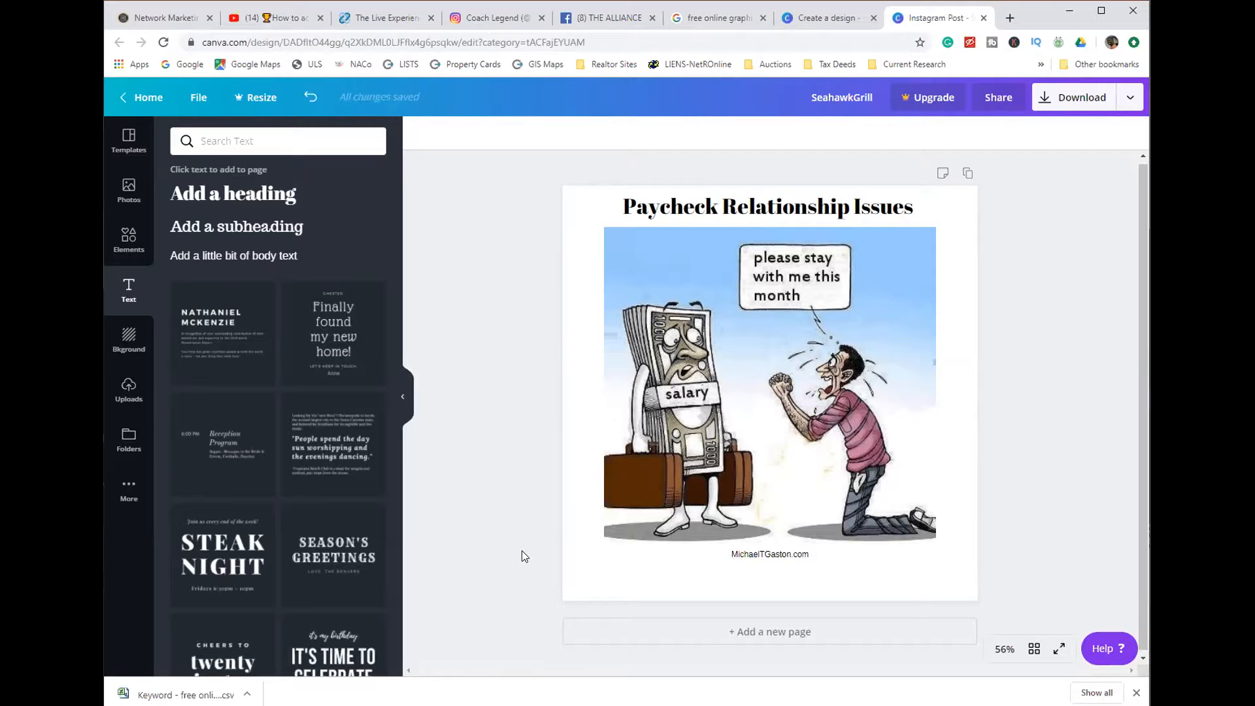
{"action": "left_click", "coordinate": [749, 546]}
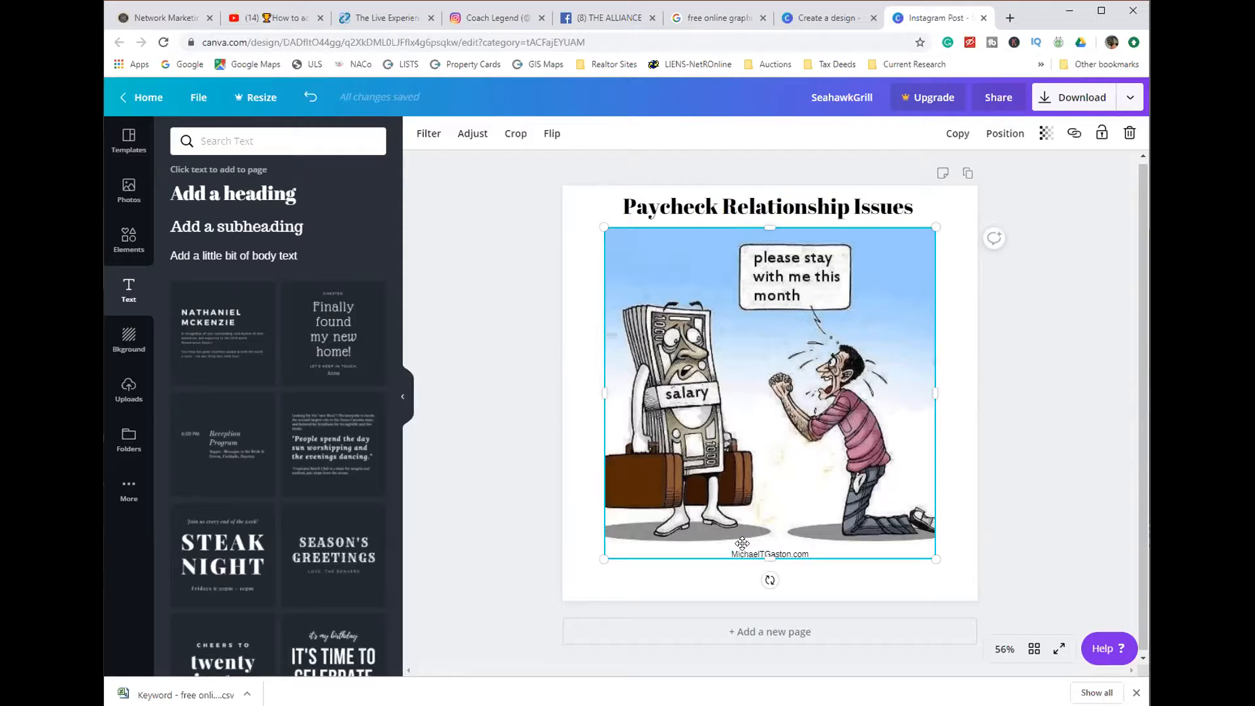
{"action": "left_click", "coordinate": [708, 569]}
{"action": "left_click", "coordinate": [759, 555]}
{"action": "mouse_move", "coordinate": [758, 555]}
{"action": "left_mouse_down"}
{"action": "mouse_move", "coordinate": [770, 551]}
{"action": "mouse_move", "coordinate": [757, 553]}
{"action": "left_mouse_up"}
{"action": "left_click", "coordinate": [681, 575]}
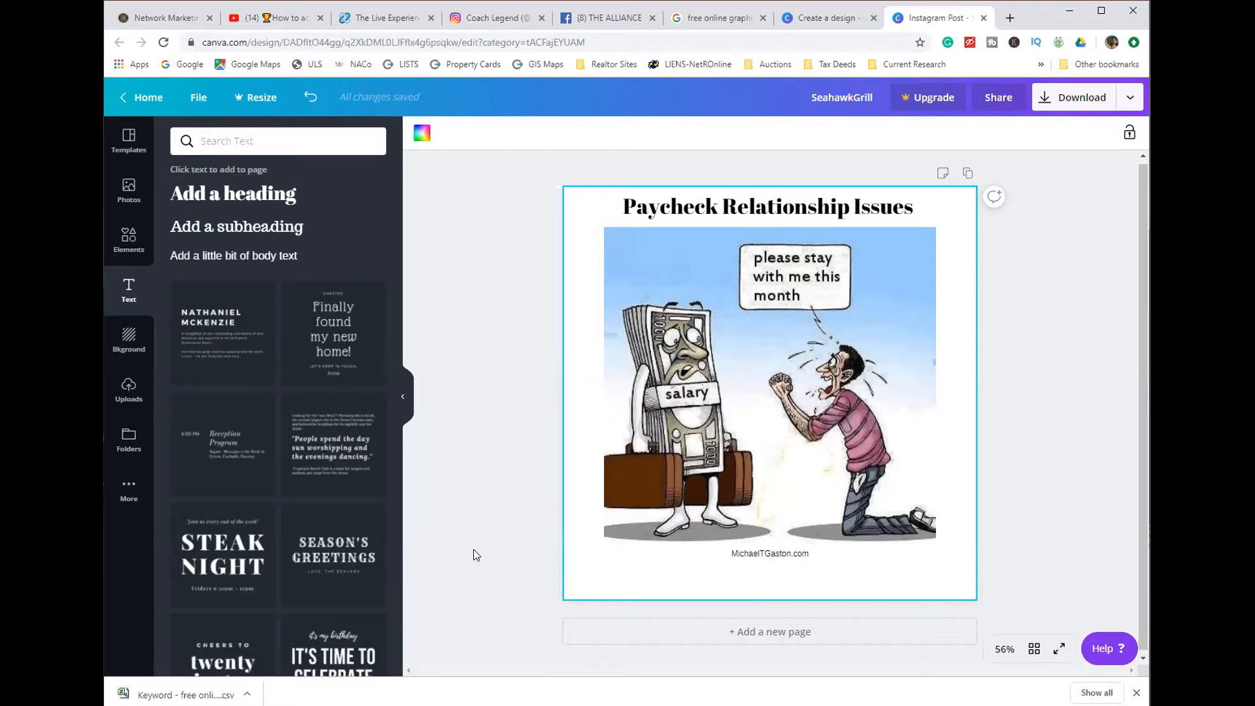
- Adjust the transparency of the website text below the cartoon so it becomes a faint watermark
{"action": "left_click", "coordinate": [752, 555]}
{"action": "double_click", "coordinate": [751, 554]}
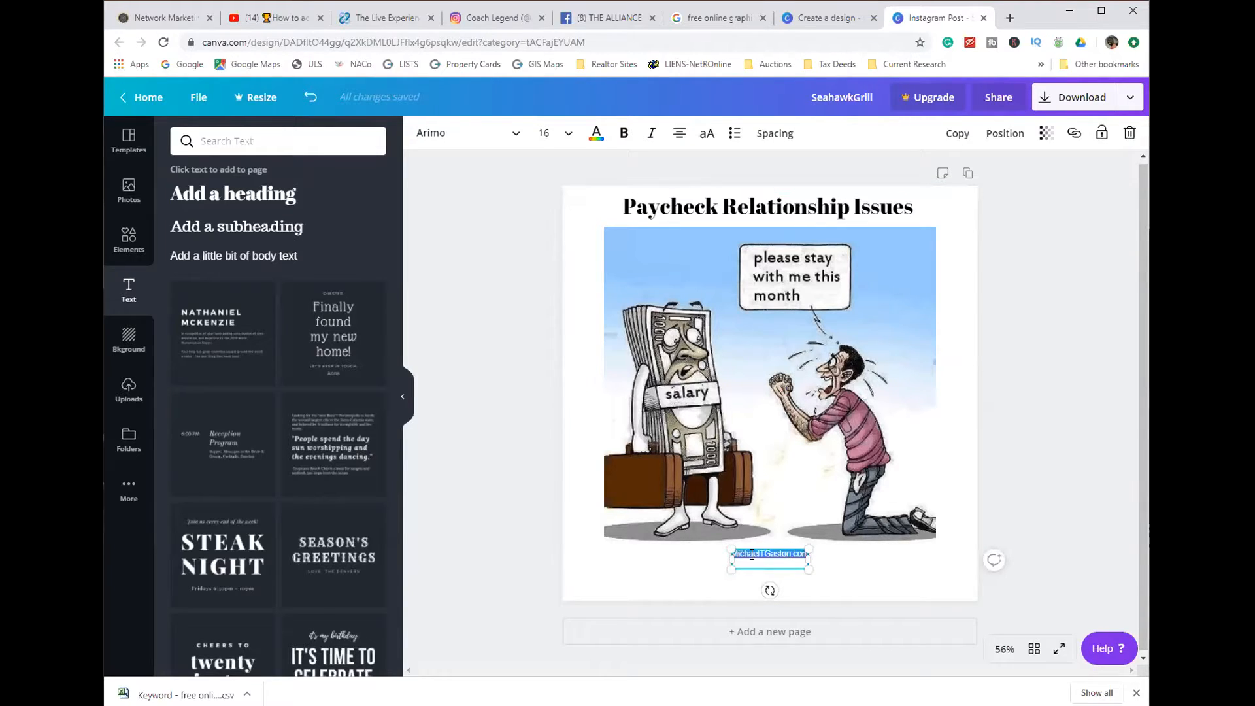
{"action": "left_click", "coordinate": [1043, 140]}
{"action": "left_click_drag", "start_coordinate": [1015, 169], "coordinate": [927, 166]}
{"action": "left_click", "coordinate": [1028, 383]}
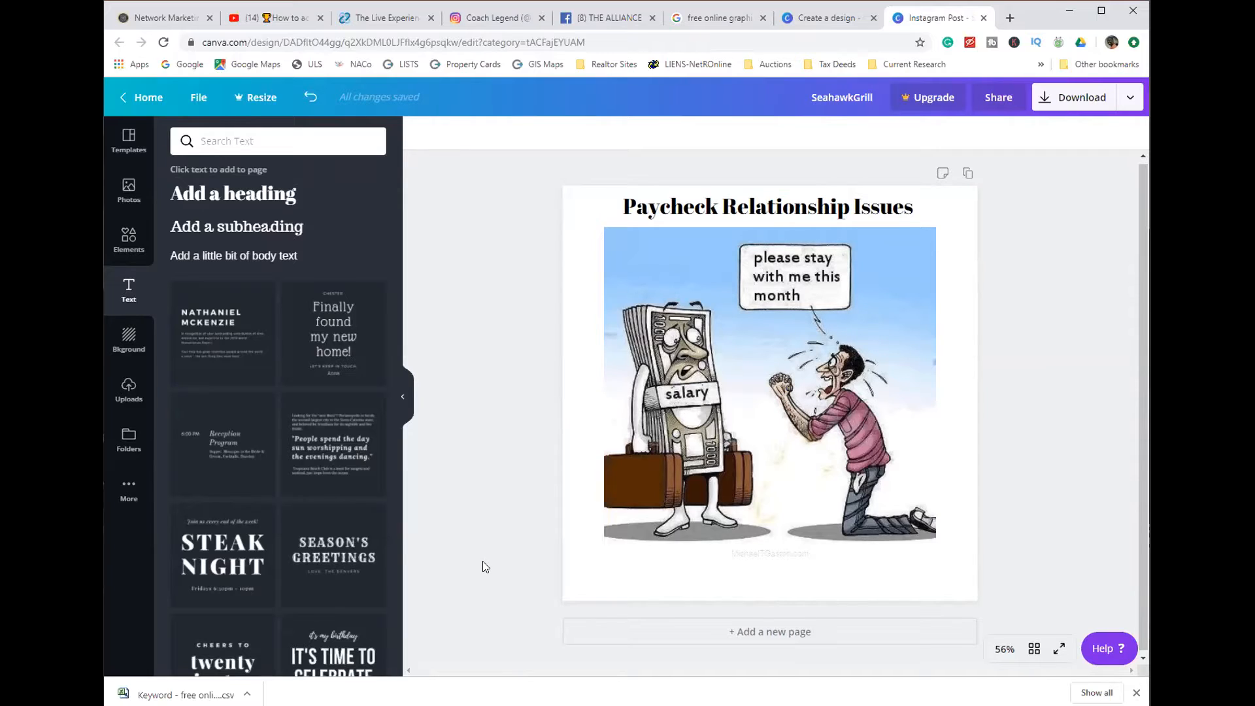
- Look over the additional apps that can be connected, and return to the Instagram Post templates
{"action": "left_click", "coordinate": [127, 499]}
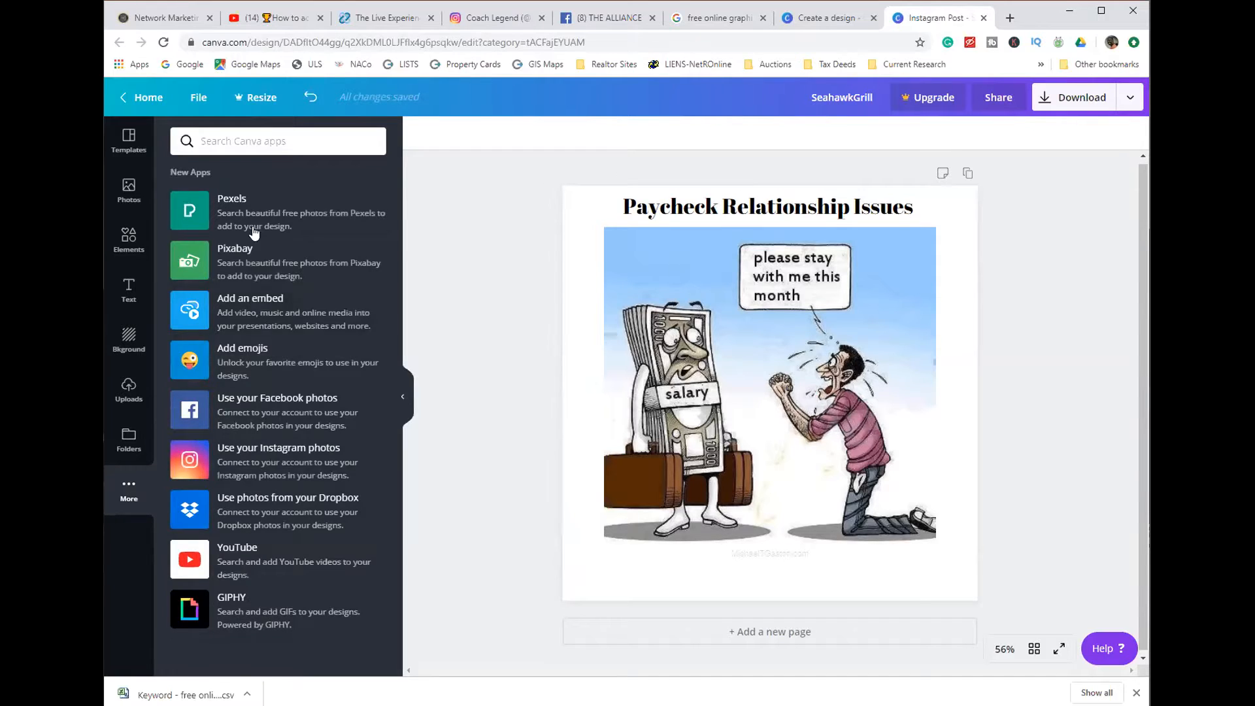
{"action": "left_click", "coordinate": [127, 144]}
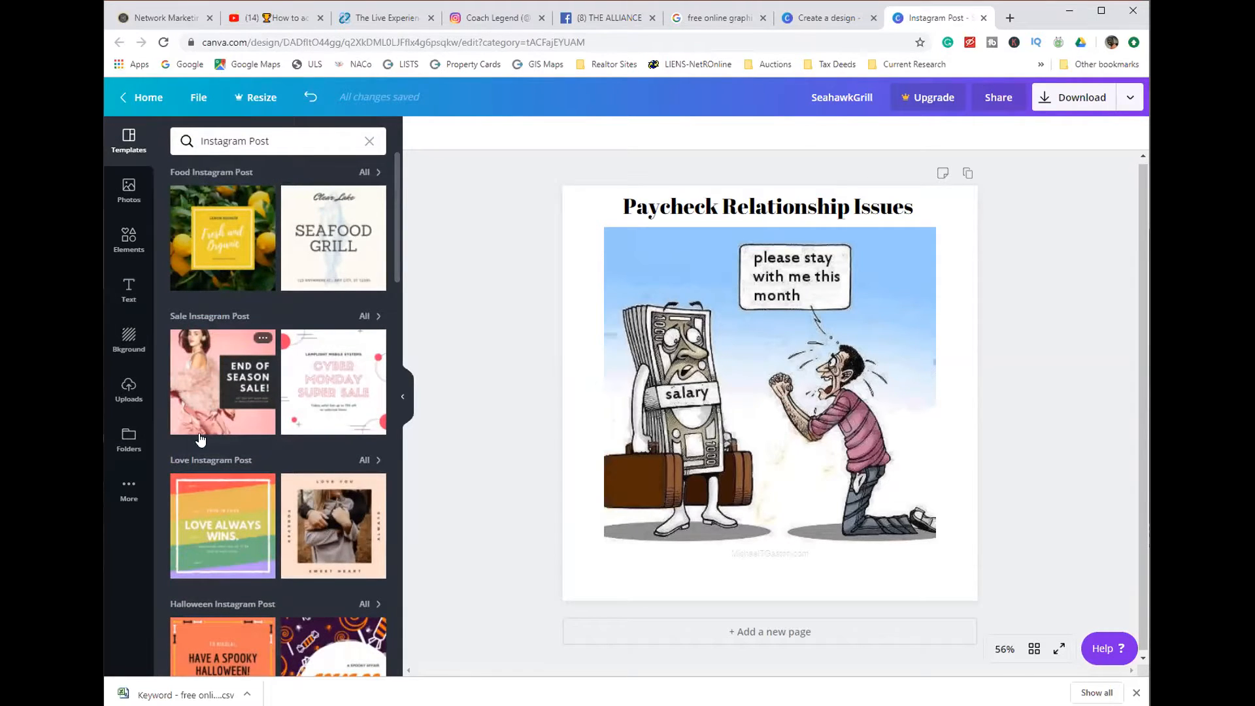
- Browse the Instagram Post templates, stock photos, elements and folders, and collapse the asset library to clear the workspace
{"action": "scroll", "coordinate": [292, 436], "scroll_direction": "down", "scroll_amount": 20}
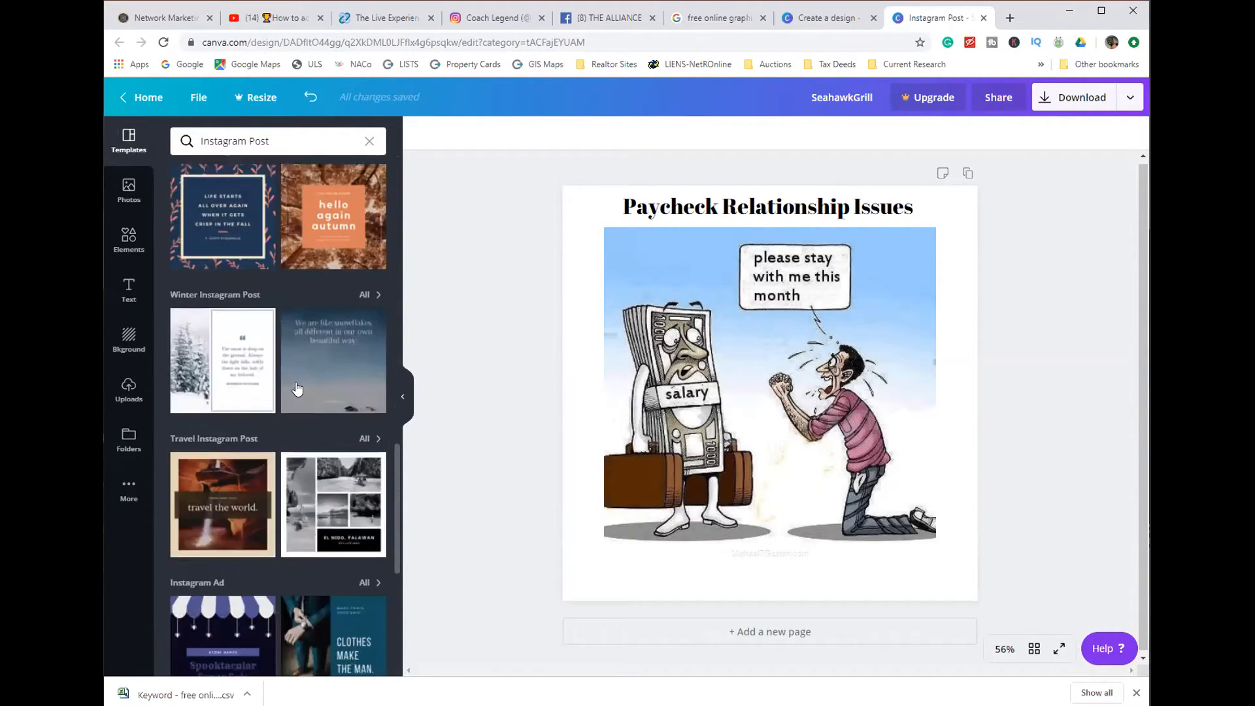
{"action": "scroll", "coordinate": [291, 386], "scroll_direction": "down", "scroll_amount": 3}
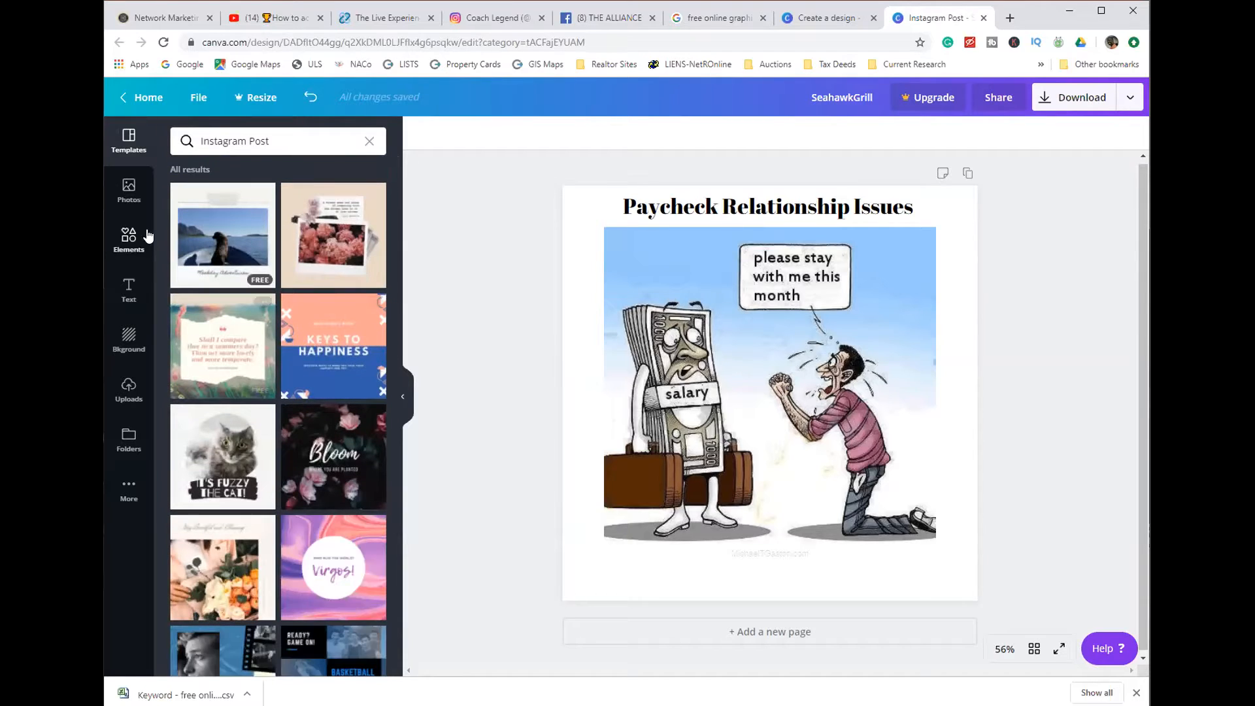
{"action": "left_click", "coordinate": [129, 189]}
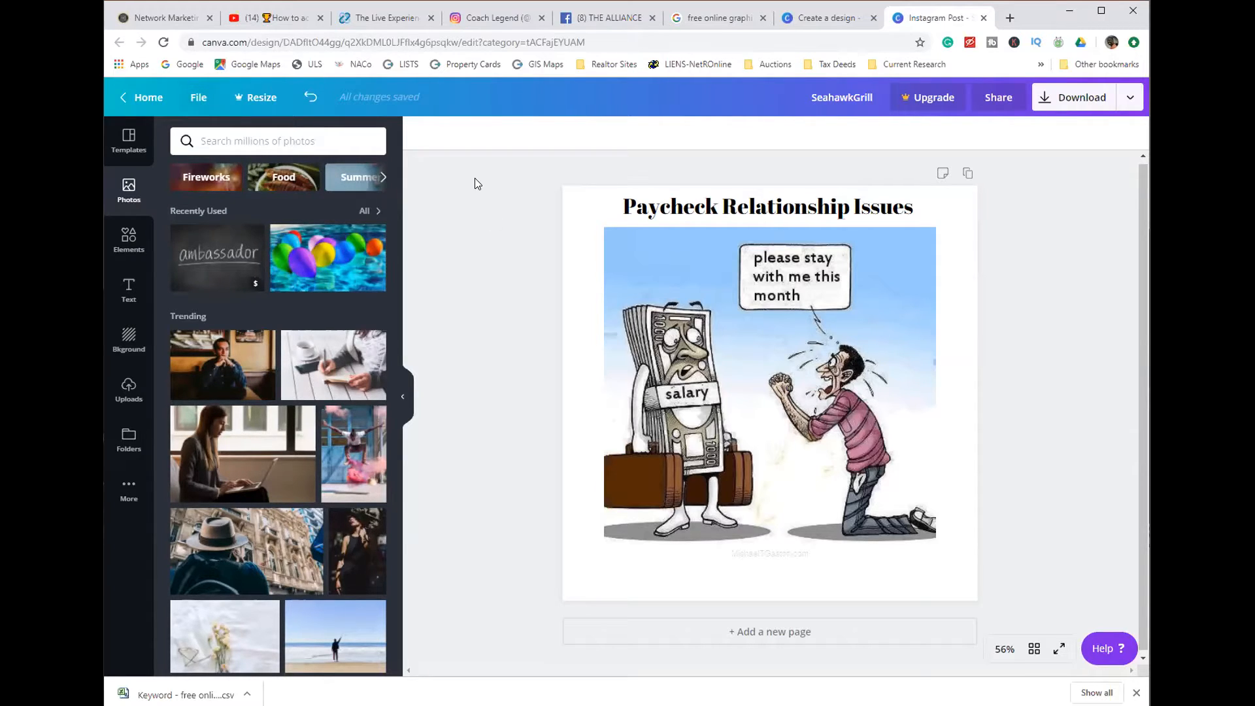
{"action": "left_click", "coordinate": [127, 141]}
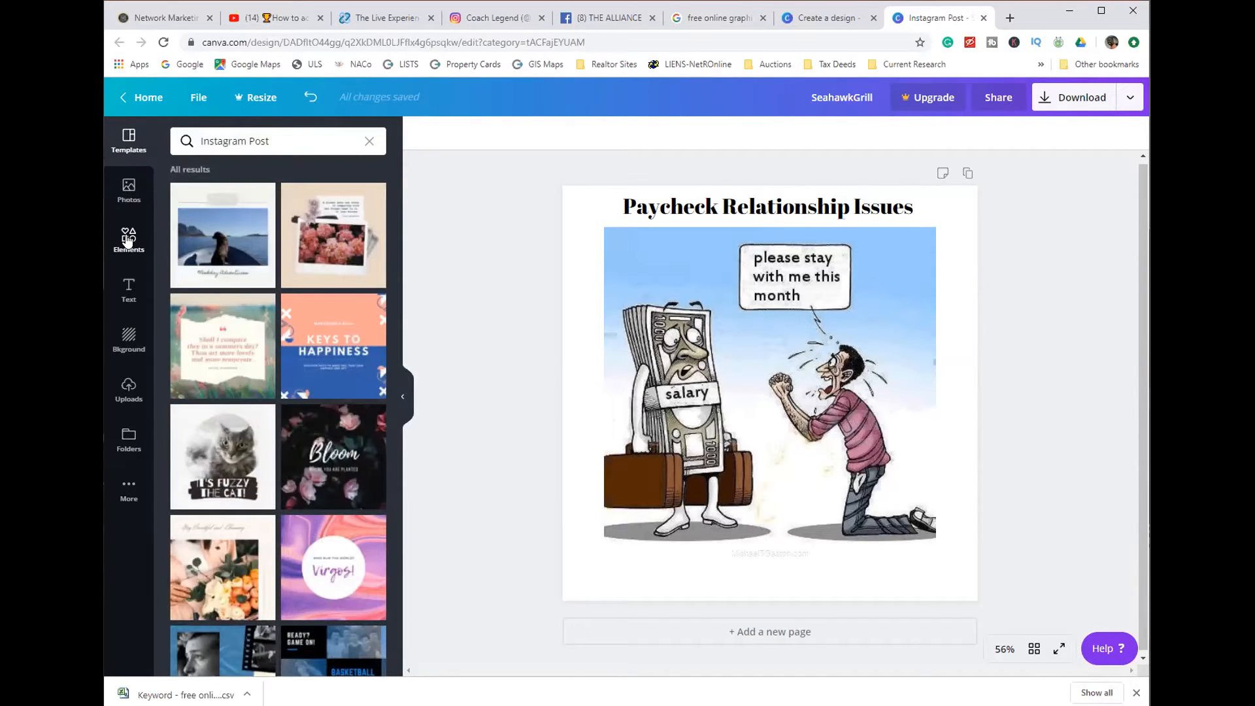
{"action": "left_click", "coordinate": [127, 240]}
{"action": "scroll", "coordinate": [252, 318], "scroll_direction": "down", "scroll_amount": 10}
{"action": "scroll", "coordinate": [253, 318], "scroll_direction": "down", "scroll_amount": 6}
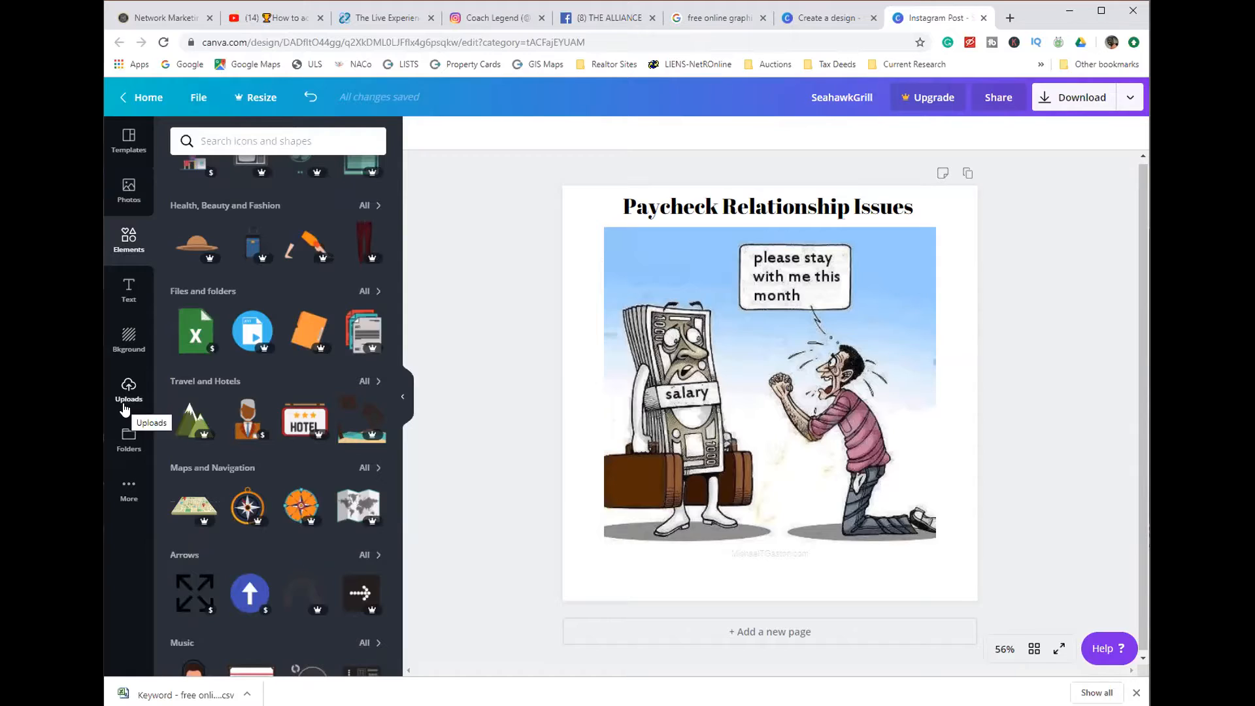
{"action": "left_click", "coordinate": [124, 444]}
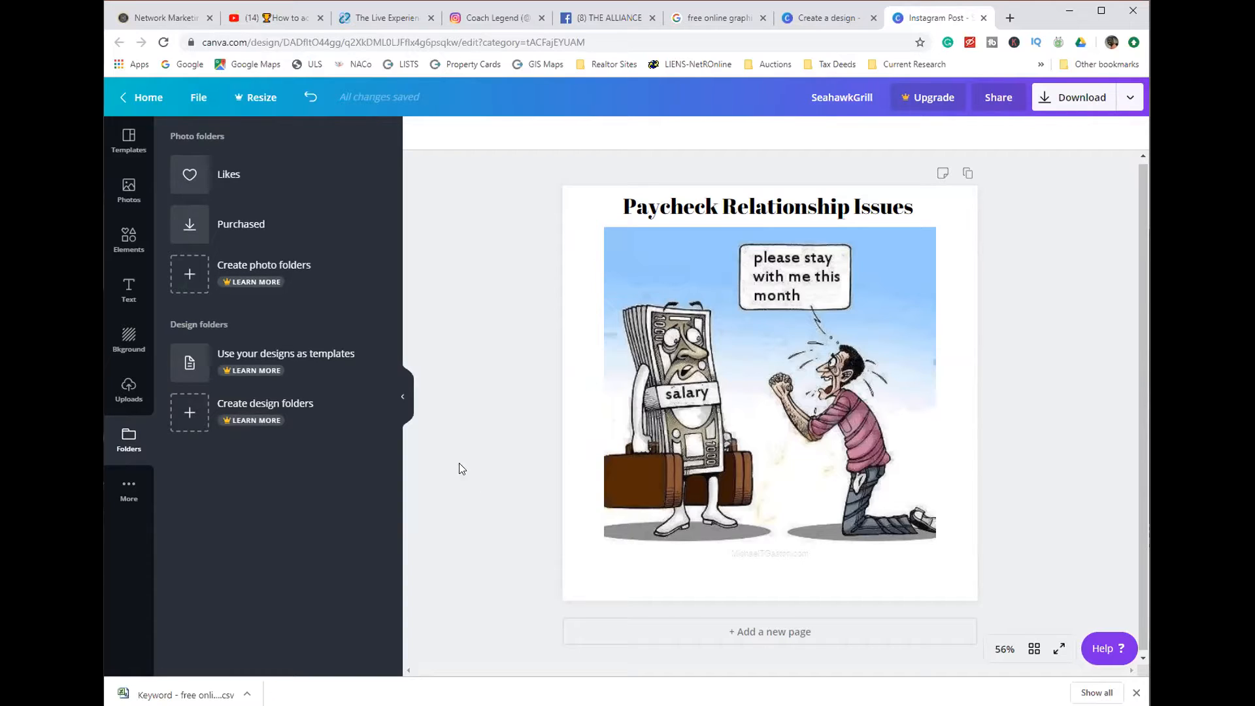
{"action": "left_click", "coordinate": [401, 400]}
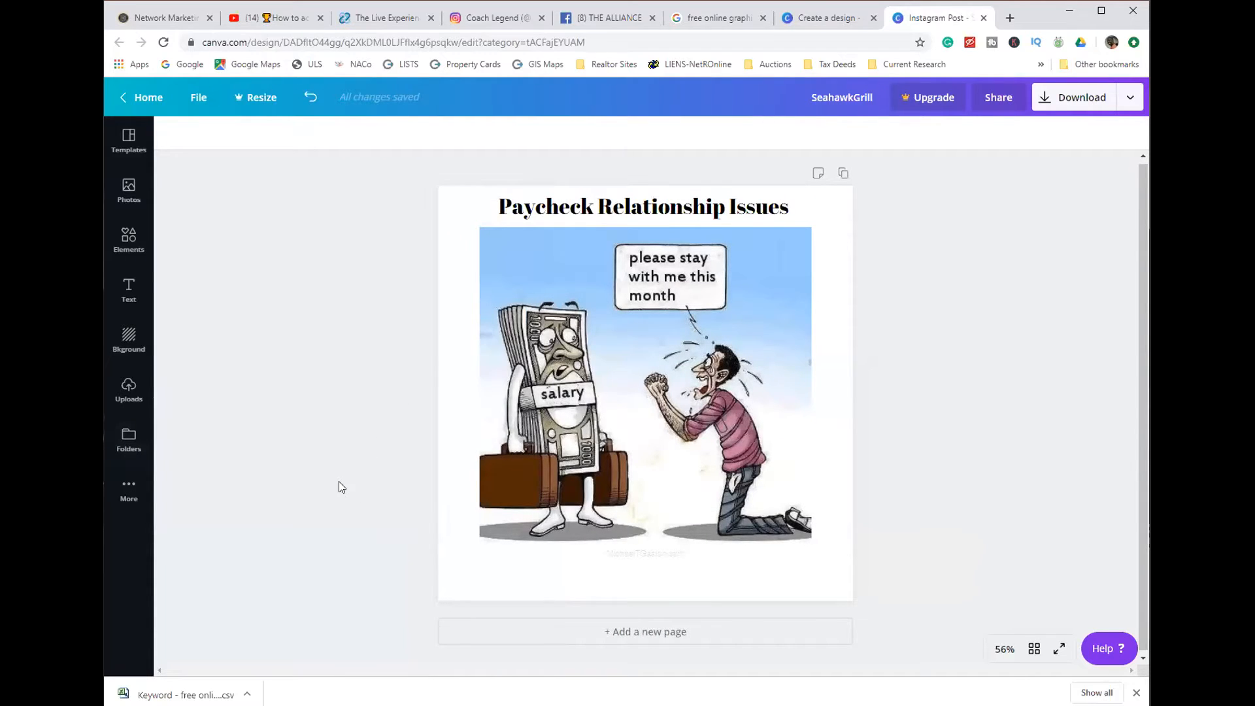
- Rename the design as "Paycheck Relations"
{"action": "left_click", "coordinate": [841, 100]}
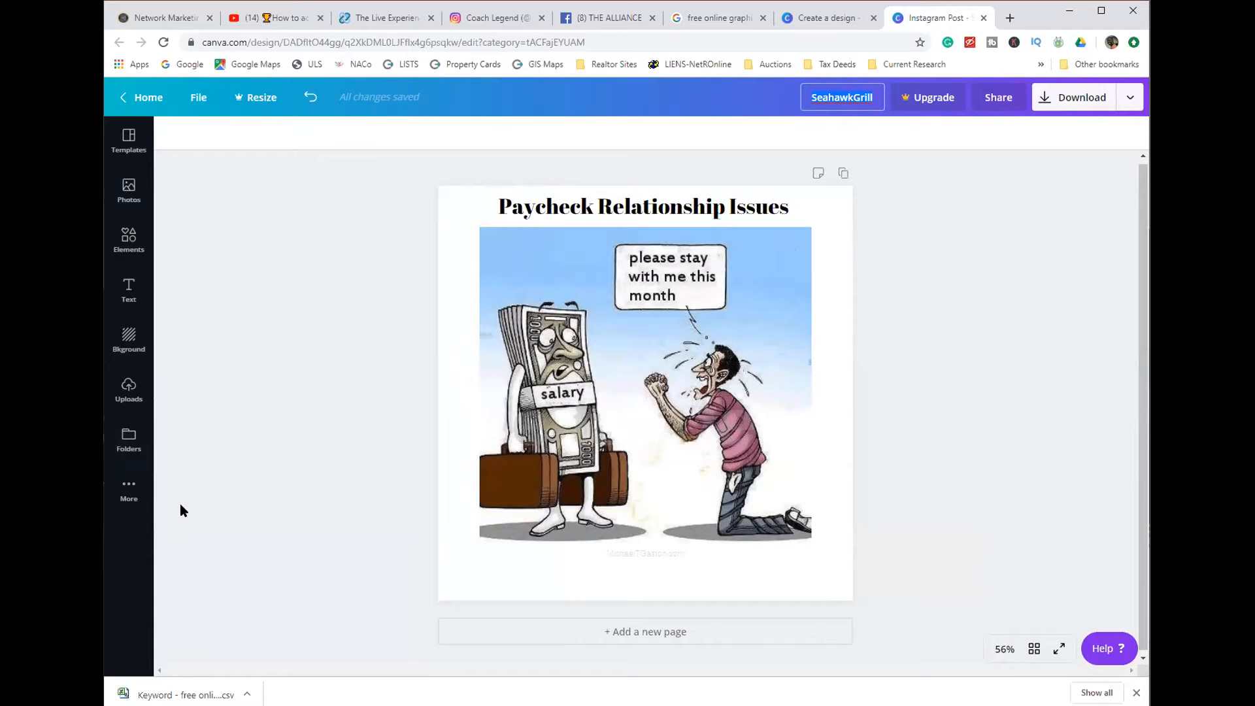
{"action": "type", "text": "Paycheck Relations"}
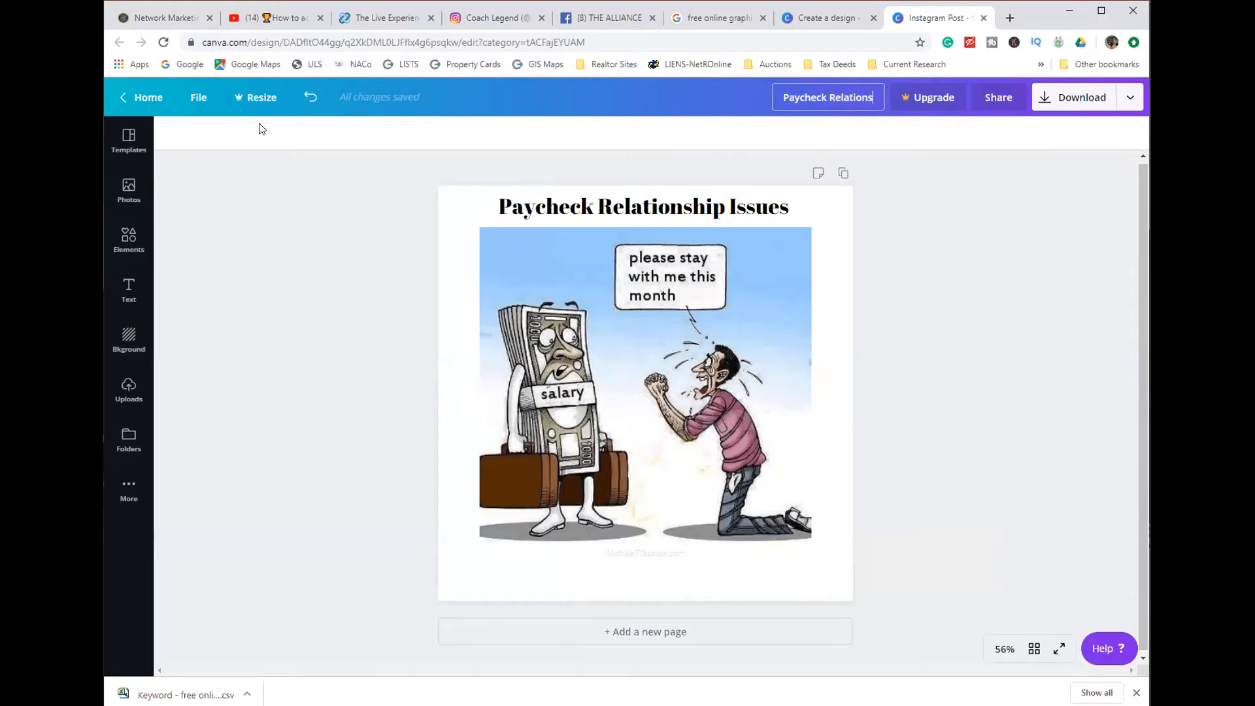
- Examine the Publish Pro and Animation Pro features offered with the download's transparent background option, and close the overview
{"action": "left_click", "coordinate": [1072, 103]}
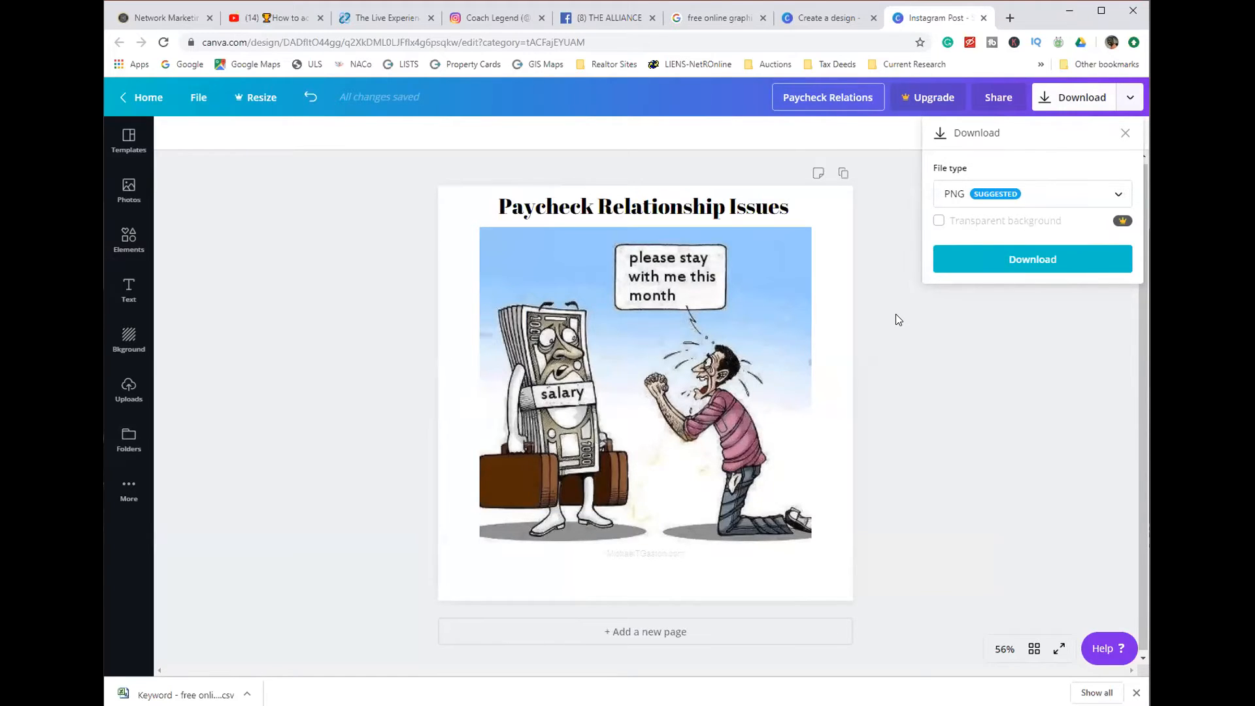
{"action": "left_click", "coordinate": [1123, 221]}
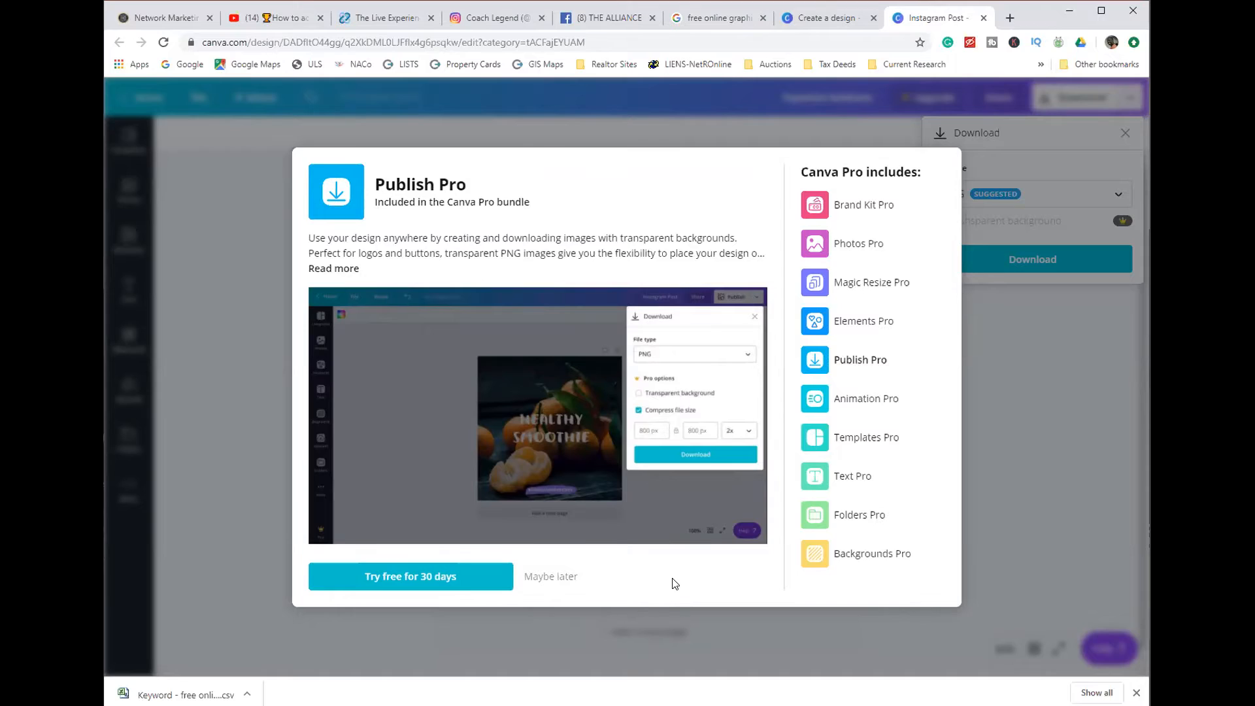
{"action": "left_click", "coordinate": [818, 404]}
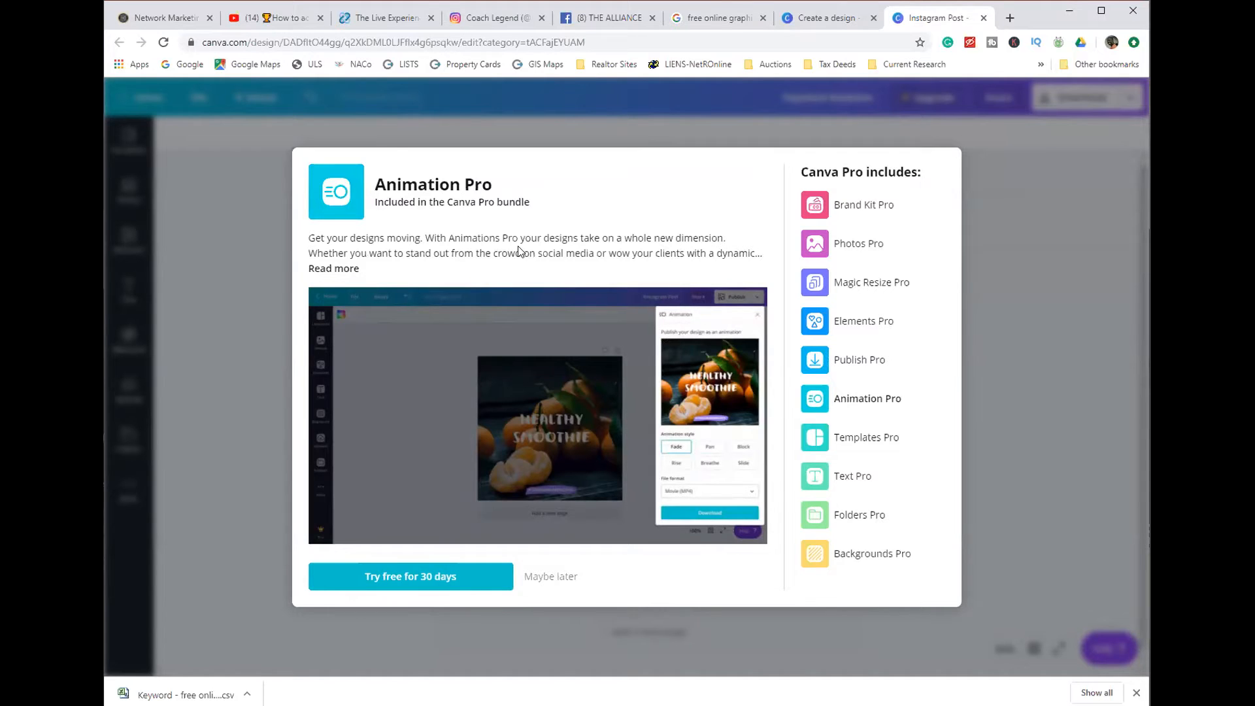
{"action": "left_click", "coordinate": [1015, 344]}
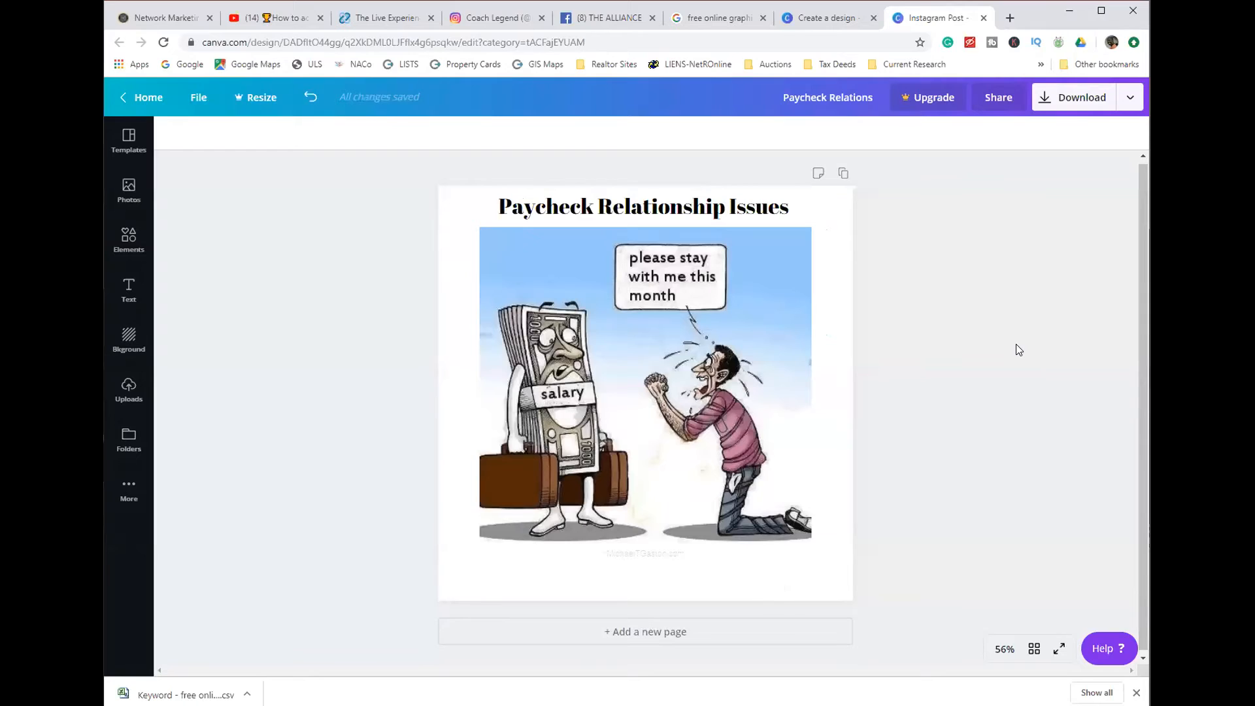
- Review the available download file types, keep PNG, and start downloading the design
{"action": "left_click", "coordinate": [1093, 106]}
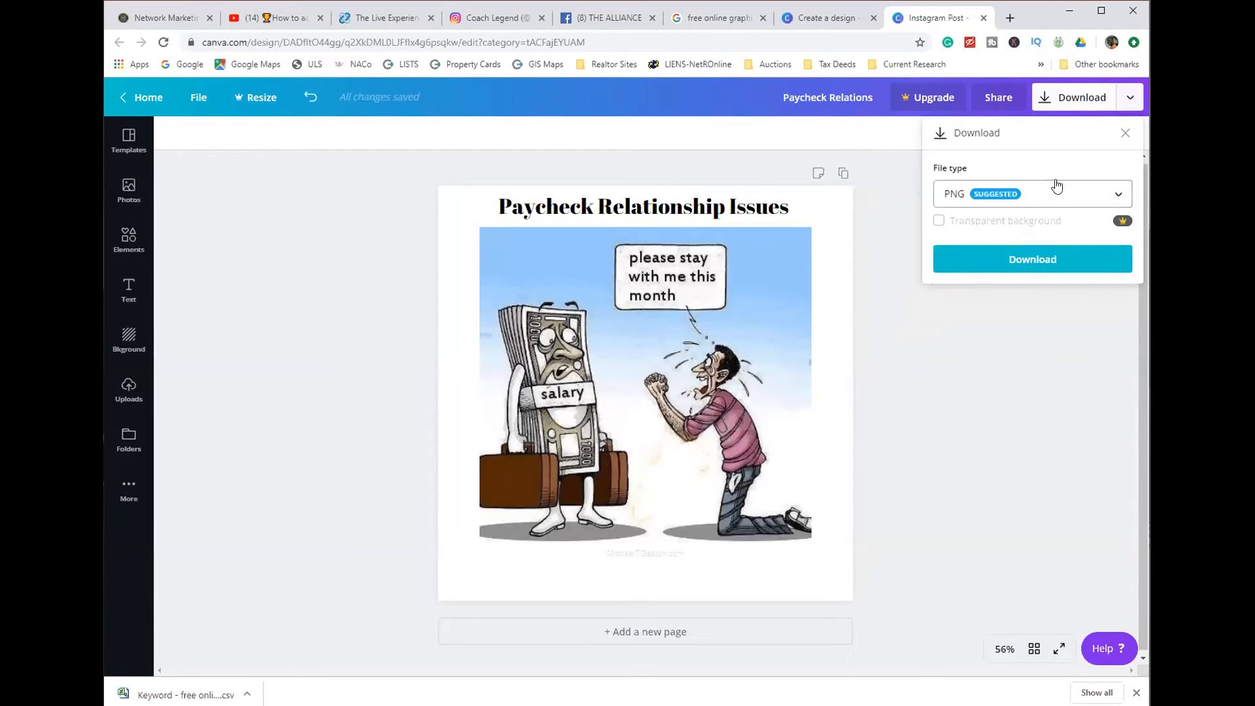
{"action": "left_click", "coordinate": [1119, 197]}
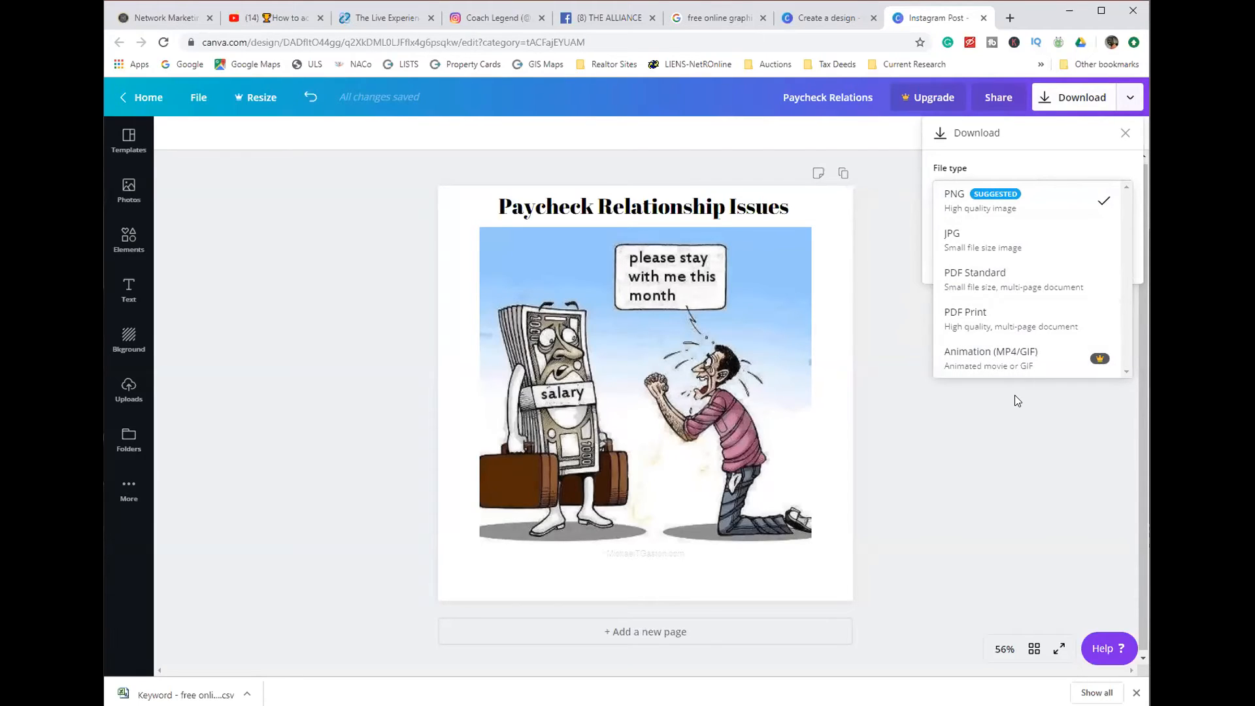
{"action": "left_click", "coordinate": [995, 395]}
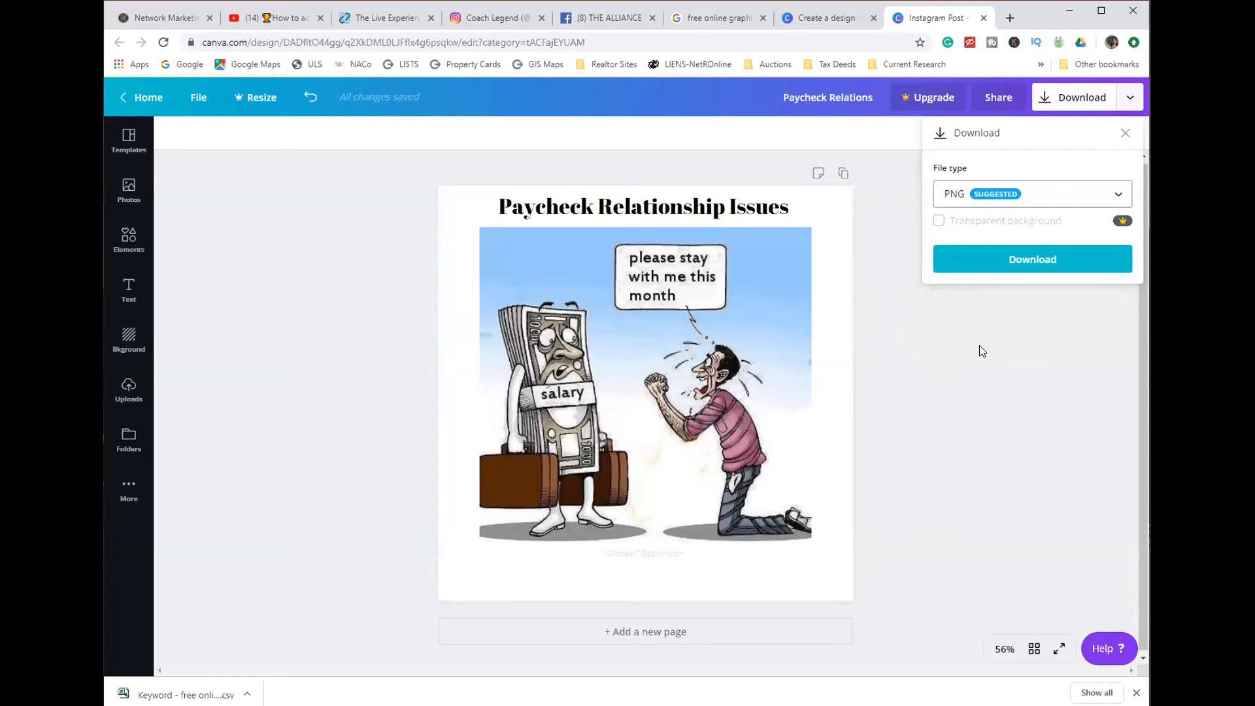
{"action": "left_click", "coordinate": [1008, 264]}
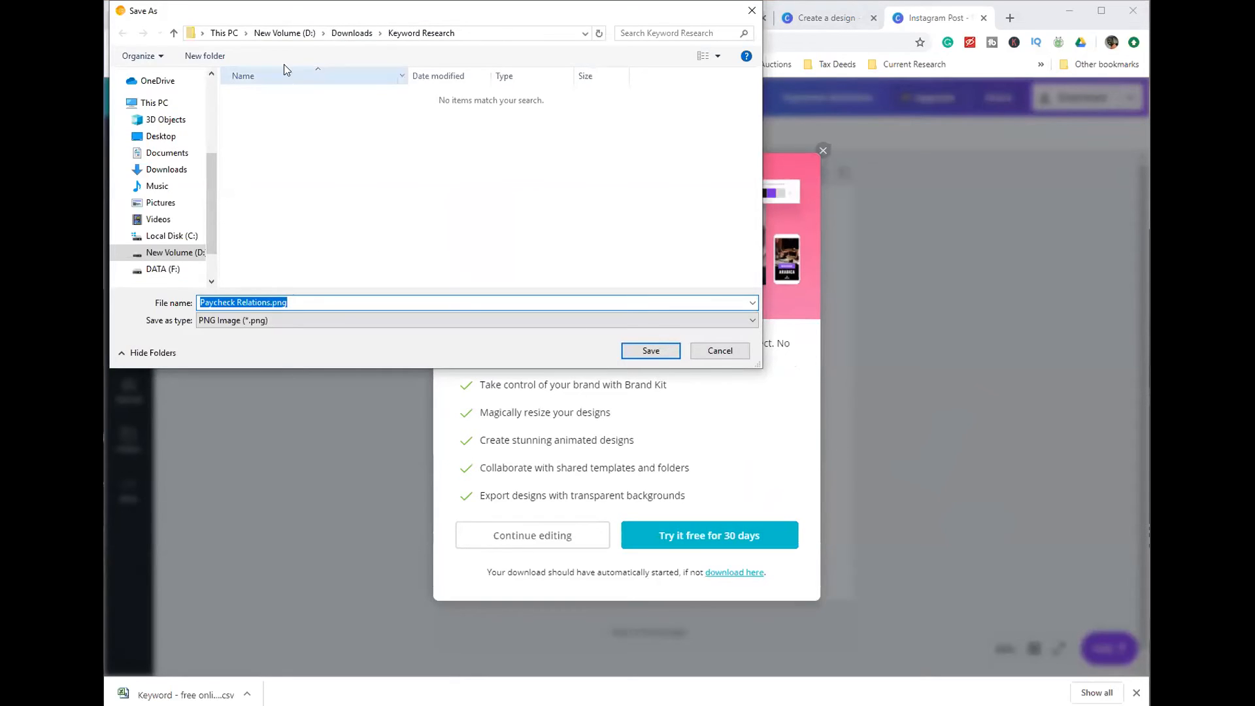
- Save Paycheck Relations.png in the Images folder inside Downloads, and dismiss the Canva Pro trial offer
{"action": "left_click", "coordinate": [347, 36]}
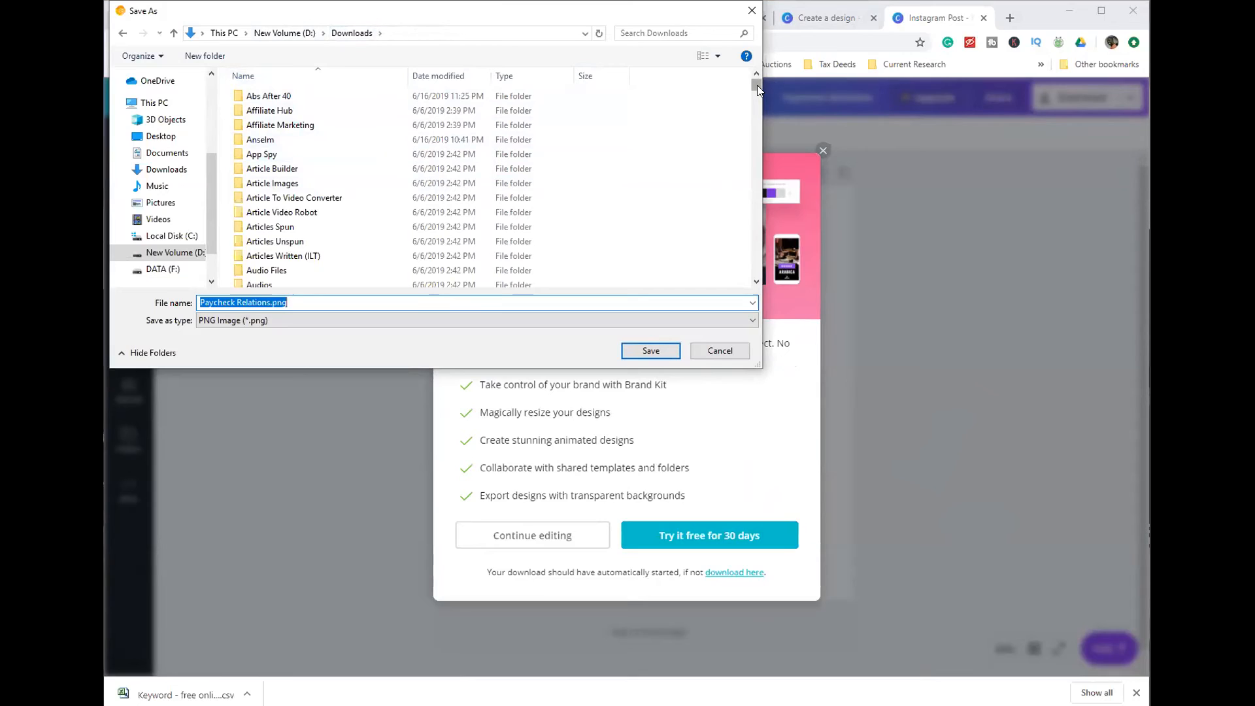
{"action": "left_click_drag", "start_coordinate": [757, 85], "coordinate": [751, 105]}
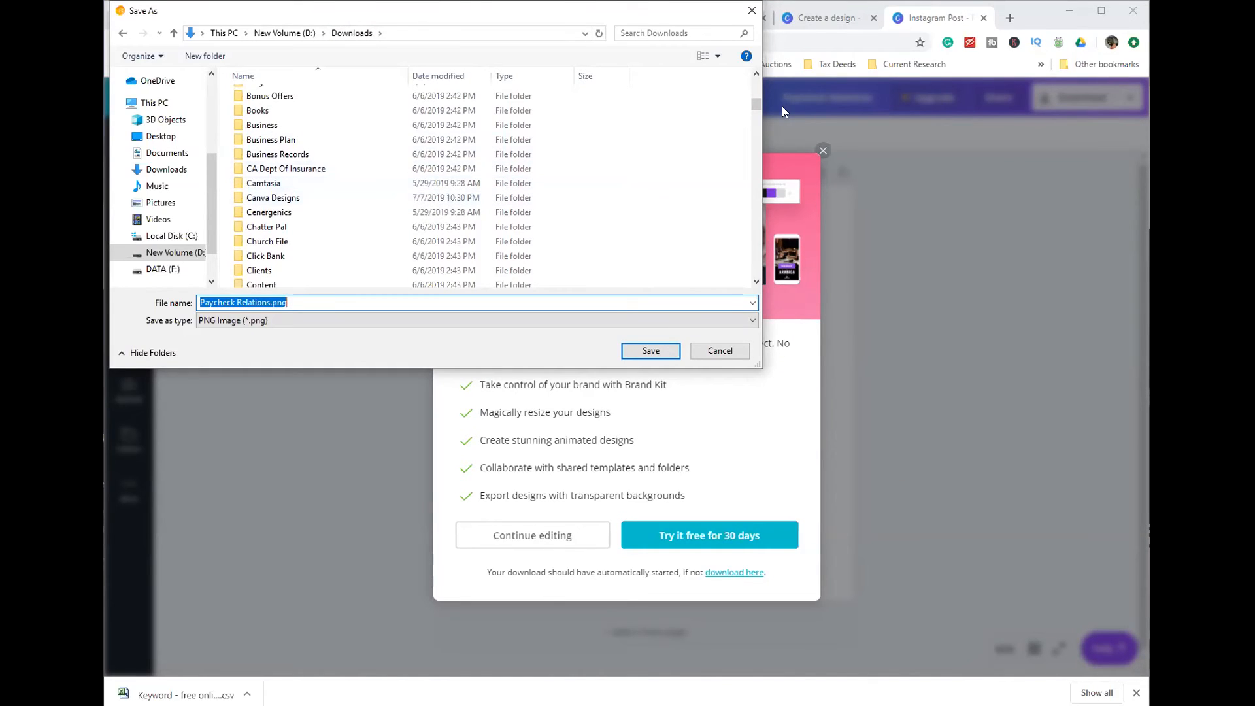
{"action": "left_click_drag", "start_coordinate": [753, 104], "coordinate": [753, 136]}
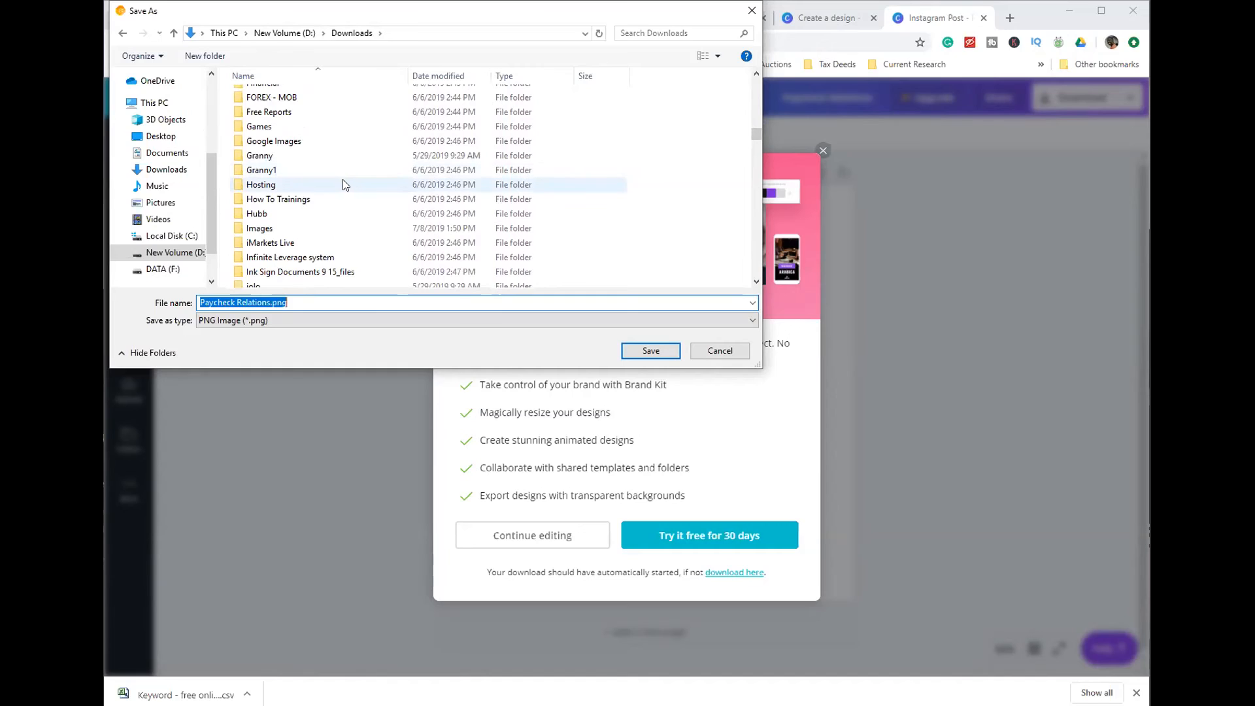
{"action": "scroll", "coordinate": [345, 184], "scroll_direction": "down", "scroll_amount": 2}
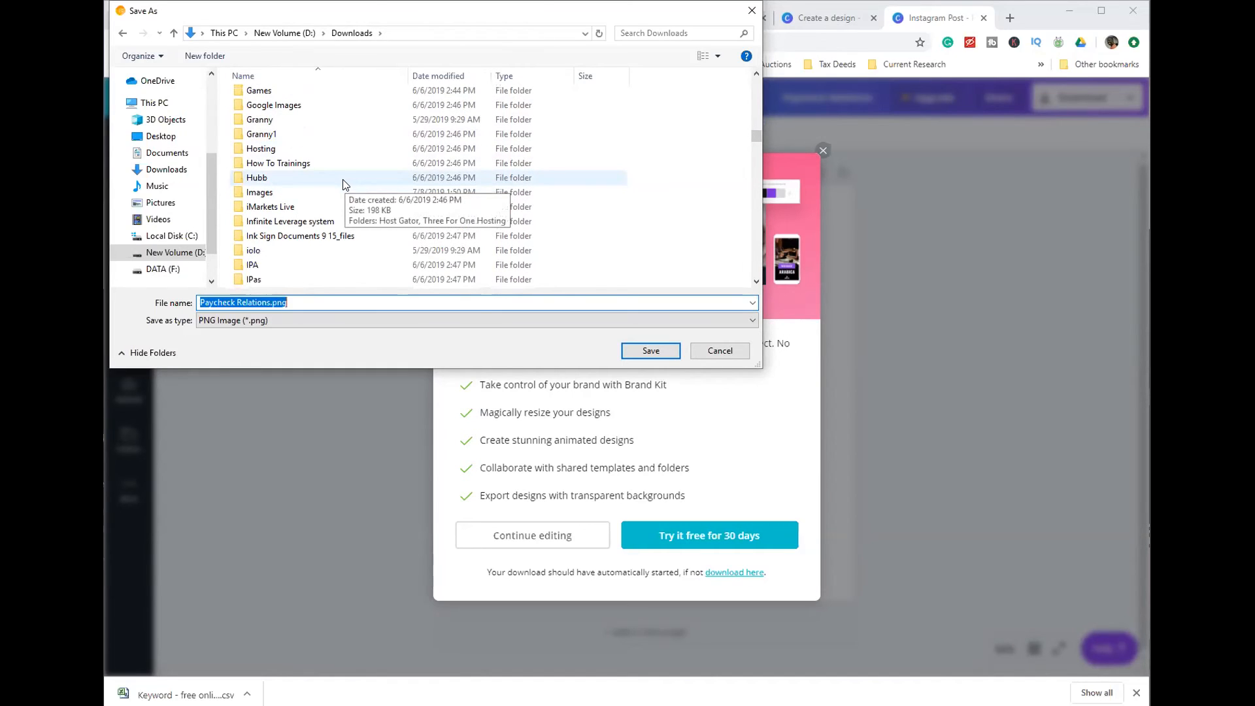
{"action": "double_click", "coordinate": [275, 149]}
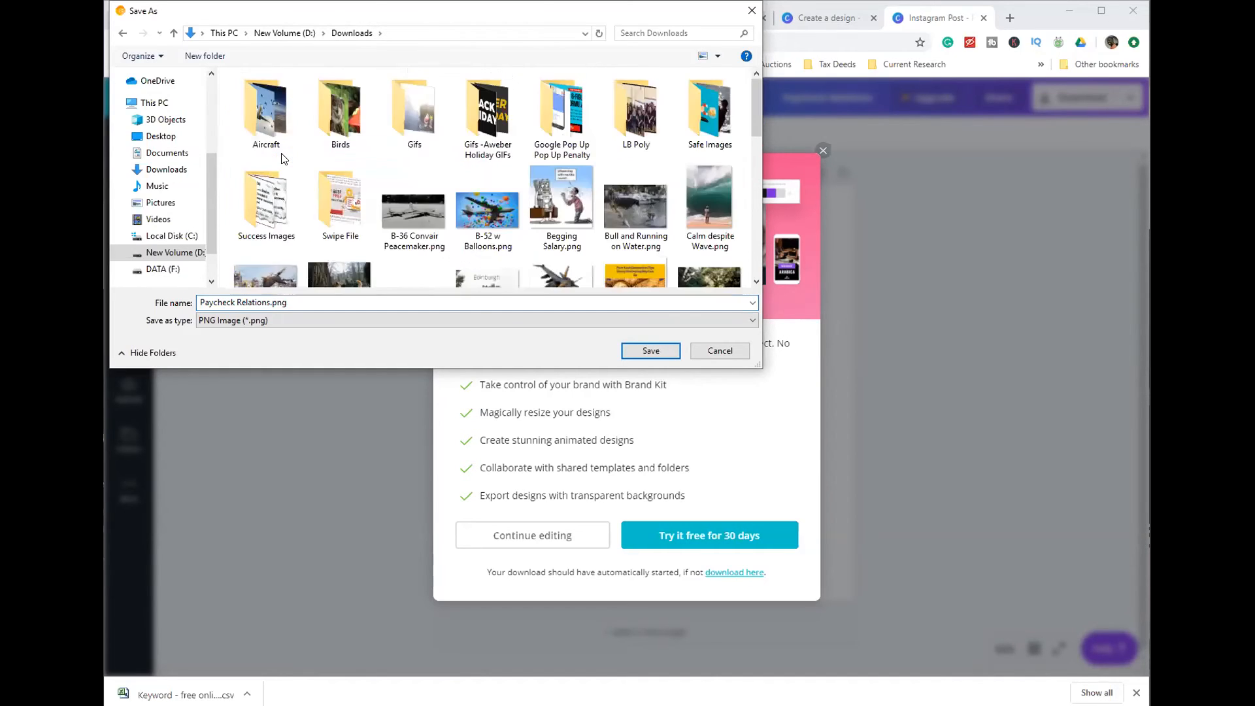
{"action": "left_click", "coordinate": [649, 351]}
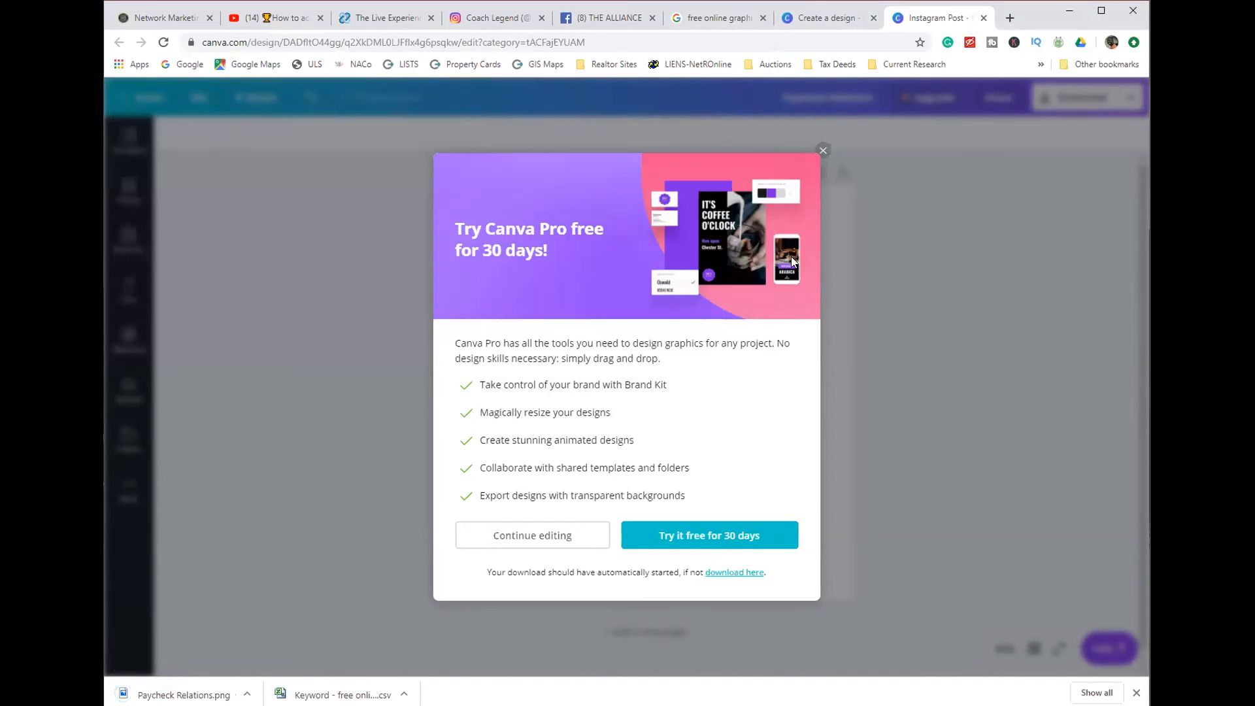
{"action": "left_click", "coordinate": [823, 153]}
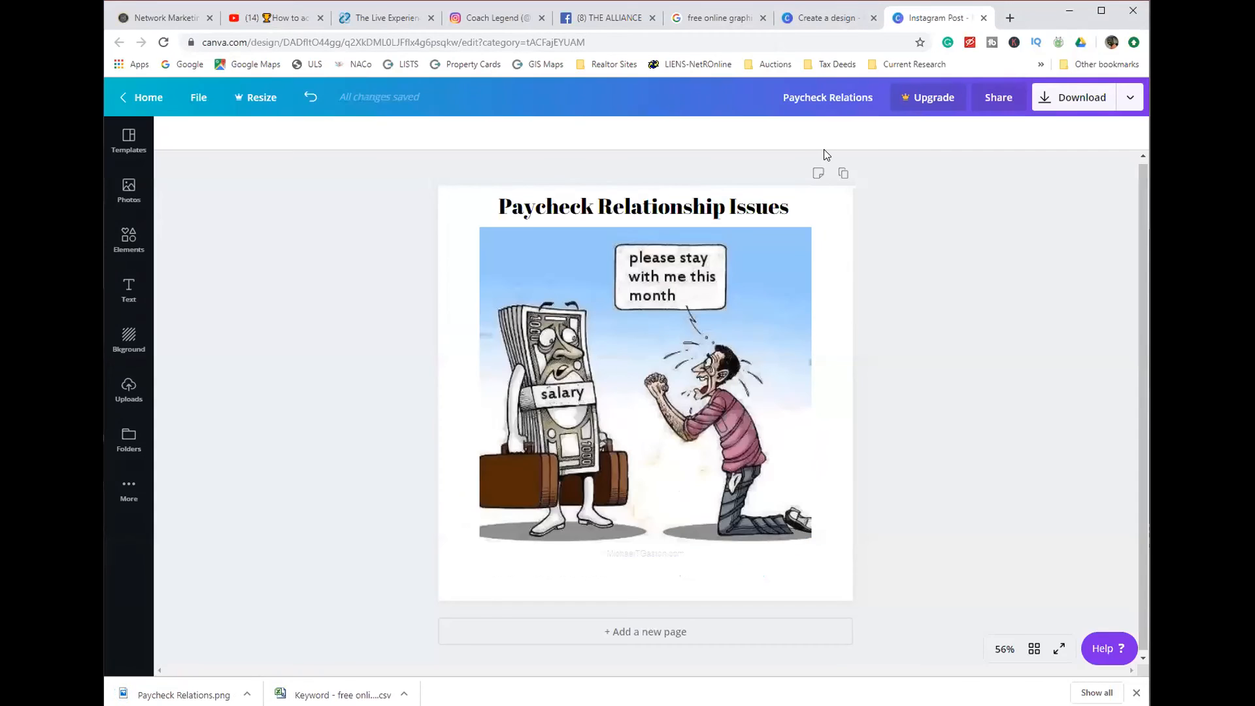